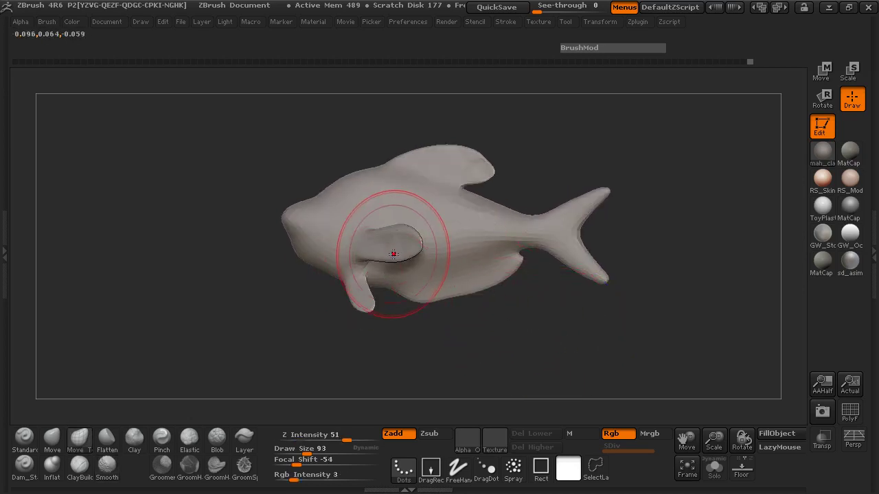
Show the Spotlight fish reference over the model, turn off its editing dial, and select the fish image as the current texture.
key(shift+z)
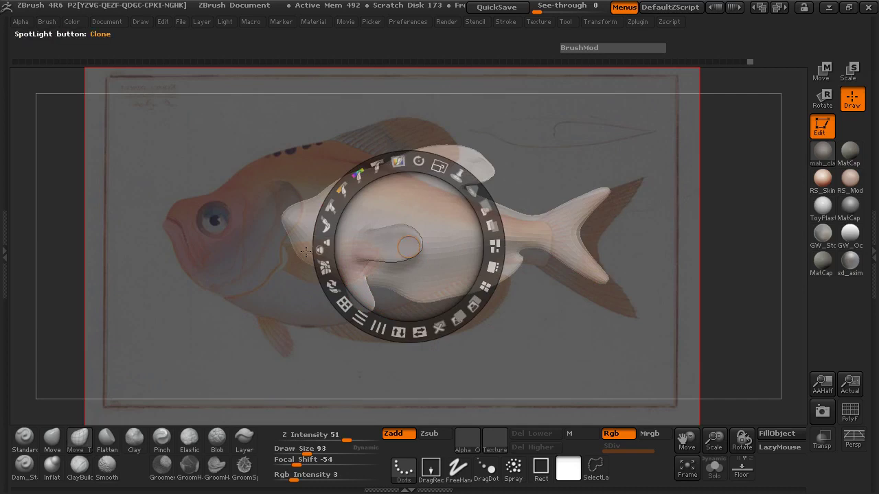
key(z)
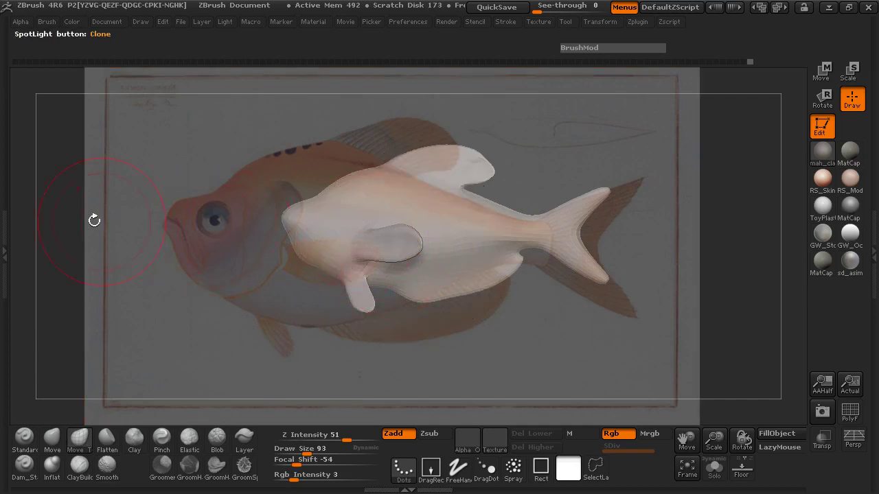
click(4, 222)
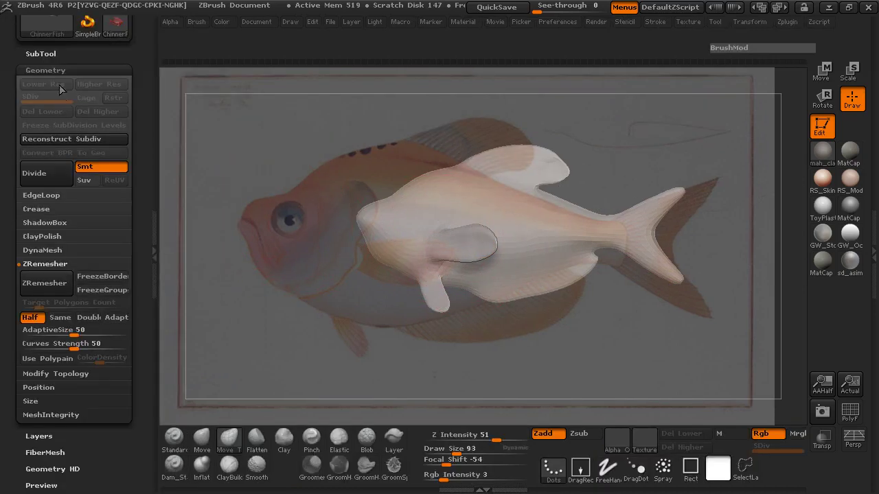
click(44, 69)
scroll(31, 103, up, 3)
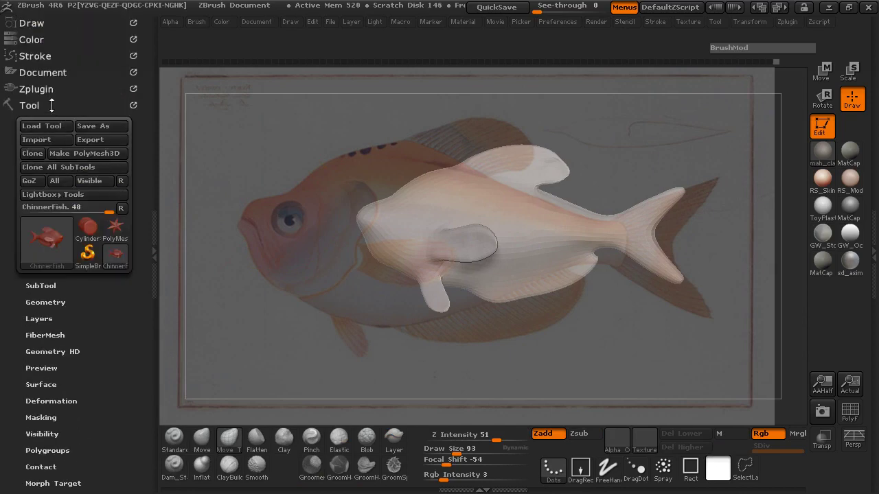
click(31, 105)
click(40, 137)
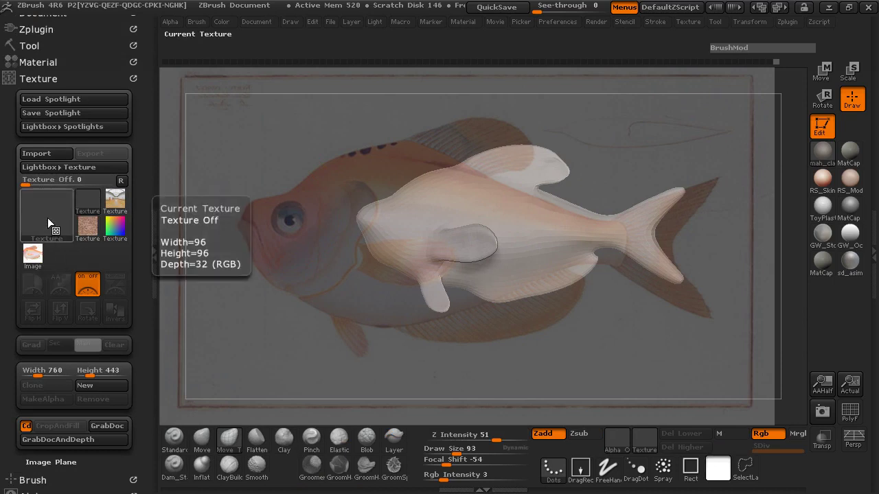
click(33, 254)
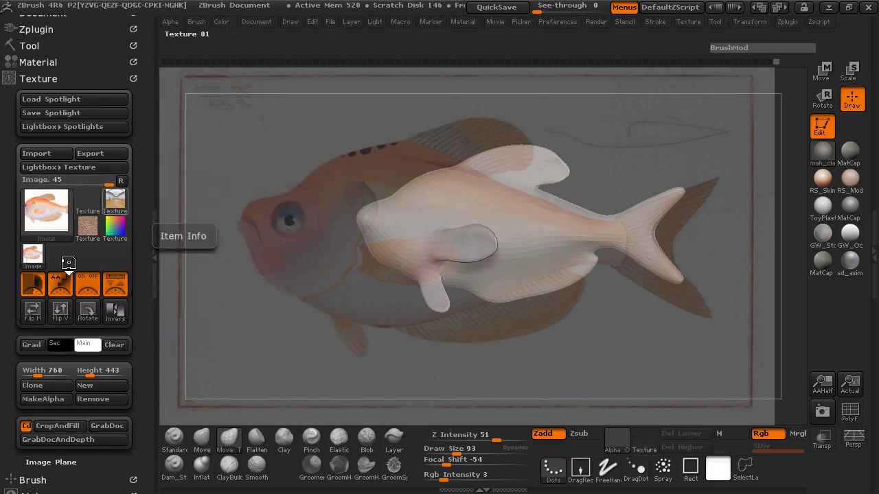
Save the Spotlight reference setup in the Chinner Fish folder as ChinnerFishSpotlight.
click(96, 112)
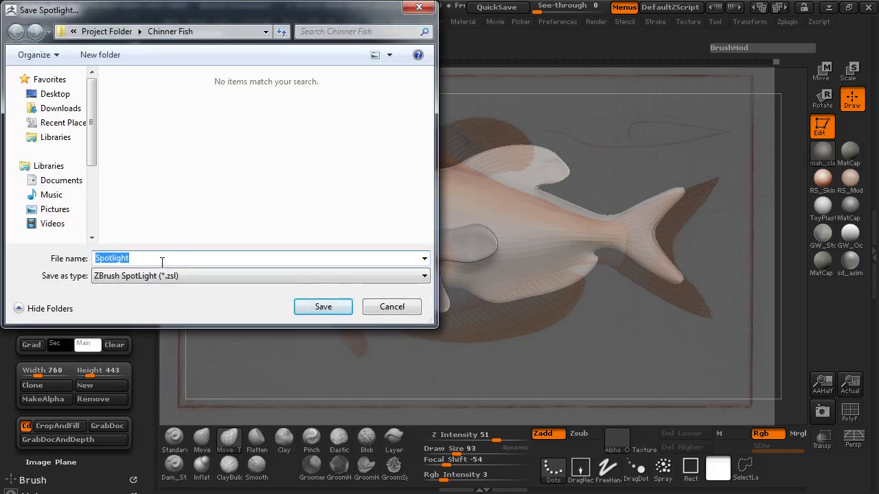
text(Ch)
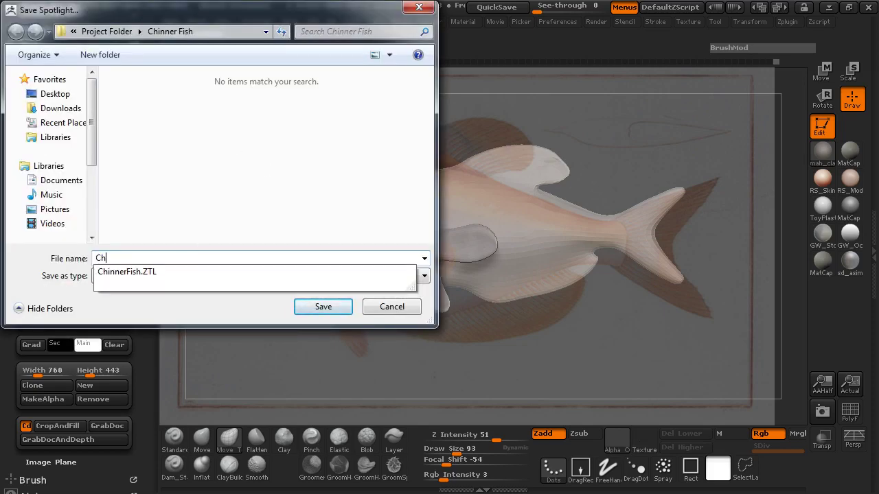
text(innerFisdh)
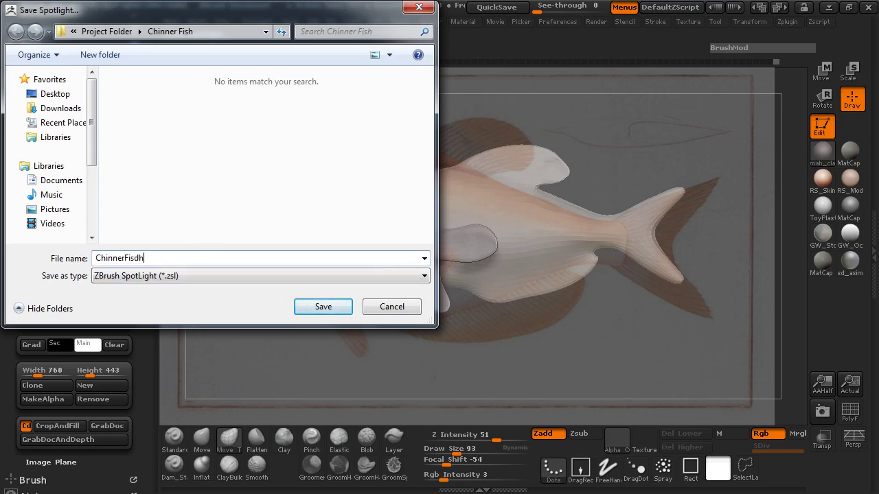
key(BackSpace)
key(BackSpace)
text(h)
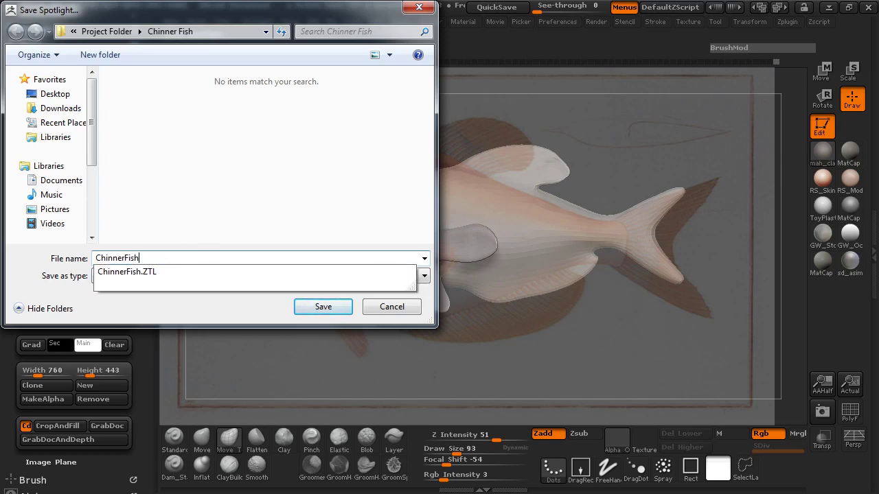
text(Spotlight)
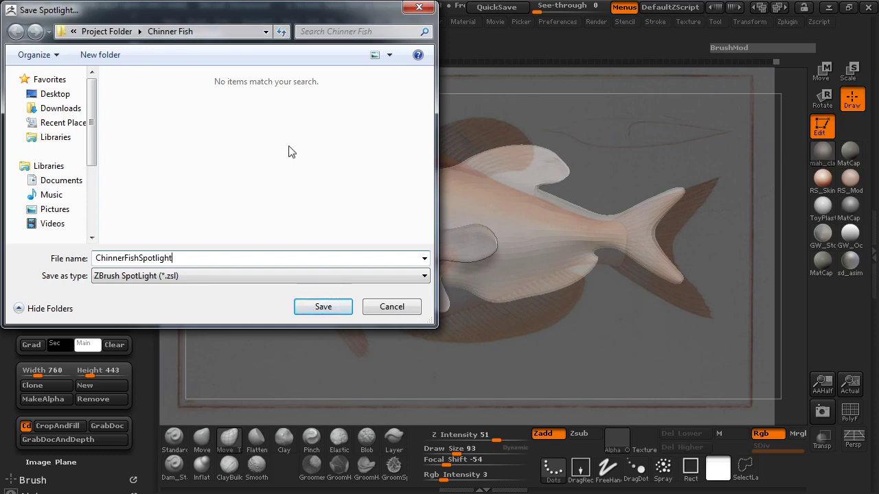
click(324, 308)
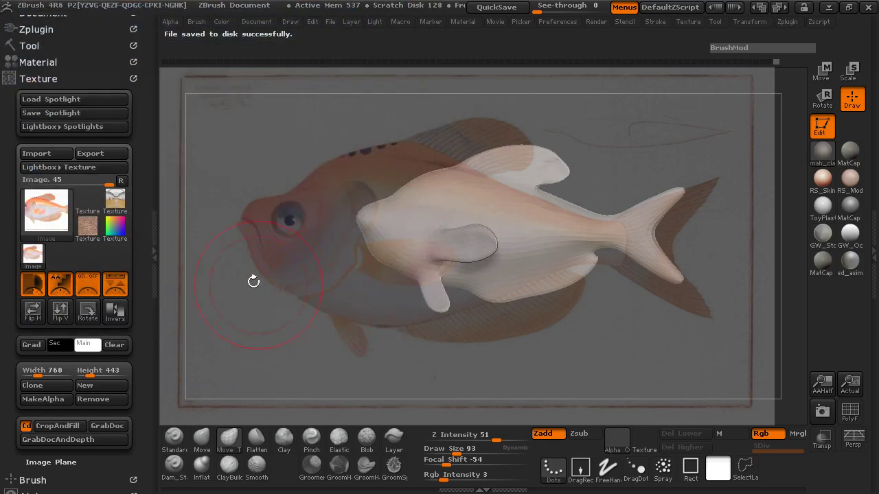
Align the fish model with the reference and pull the rear belly fin's lower edge to match with the Move Topological brush.
click(153, 241)
drag(229, 279, 204, 295)
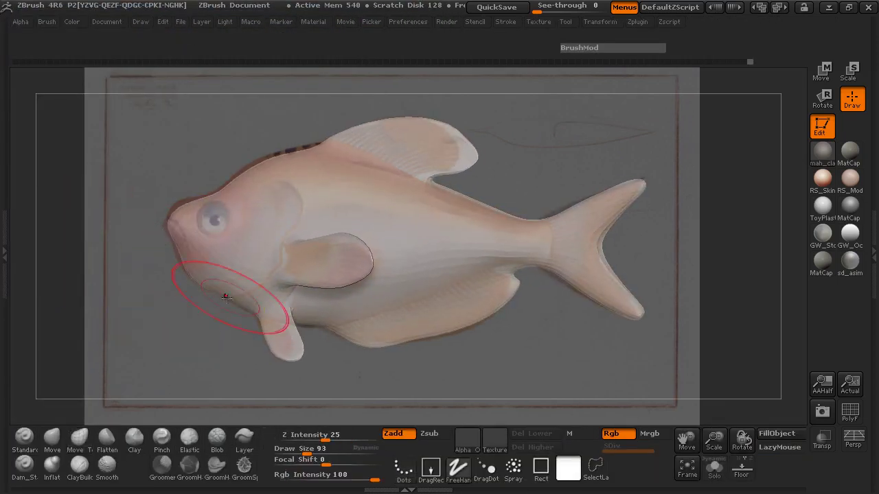
drag(163, 323, 153, 329)
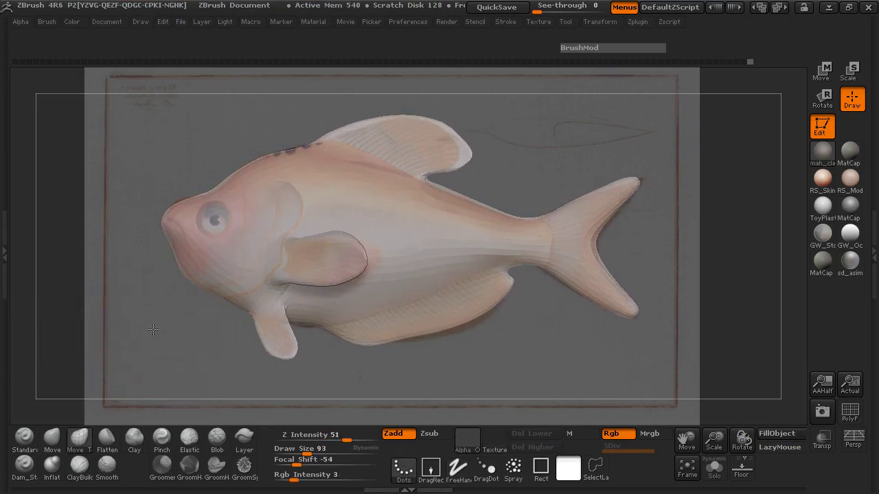
drag(402, 336, 445, 328)
drag(450, 318, 454, 324)
drag(468, 312, 474, 320)
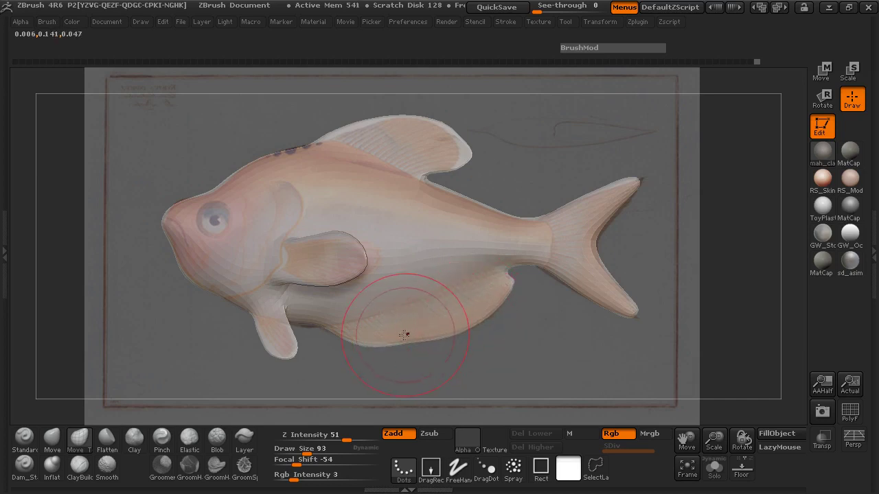
drag(367, 344, 368, 344)
Pull the dorsal fin's upper edge and rear tip in to match the reference outline.
drag(404, 131, 404, 131)
mouse_move(456, 146)
mouse_down()
mouse_move(448, 141)
mouse_move(453, 149)
mouse_up()
key(space)
key(space)
mouse_move(451, 142)
mouse_down()
mouse_move(440, 138)
mouse_move(467, 154)
mouse_move(440, 145)
mouse_up()
Set the Draw Size to 73 and stretch the side fin backward, reshaping its upper edge.
key(space)
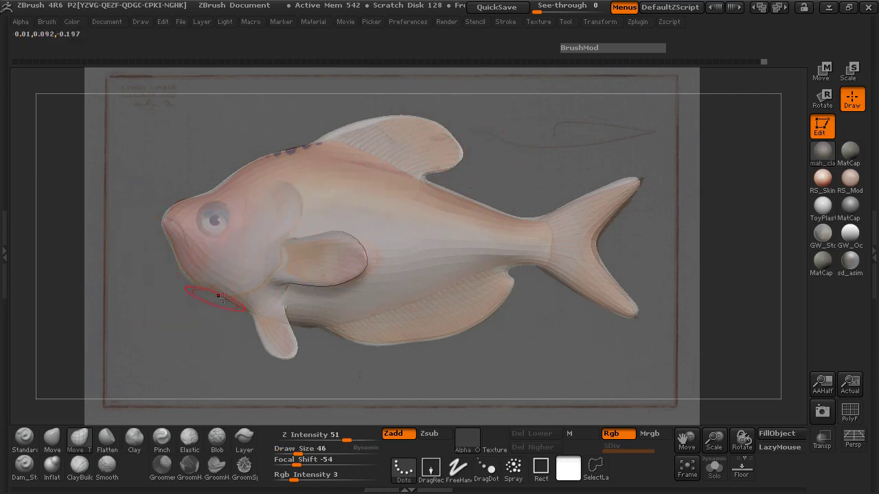
key(space)
drag(329, 264, 381, 262)
drag(341, 238, 340, 237)
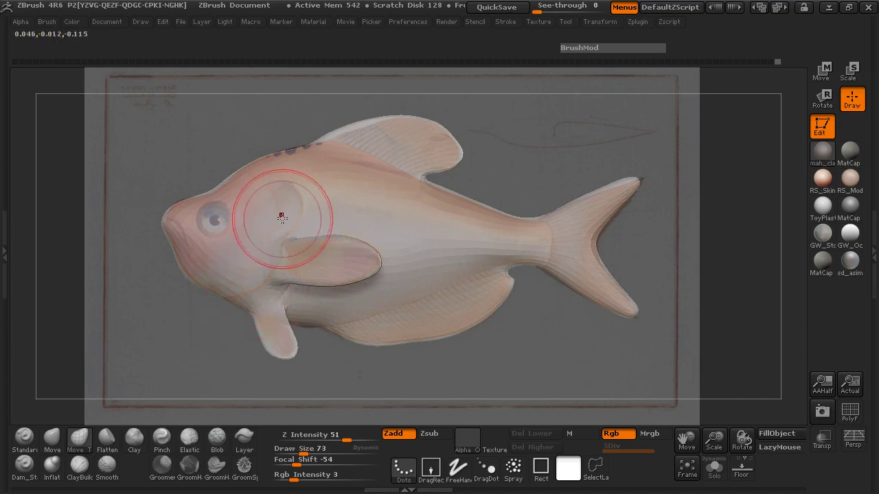
Subdivide the fish twice to level 3, then set the brush's Draw Size to 17 and Focal Shift to 26.
key(ctrl+d)
key(ctrl+d)
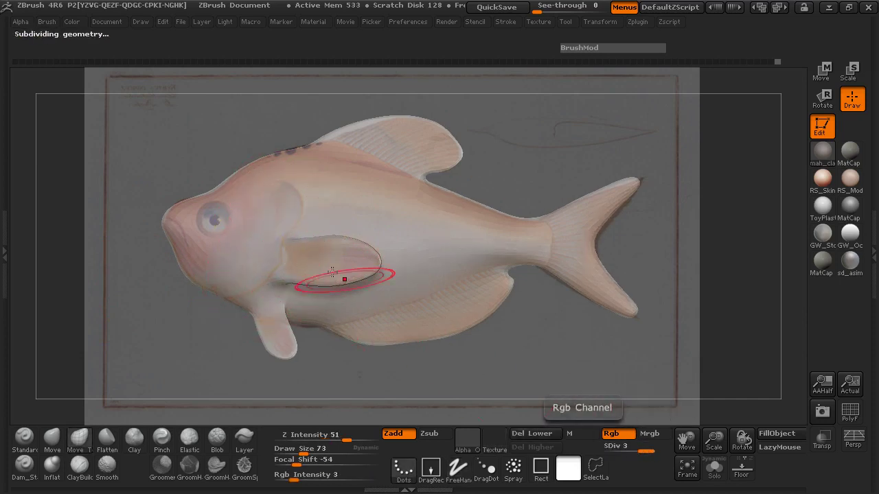
key(space)
mouse_move(271, 215)
mouse_down()
mouse_move(270, 223)
mouse_move(306, 225)
mouse_up()
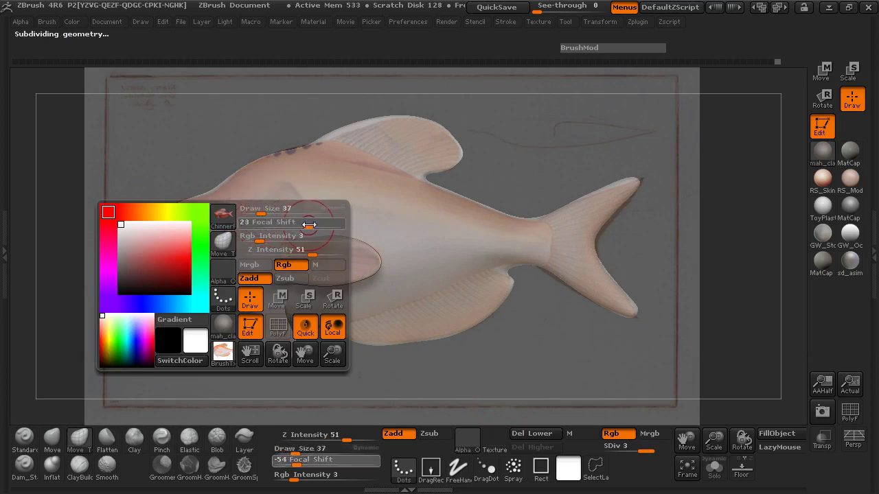
key(space)
Paint a mask strip along the reference's gill cover edge, down to the throat, and invert the mask.
drag(284, 208, 279, 186)
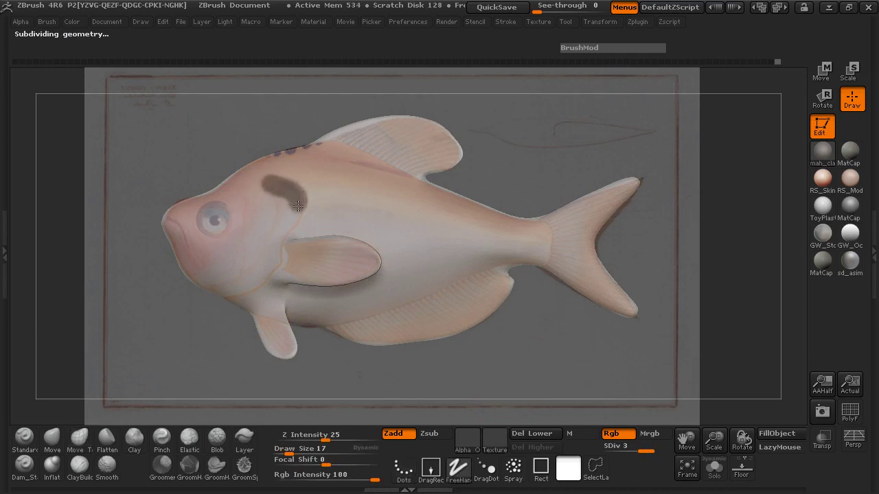
ctrl+drag(293, 217, 281, 227)
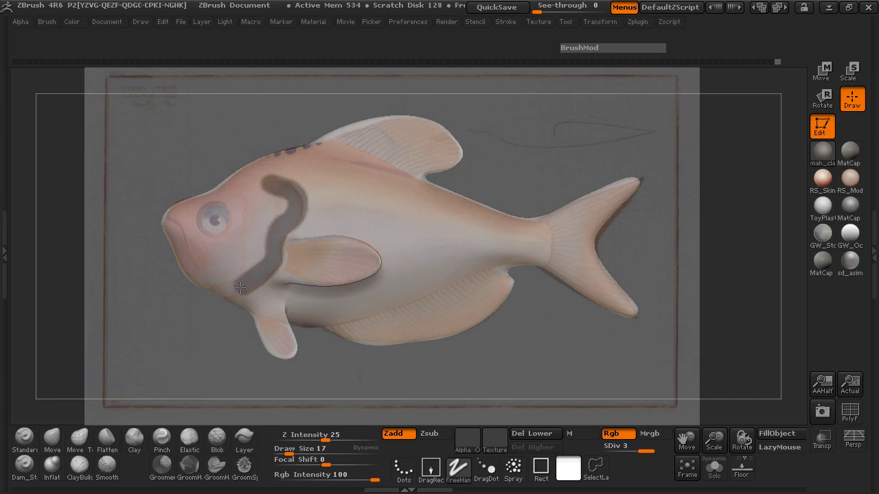
drag(121, 294, 311, 294)
ctrl+click(384, 279)
mouse_move(117, 280)
mouse_down()
mouse_move(75, 298)
mouse_move(185, 353)
mouse_move(359, 305)
mouse_move(446, 328)
mouse_move(467, 305)
mouse_move(428, 387)
mouse_move(320, 294)
mouse_move(197, 290)
mouse_move(203, 254)
mouse_move(172, 294)
mouse_up()
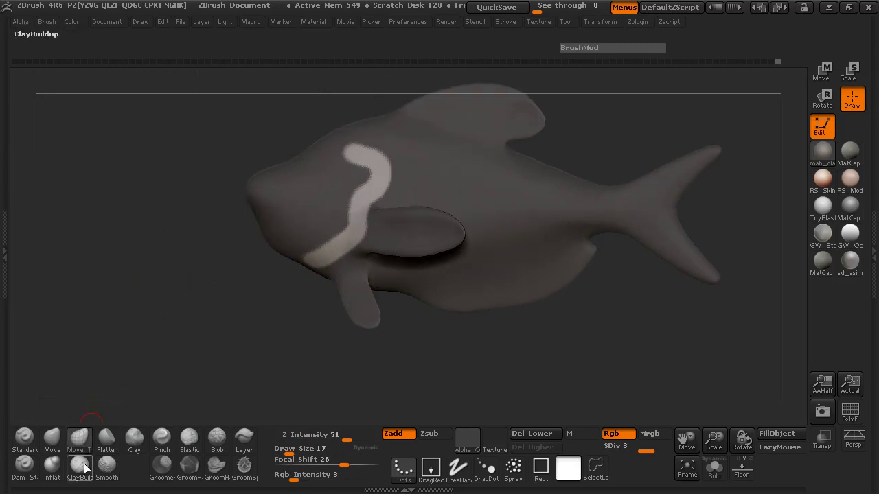
Choose the ClayBuildup brush and set its Z Intensity to 7 and Draw Size to 21.
click(80, 468)
drag(324, 436, 303, 436)
drag(191, 302, 205, 299)
key(space)
click(358, 193)
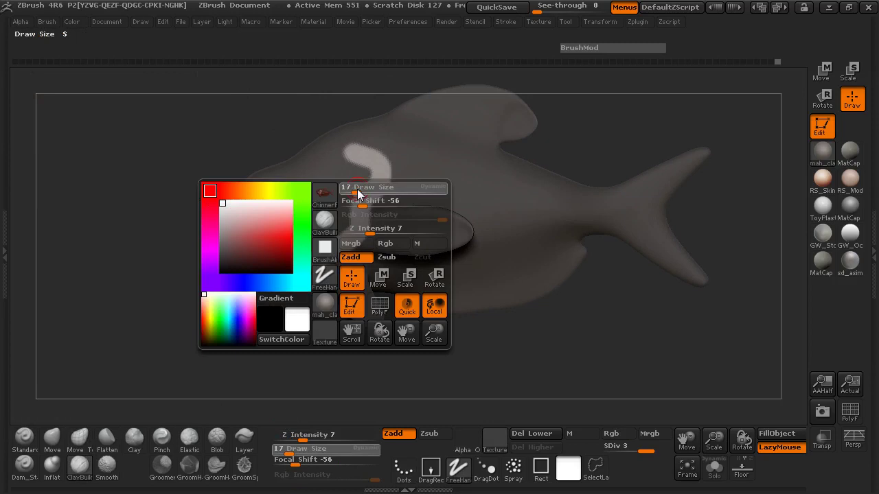
Build up clay along the unmasked gill strip, clear the mask, and smooth the ridge's rear side.
drag(224, 167, 215, 161)
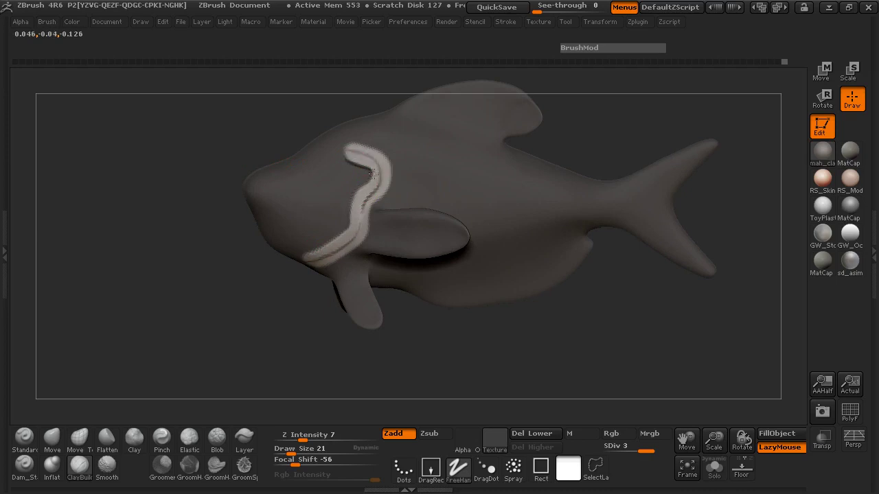
ctrl+drag(183, 248, 208, 250)
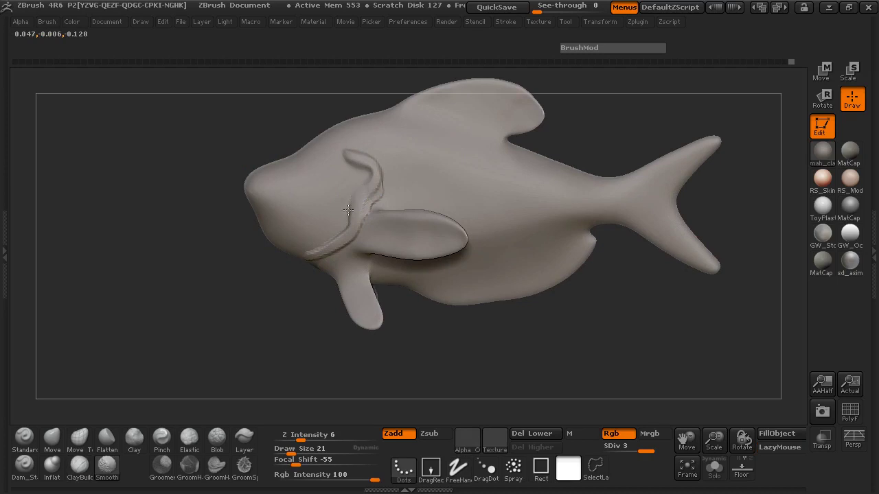
mouse_move(338, 233)
mouse_down()
mouse_move(353, 196)
mouse_move(382, 190)
mouse_up()
mouse_move(133, 217)
mouse_down()
mouse_move(469, 214)
mouse_move(552, 253)
mouse_move(487, 239)
mouse_move(485, 256)
mouse_up()
mouse_move(622, 188)
shift+mouse_down()
mouse_move(630, 198)
mouse_move(600, 211)
shift+mouse_up()
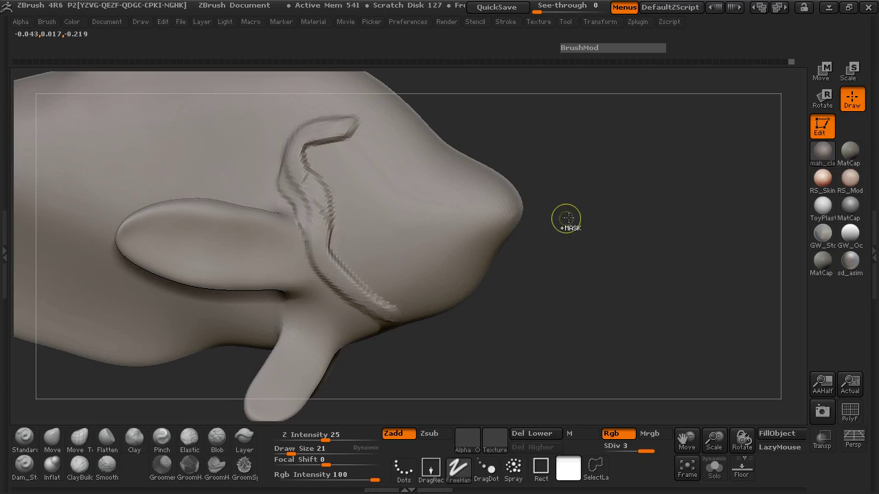
Undo the gill ridge sculpting and smoothing on the fish's head.
ctrl+click(568, 217)
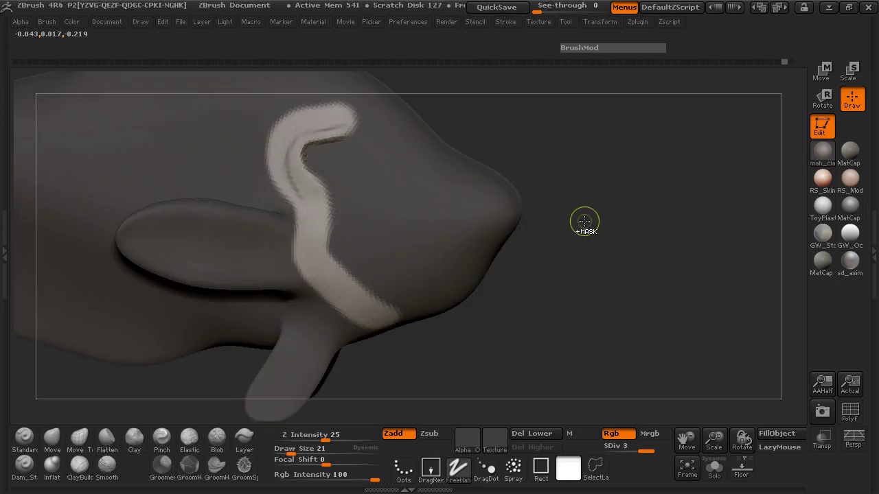
ctrl+click(583, 222)
ctrl+drag(583, 224, 583, 223)
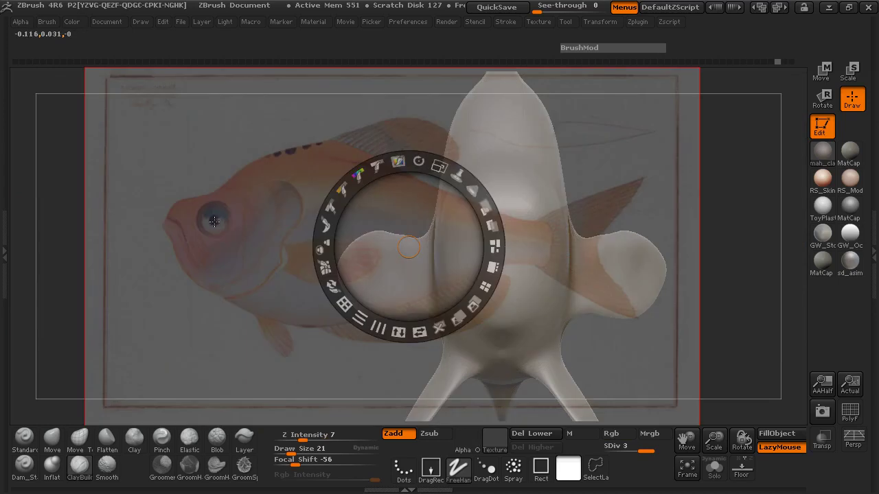
Bring back the fish reference without its editing dial and line up the model's side view with it.
key(z)
drag(323, 230, 201, 243)
alt+drag(287, 263, 49, 241)
ctrl+right_drag(259, 362, 146, 328)
alt+right_drag(145, 328, 151, 350)
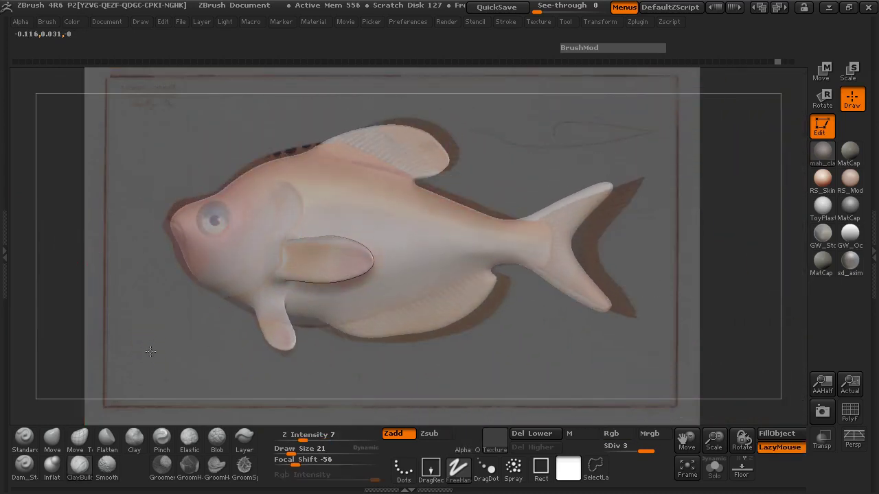
key(ctrl+z)
key(ctrl+z)
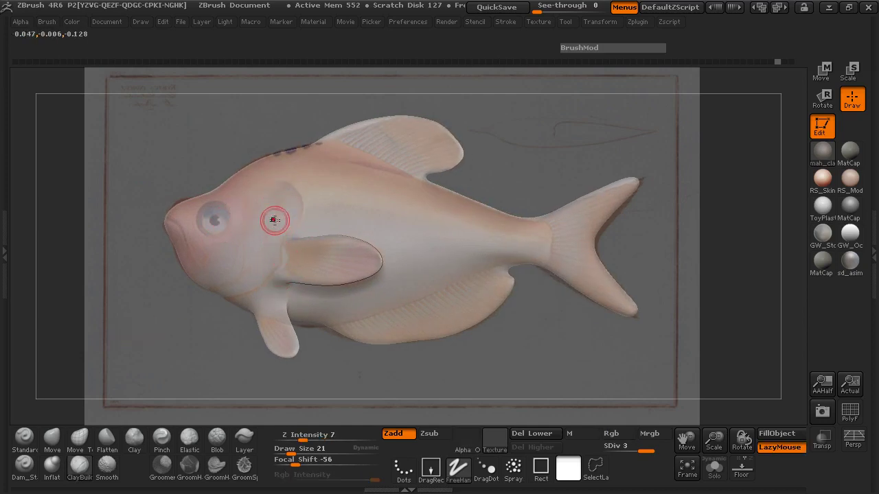
With Draw Size 17, mask a strip just inside the gill cover edge, invert the mask, and hide the reference.
key(space)
mouse_move(274, 220)
mouse_down()
mouse_move(271, 189)
mouse_move(281, 198)
mouse_up()
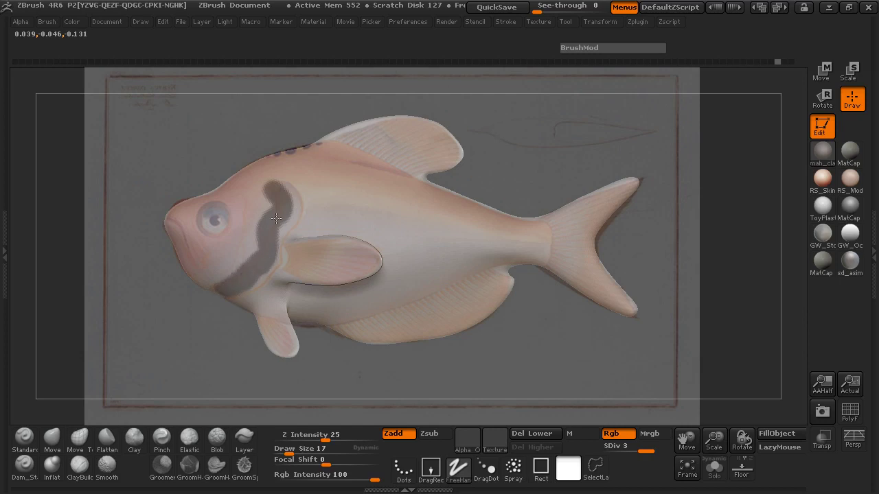
drag(128, 256, 207, 277)
key(shift+z)
drag(474, 286, 479, 298)
ctrl+right_drag(478, 298, 459, 310)
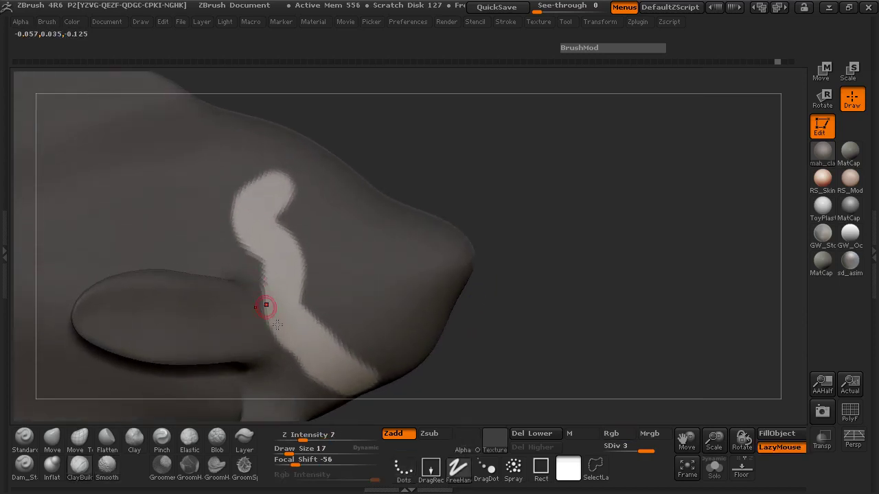
Set ClayBuildup's Draw Size to 32, build up the unmasked gill strip, and clear the mask.
key(space)
drag(280, 206, 275, 196)
drag(270, 233, 291, 265)
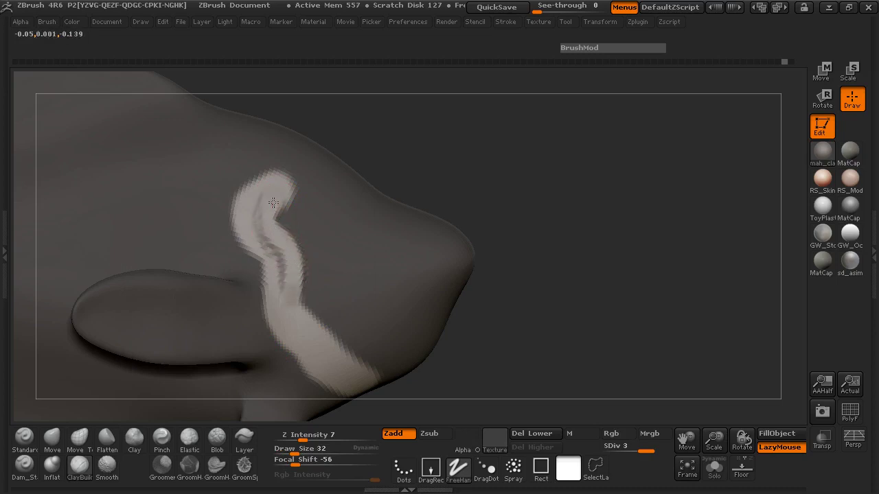
mouse_move(286, 253)
mouse_down()
mouse_move(308, 330)
mouse_move(348, 354)
mouse_move(314, 346)
mouse_move(288, 291)
mouse_up()
mouse_move(530, 300)
ctrl+mouse_down()
mouse_move(555, 287)
mouse_move(548, 267)
ctrl+mouse_up()
Enlarge the Smooth brush and soften the front side of the gill ridge into the cheek.
key(space)
drag(323, 242, 326, 241)
key(shift)
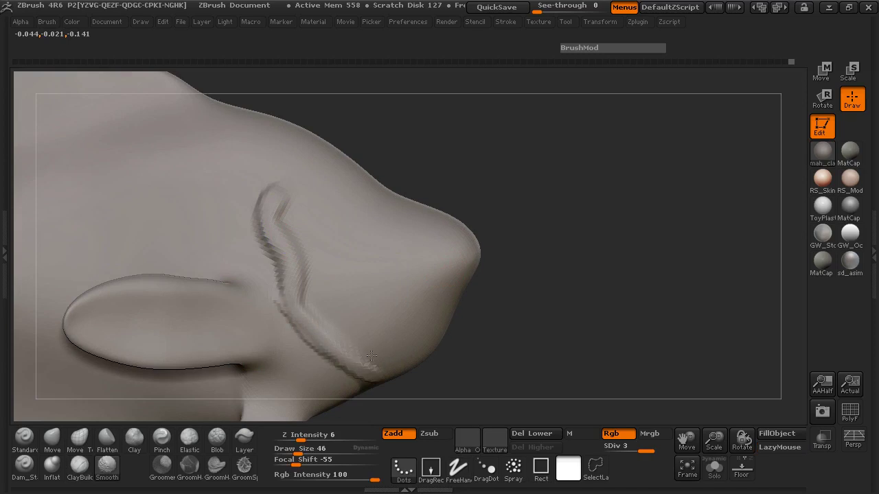
key(space)
mouse_move(333, 243)
shift+mouse_down()
mouse_move(309, 288)
mouse_move(292, 258)
shift+mouse_up()
With Draw Size 17, mask a strip along the back edge of the gill cover ridge and invert the mask.
key(space)
mouse_move(251, 196)
mouse_down()
mouse_move(255, 186)
mouse_move(244, 210)
mouse_move(289, 334)
mouse_move(341, 379)
mouse_up()
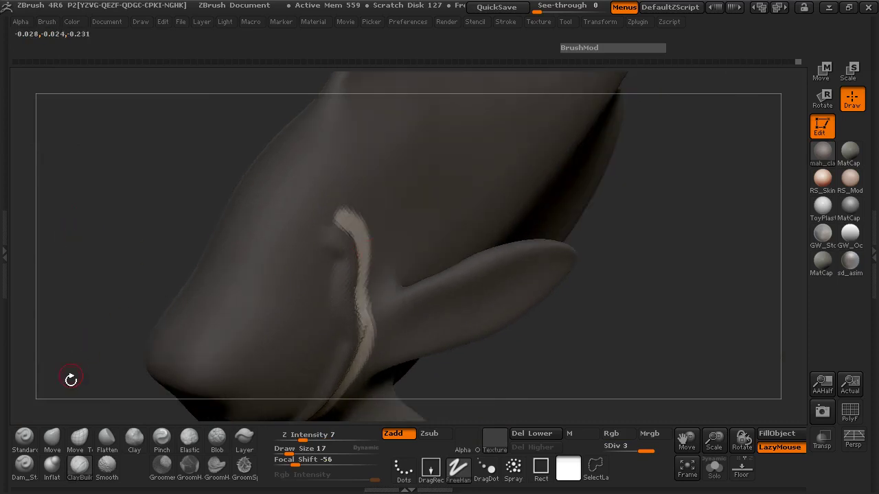
Set the Move Topological brush's Draw Size to 125 and reshape the unmasked strip along the side of the gill cover.
click(81, 443)
drag(77, 294, 91, 289)
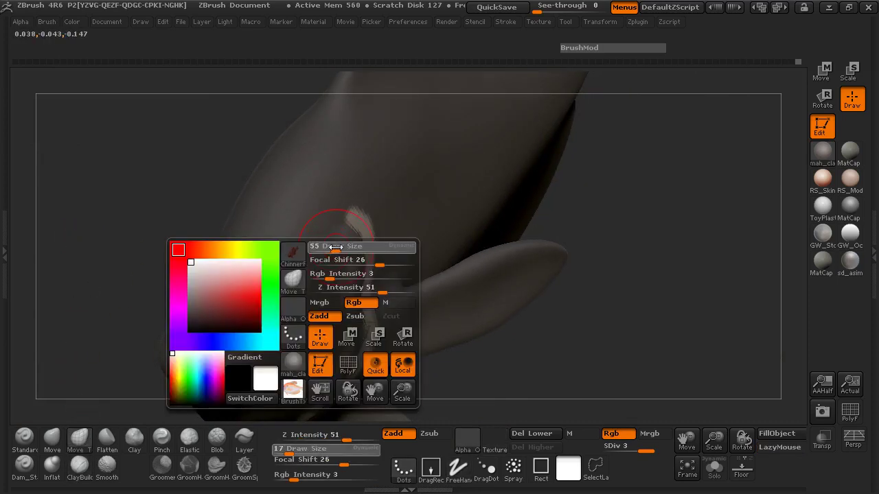
drag(335, 247, 336, 247)
drag(579, 339, 600, 178)
key(space)
drag(378, 203, 392, 201)
mouse_move(479, 180)
mouse_down()
mouse_move(591, 261)
mouse_move(582, 270)
mouse_up()
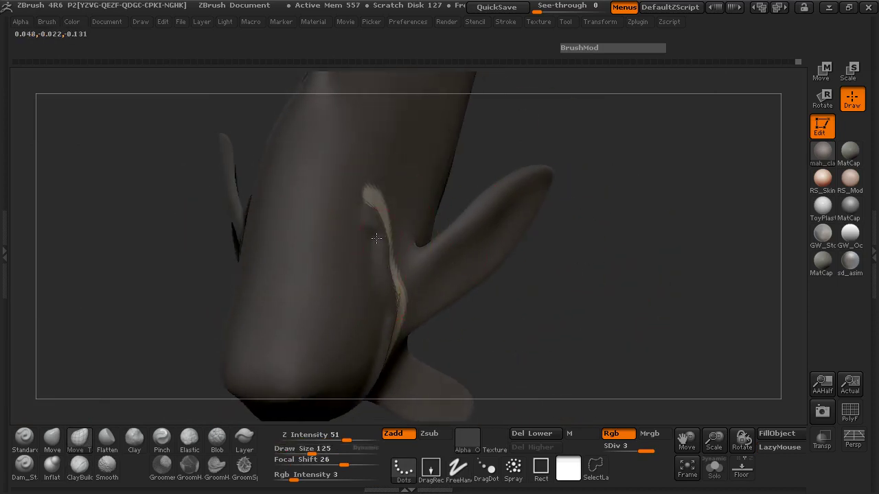
drag(497, 315, 297, 257)
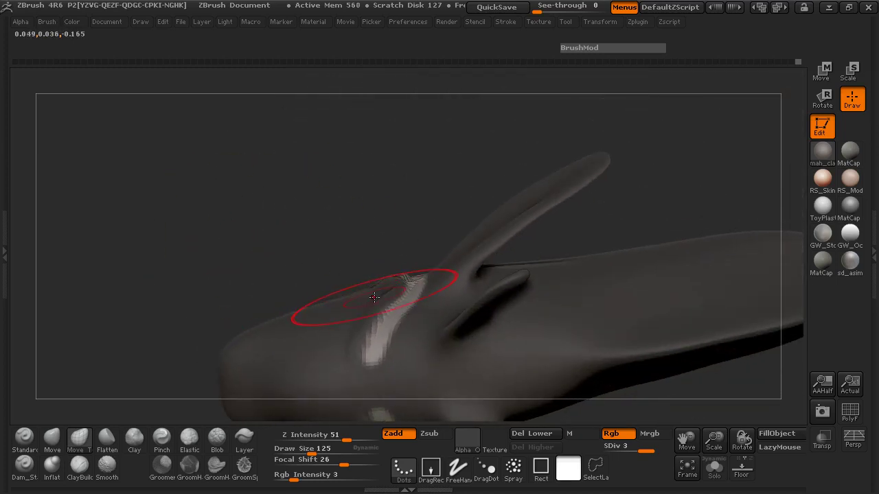
drag(252, 215, 267, 319)
drag(376, 304, 355, 303)
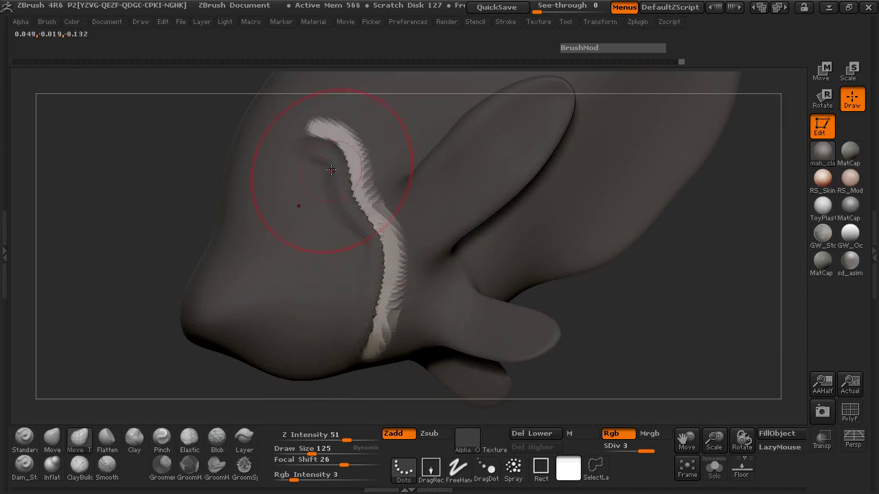
mouse_move(144, 169)
mouse_down()
mouse_move(137, 291)
mouse_move(179, 271)
mouse_move(220, 274)
mouse_move(154, 192)
mouse_move(172, 180)
mouse_move(195, 183)
mouse_up()
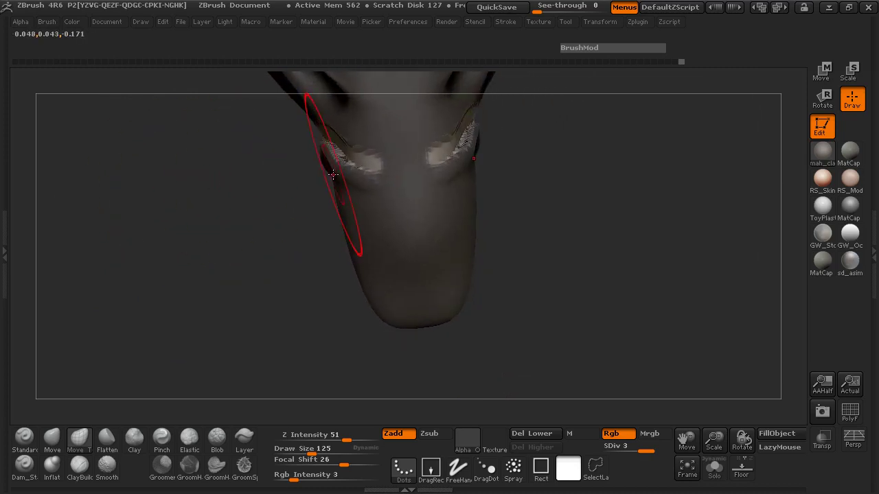
Push the unmasked strip in beneath the gill cover from below and from the front to form a deep undercut.
mouse_move(234, 174)
right_down()
mouse_move(261, 206)
mouse_move(197, 186)
mouse_move(470, 199)
right_up()
drag(103, 263, 180, 236)
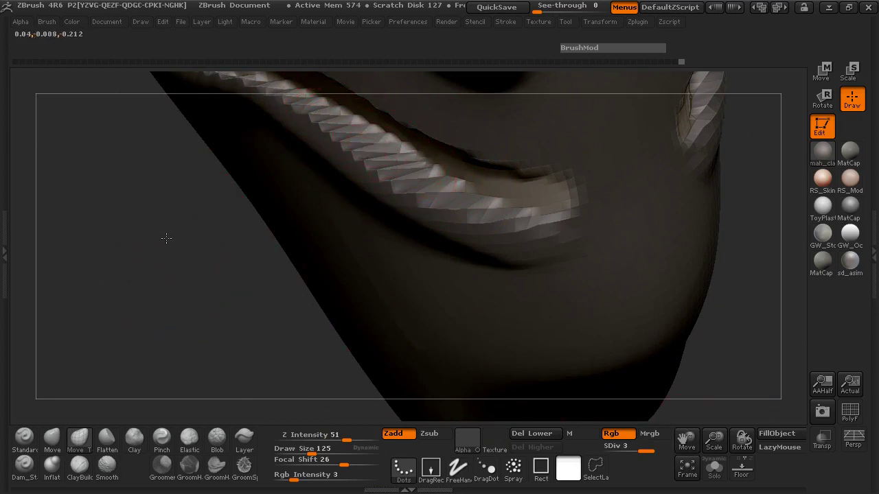
drag(165, 238, 189, 220)
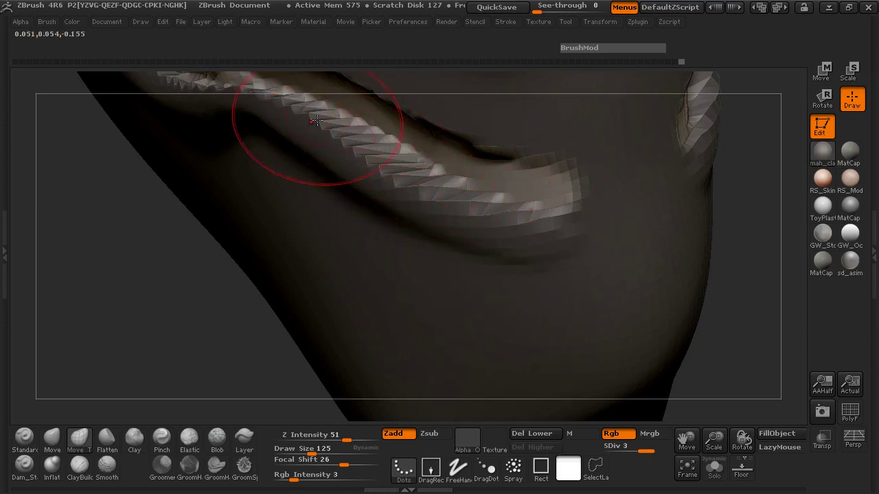
mouse_move(183, 275)
mouse_down()
mouse_move(135, 252)
mouse_move(147, 215)
mouse_move(108, 281)
mouse_move(121, 272)
mouse_up()
drag(192, 250, 88, 223)
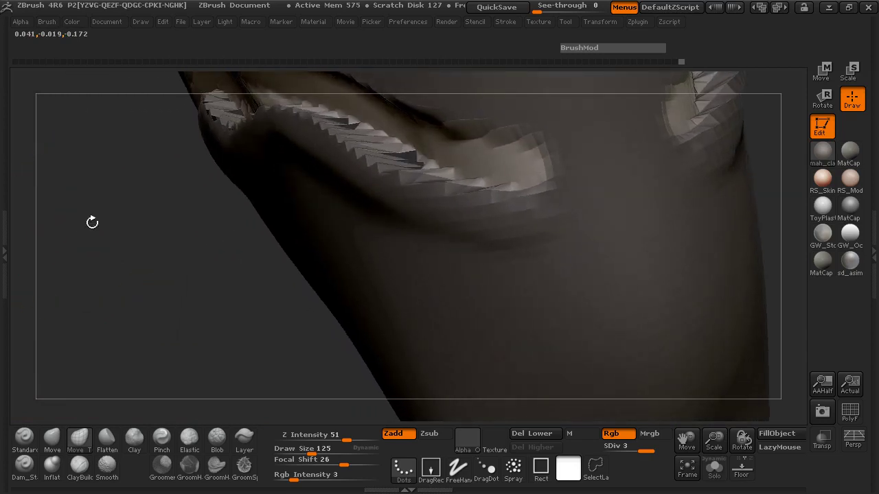
drag(207, 235, 173, 238)
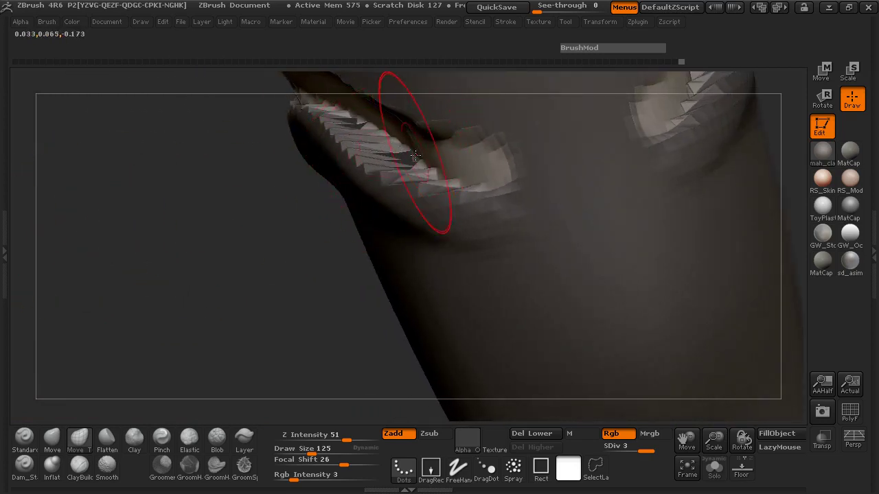
drag(226, 237, 429, 130)
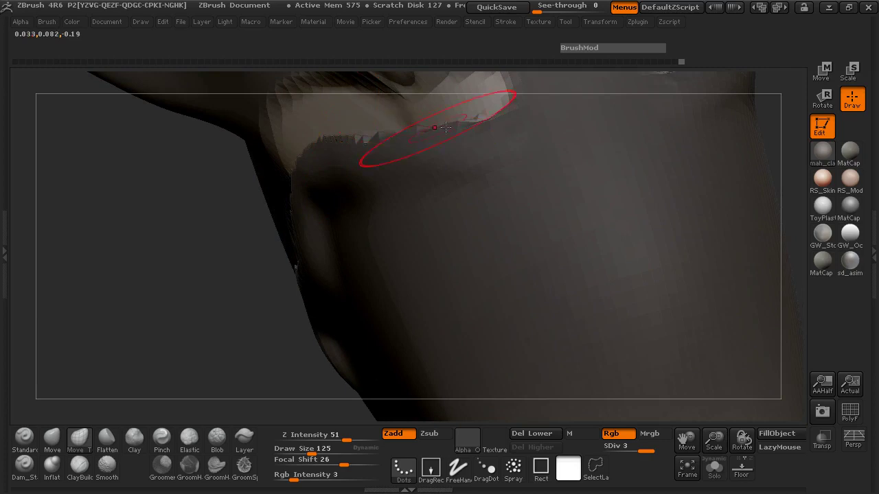
drag(249, 230, 526, 247)
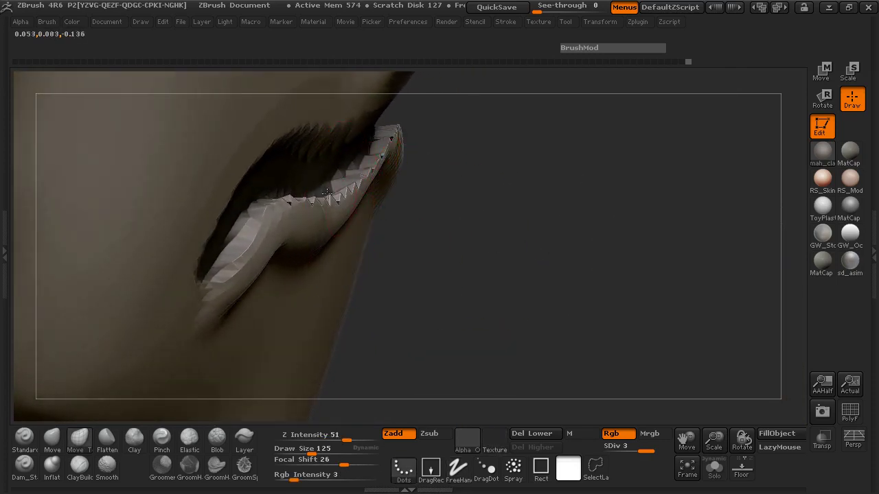
drag(261, 204, 247, 225)
drag(455, 205, 458, 215)
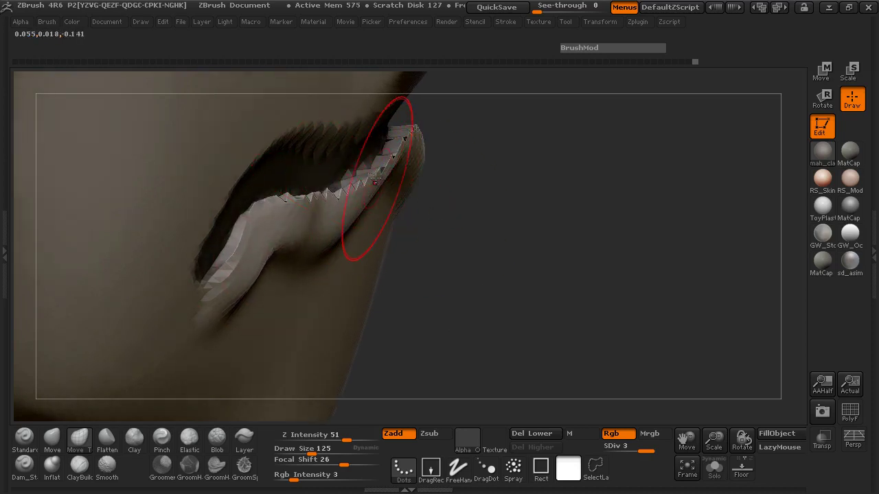
Invert the mask to protect the recessed strip and inflate the gill cover edge with Inflat at Z Intensity 5.
drag(481, 157, 277, 208)
mouse_move(444, 210)
mouse_down()
mouse_move(454, 204)
mouse_move(431, 170)
mouse_move(484, 220)
mouse_move(551, 258)
mouse_up()
drag(318, 261, 657, 204)
click(51, 467)
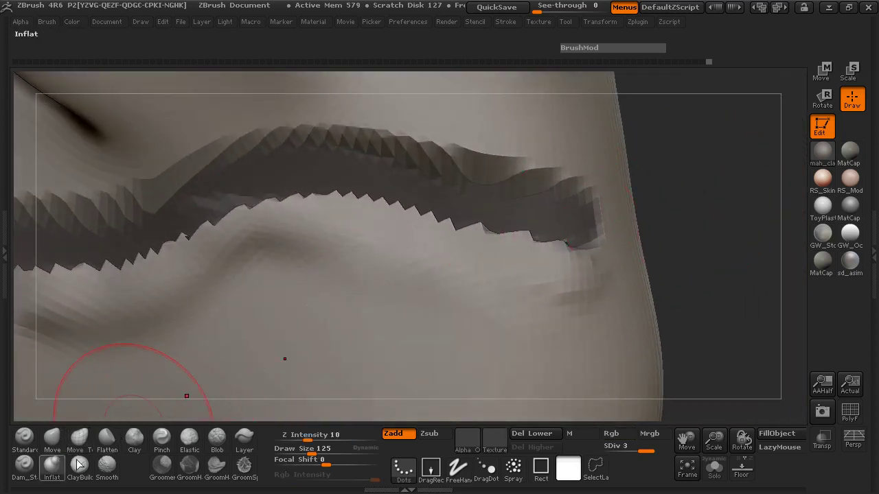
click(298, 436)
alt+drag(779, 157, 865, 129)
mouse_move(258, 259)
mouse_down()
mouse_move(268, 227)
mouse_move(329, 196)
mouse_move(426, 172)
mouse_move(617, 215)
mouse_up()
alt+drag(749, 187, 843, 128)
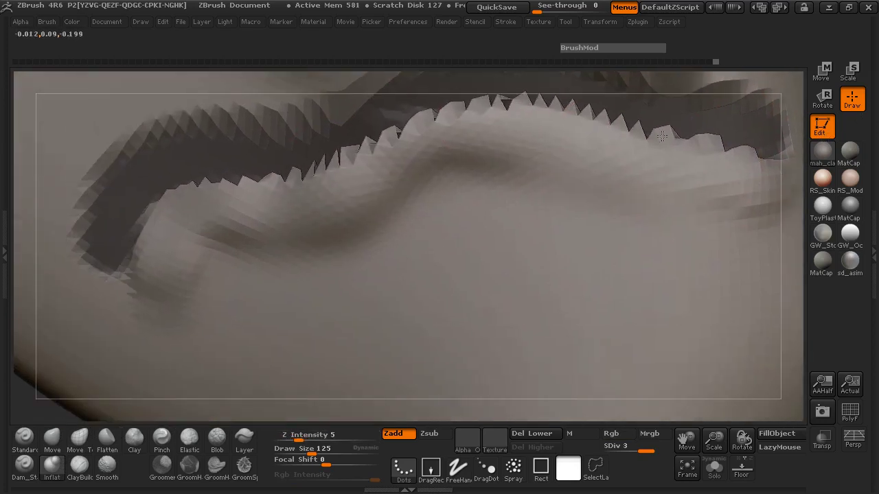
drag(327, 177, 331, 169)
mouse_move(215, 197)
mouse_down()
mouse_move(168, 202)
mouse_move(140, 260)
mouse_up()
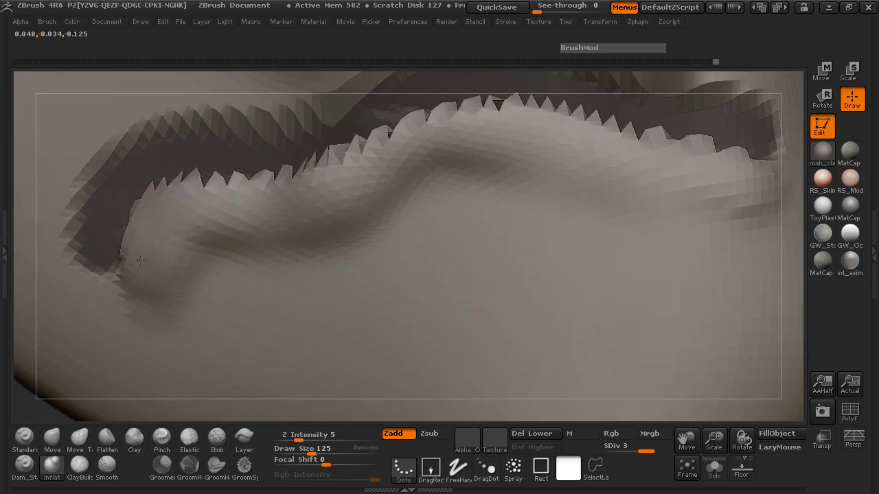
alt+drag(791, 227, 789, 138)
drag(277, 241, 55, 213)
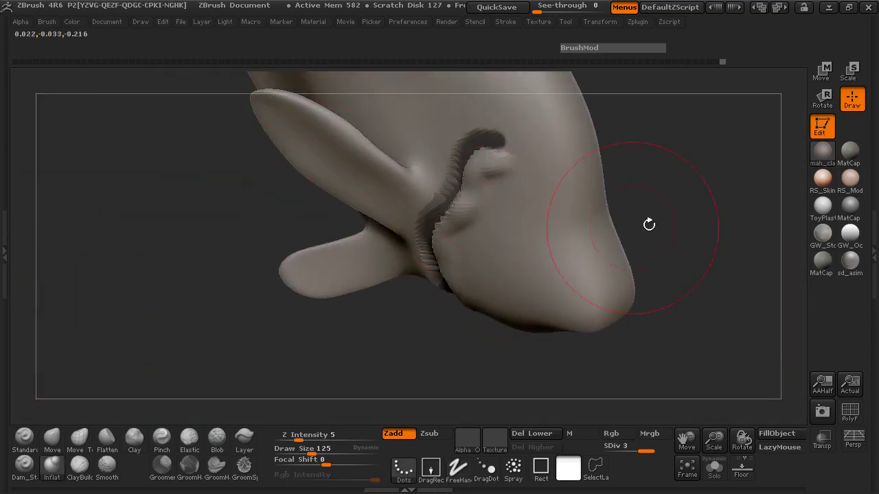
Clear the mask on the fish and subdivide the mesh to level 4.
drag(720, 193, 641, 116)
drag(728, 154, 584, 192)
mouse_move(210, 197)
mouse_down()
mouse_move(237, 211)
mouse_move(296, 186)
mouse_up()
alt+drag(322, 155, 283, 210)
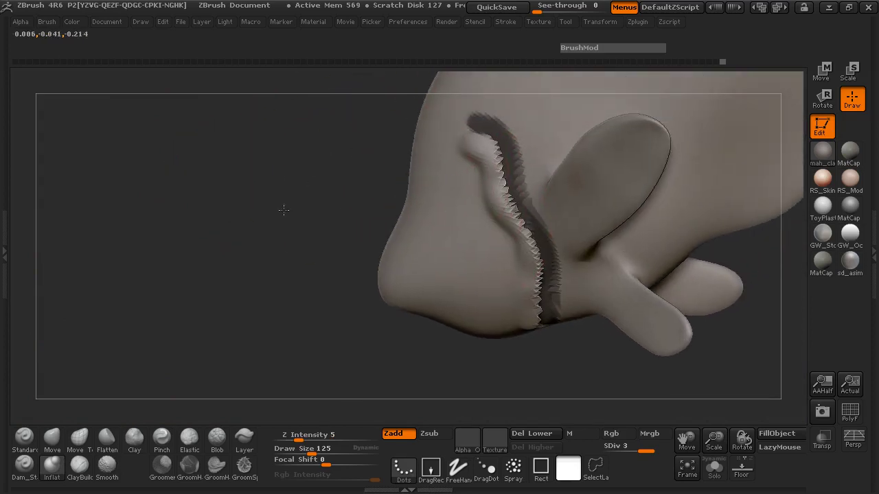
mouse_move(202, 218)
mouse_down()
mouse_move(245, 204)
mouse_move(204, 198)
mouse_move(214, 198)
mouse_move(226, 229)
mouse_up()
key(ctrl+d)
drag(690, 237, 713, 257)
Smooth the gill cover edge and adjust its upper rim with the Move Topological brush.
shift+drag(459, 160, 445, 145)
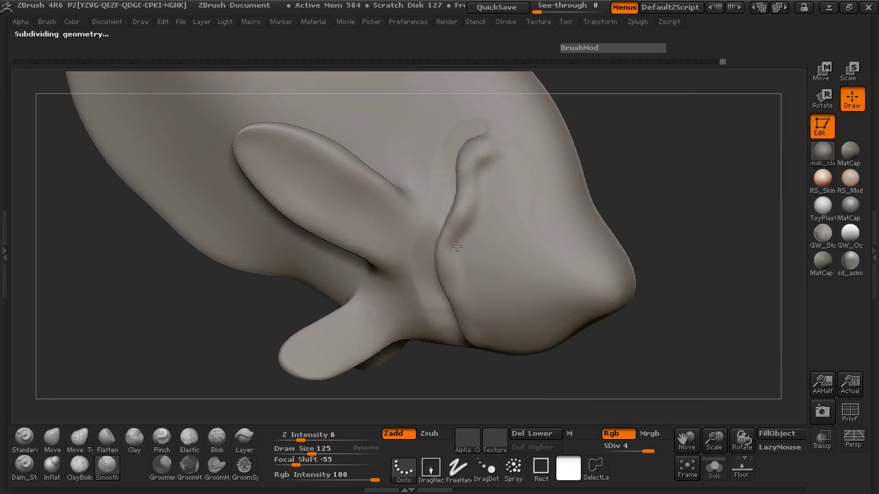
mouse_move(639, 144)
mouse_down()
mouse_move(683, 141)
mouse_move(643, 275)
mouse_move(652, 280)
mouse_move(251, 290)
mouse_move(246, 316)
mouse_move(232, 304)
mouse_up()
ctrl+right_drag(260, 231, 450, 224)
drag(168, 171, 158, 180)
click(79, 440)
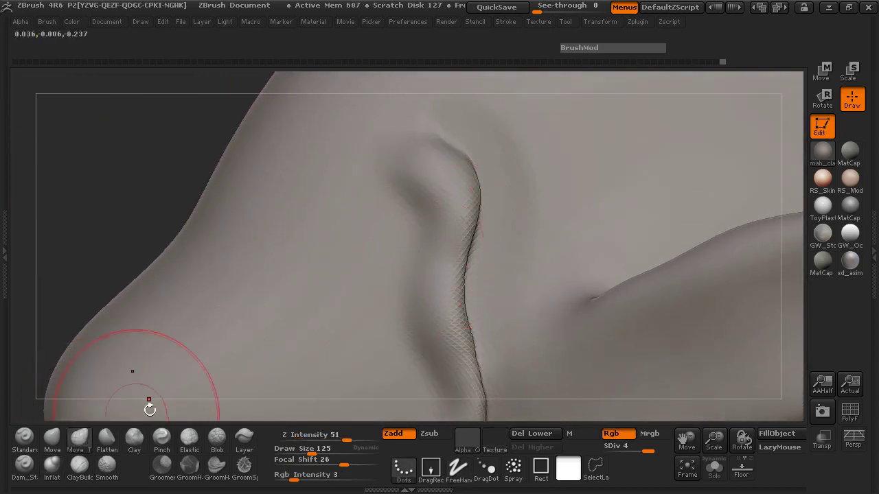
mouse_move(427, 279)
mouse_down()
mouse_move(445, 276)
mouse_move(452, 256)
mouse_up()
mouse_move(189, 163)
mouse_down()
mouse_move(149, 185)
mouse_move(167, 190)
mouse_move(227, 171)
mouse_up()
With Draw Size 40, mask a wider strip just behind the gill cover edge down to the throat and invert the mask.
key(space)
drag(432, 167, 417, 169)
mouse_move(457, 129)
ctrl+mouse_down()
mouse_move(506, 197)
mouse_move(489, 267)
mouse_move(449, 310)
ctrl+mouse_up()
key(space)
drag(102, 210, 81, 32)
mouse_move(62, 389)
mouse_down()
mouse_move(49, 367)
mouse_move(62, 309)
mouse_up()
mouse_move(455, 126)
ctrl+mouse_down()
mouse_move(462, 200)
mouse_move(445, 274)
mouse_move(405, 354)
mouse_move(339, 412)
ctrl+mouse_up()
drag(60, 384, 75, 210)
ctrl+click(69, 98)
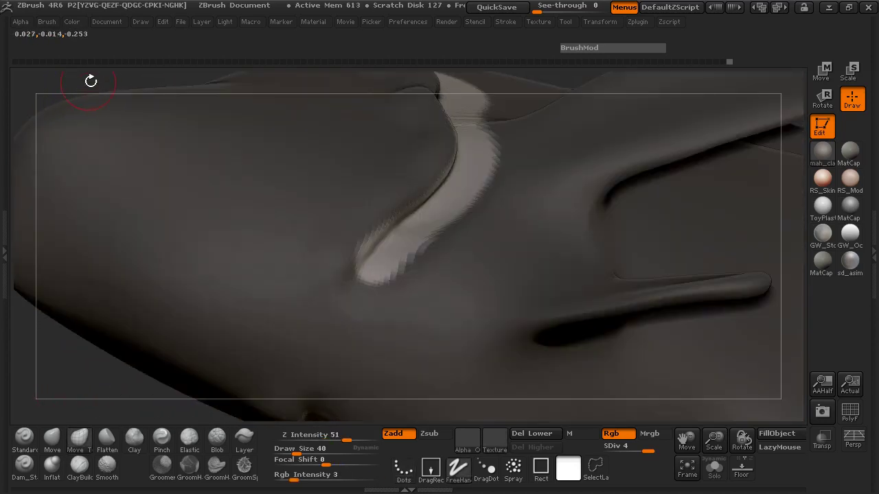
Set Move Topological's Draw Size to 76 and push the unmasked strip under the lower part of the gill cover.
drag(79, 367, 80, 467)
mouse_move(52, 367)
mouse_down()
mouse_move(86, 323)
mouse_move(71, 287)
mouse_move(76, 240)
mouse_up()
key(s)
drag(238, 191, 258, 189)
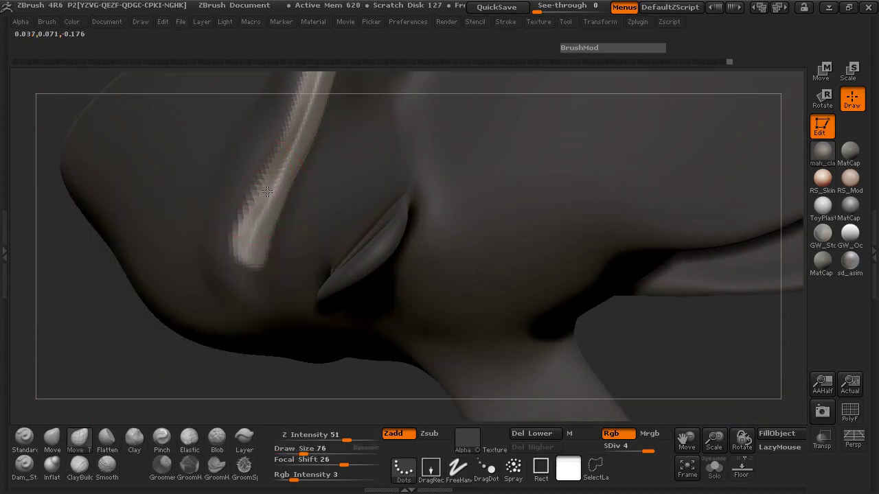
drag(76, 261, 92, 145)
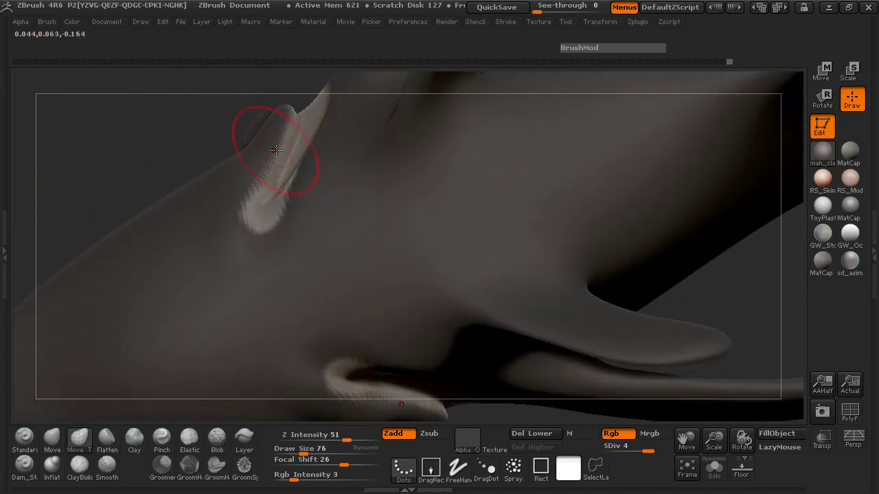
mouse_move(123, 107)
mouse_down()
mouse_move(482, 181)
mouse_move(490, 194)
mouse_up()
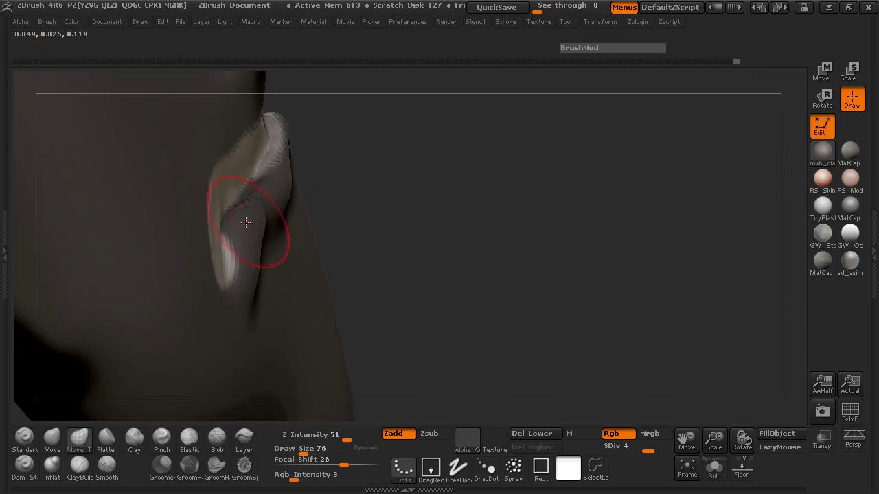
Enlarge Move Topological's Draw Size to 145 and deepen the recess behind the upper gill cover.
drag(364, 218, 434, 205)
key(space)
drag(257, 197, 270, 197)
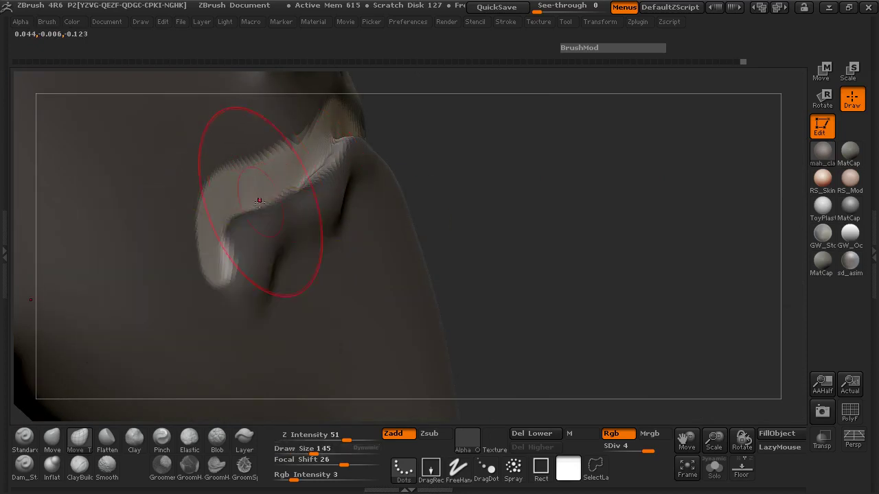
mouse_move(485, 133)
mouse_down()
mouse_move(445, 179)
mouse_move(398, 184)
mouse_move(346, 175)
mouse_move(357, 151)
mouse_up()
mouse_move(239, 190)
mouse_down()
mouse_move(256, 171)
mouse_move(308, 165)
mouse_up()
drag(377, 173, 378, 166)
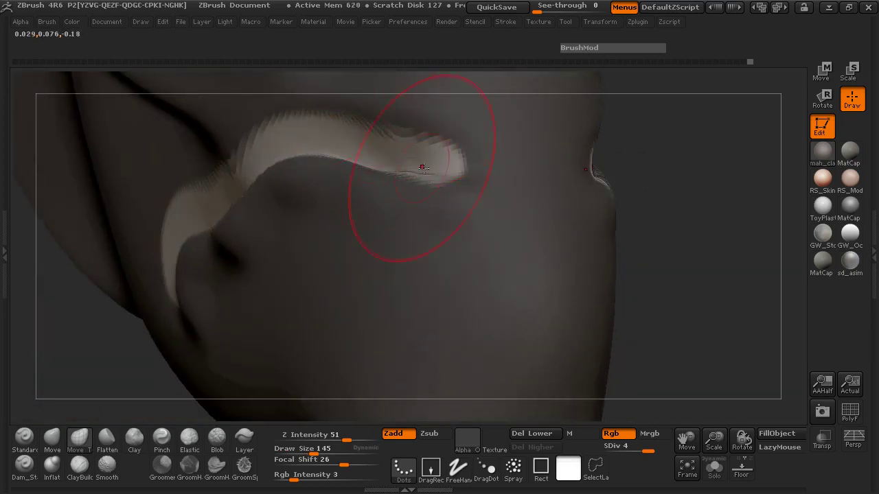
Continue moving the unmasked strip along the full gill cover to even out its undercut and edge line.
mouse_move(45, 350)
mouse_down()
mouse_move(590, 227)
mouse_move(440, 262)
mouse_up()
mouse_move(564, 266)
mouse_down()
mouse_move(526, 251)
mouse_move(506, 226)
mouse_move(524, 223)
mouse_up()
mouse_move(674, 171)
mouse_down()
mouse_move(554, 206)
mouse_move(384, 231)
mouse_move(382, 247)
mouse_up()
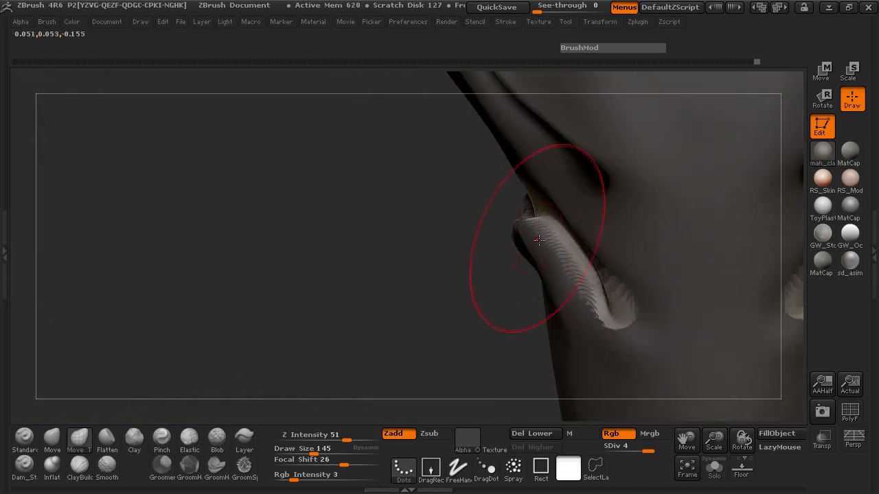
drag(566, 285, 578, 295)
drag(384, 264, 529, 274)
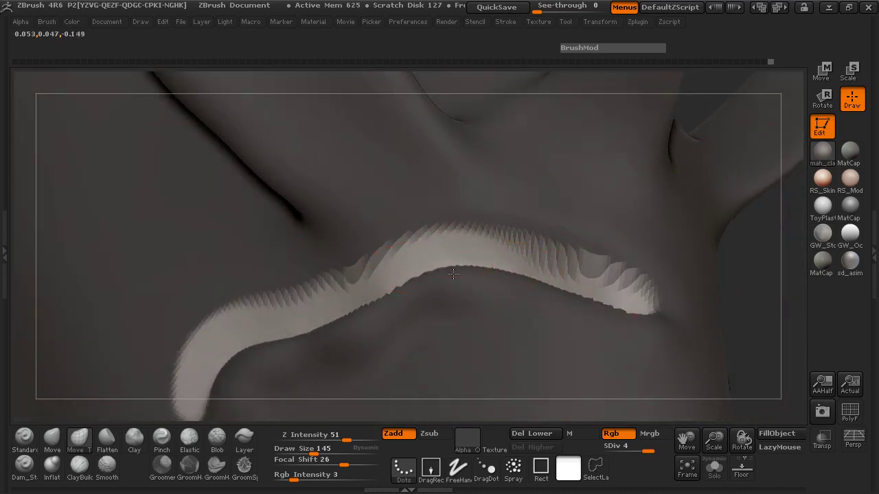
drag(316, 314, 318, 318)
Clear the mask and smooth the jagged gill crease using the Smooth brush at Draw Size 84.
ctrl+drag(763, 289, 738, 294)
key(space)
drag(525, 248, 515, 248)
key(shift)
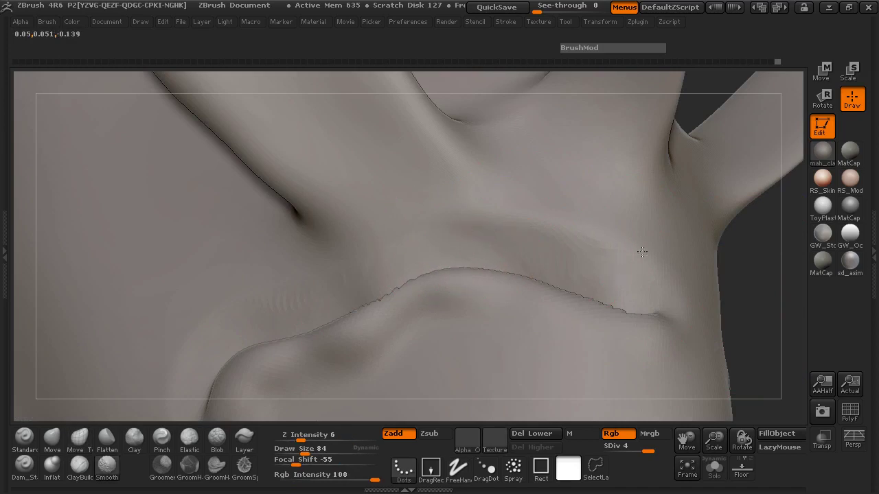
shift+drag(635, 309, 578, 313)
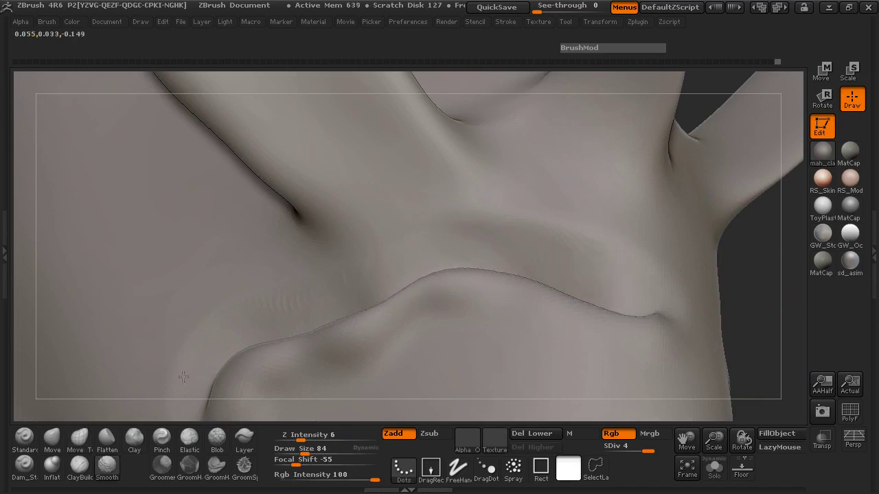
Smooth the upper end and inner lip of the gill cover as seen from the front.
mouse_move(729, 229)
mouse_down()
mouse_move(723, 181)
mouse_move(703, 208)
mouse_move(718, 224)
mouse_up()
mouse_move(534, 182)
mouse_down()
mouse_move(492, 206)
mouse_move(503, 192)
mouse_up()
key(shift)
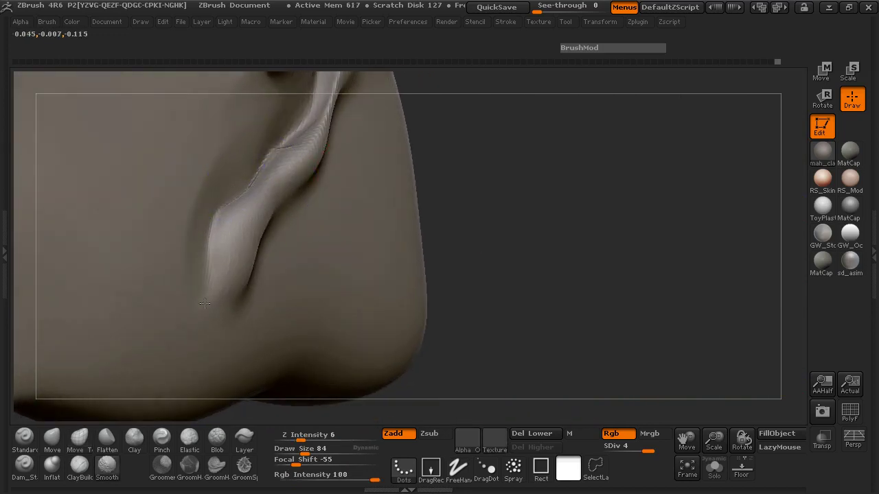
mouse_move(453, 227)
mouse_down()
mouse_move(494, 220)
mouse_move(511, 124)
mouse_move(545, 112)
mouse_move(558, 201)
mouse_move(502, 200)
mouse_move(523, 211)
mouse_up()
ctrl+right_drag(524, 210, 131, 218)
mouse_move(132, 218)
mouse_down()
mouse_move(156, 240)
mouse_move(196, 234)
mouse_move(283, 277)
mouse_move(113, 282)
mouse_up()
Reduce the Smooth brush's Draw Size to 46 and soften the gill cover ridge and its lower edge.
key(ctrl)
mouse_move(360, 236)
ctrl+right_down()
mouse_move(471, 233)
mouse_move(460, 234)
ctrl+right_up()
key(space)
drag(398, 178, 374, 164)
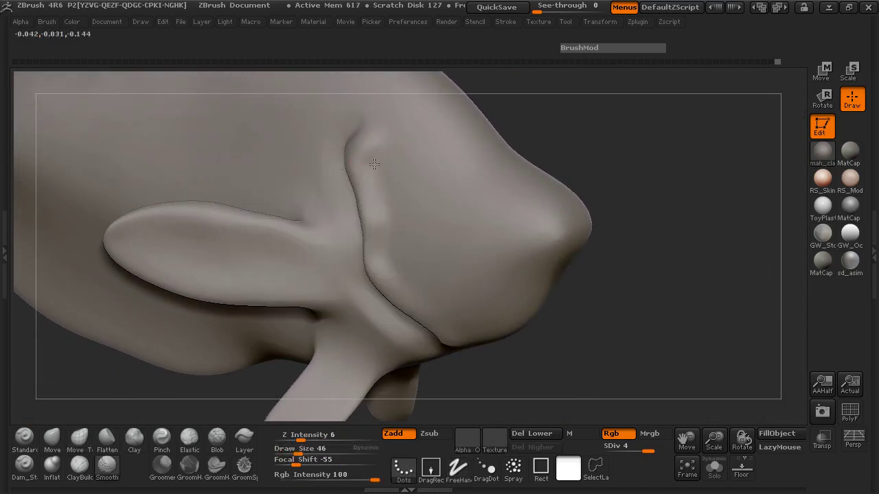
mouse_move(701, 298)
mouse_down()
mouse_move(604, 300)
mouse_move(138, 239)
mouse_move(127, 247)
mouse_up()
shift+drag(411, 320, 440, 337)
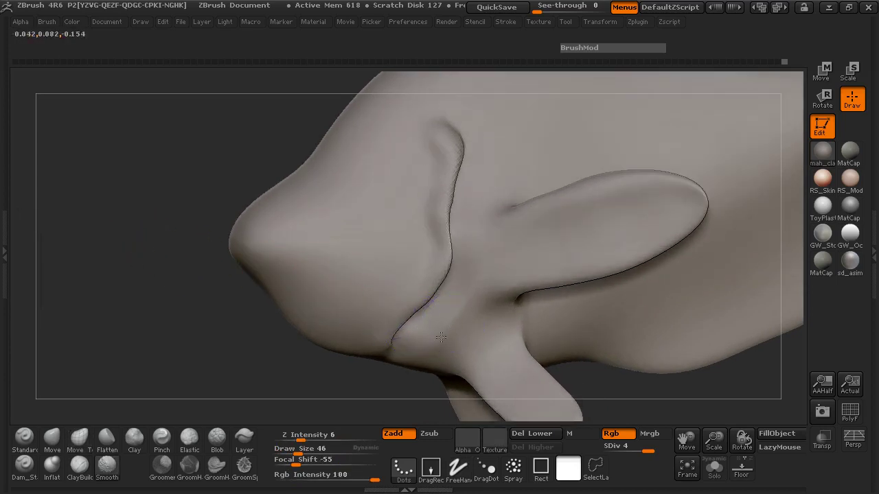
mouse_move(237, 361)
mouse_down()
mouse_move(221, 365)
mouse_move(228, 337)
mouse_move(216, 335)
mouse_up()
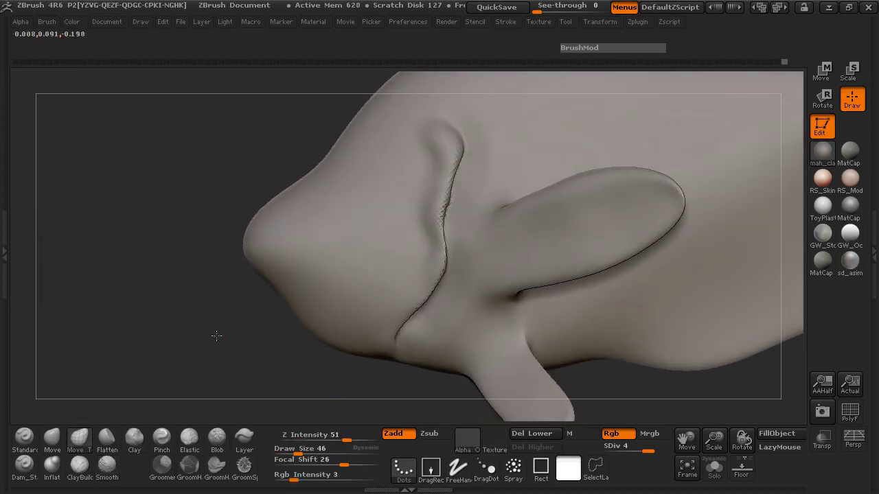
Thicken the gill cover edge on the side of the head with the Inflat brush at Draw Size 32.
click(52, 467)
drag(94, 381, 266, 277)
key(space)
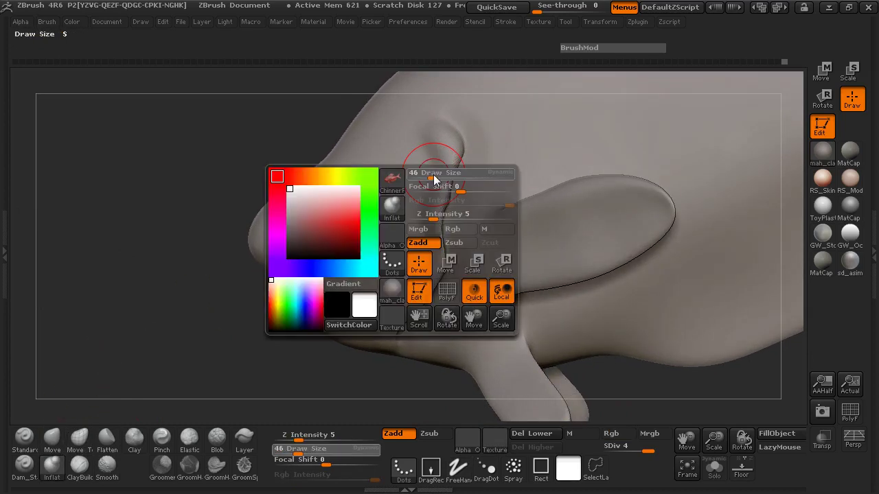
click(430, 174)
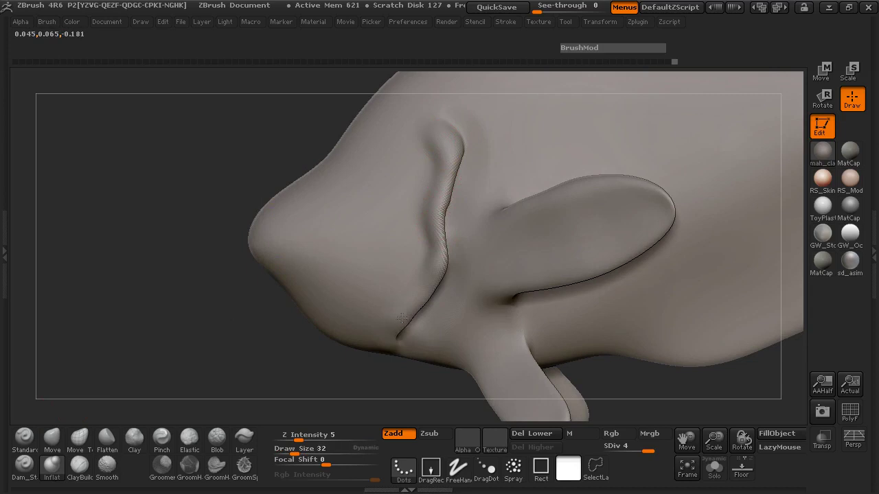
mouse_move(195, 236)
mouse_down()
mouse_move(647, 271)
mouse_move(604, 285)
mouse_up()
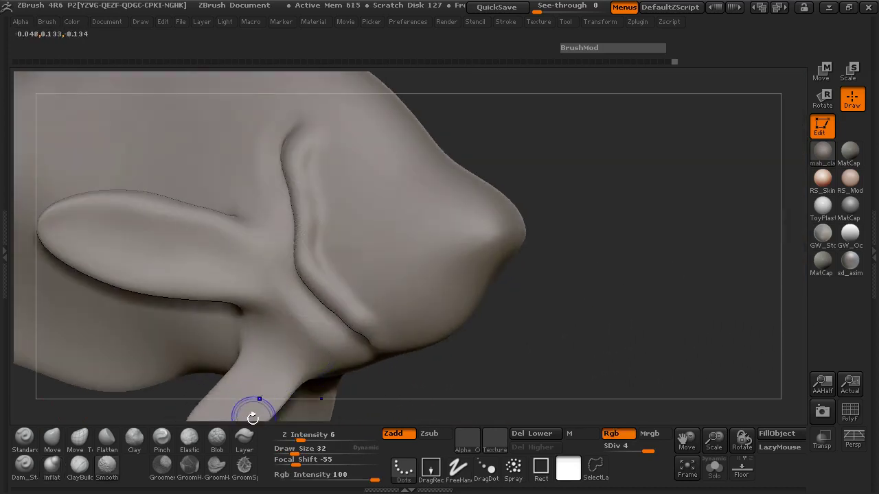
Smooth the gill cover ridge on the opposite side with the Smooth brush at Z Intensity 30 and Draw Size 40.
drag(300, 435, 331, 435)
drag(576, 316, 584, 322)
key(space)
drag(346, 197, 347, 196)
shift+drag(327, 162, 324, 171)
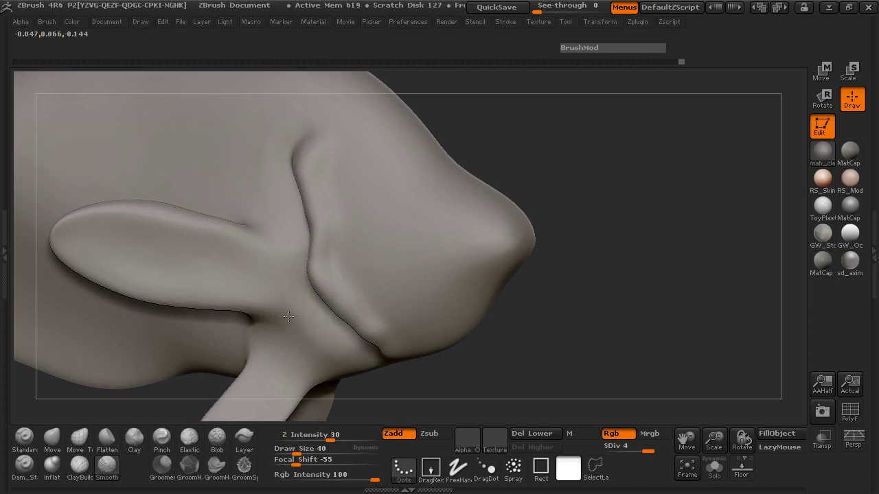
shift+drag(635, 335, 129, 335)
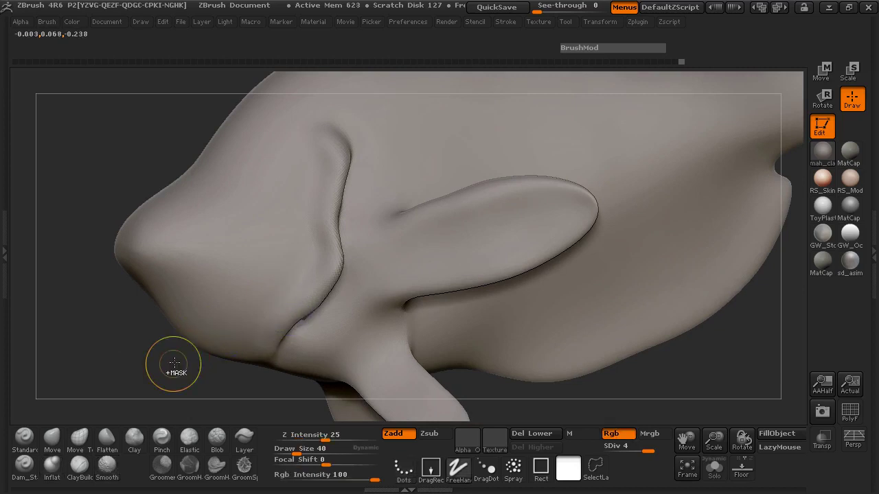
Undo the last stroke, set the Smooth brush's Z Intensity to 6 and check the gill cover edge.
key(ctrl+z)
drag(313, 436, 304, 436)
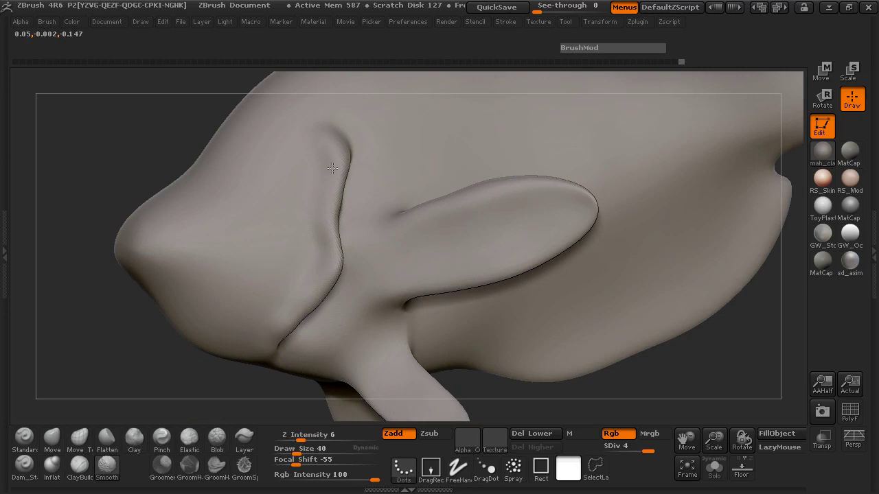
drag(143, 363, 592, 290)
right_drag(592, 291, 137, 323)
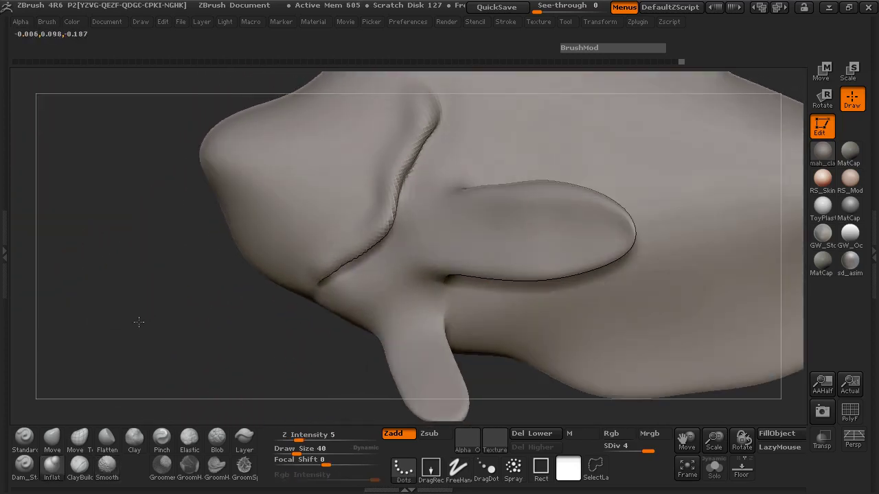
ctrl+right_drag(213, 307, 140, 328)
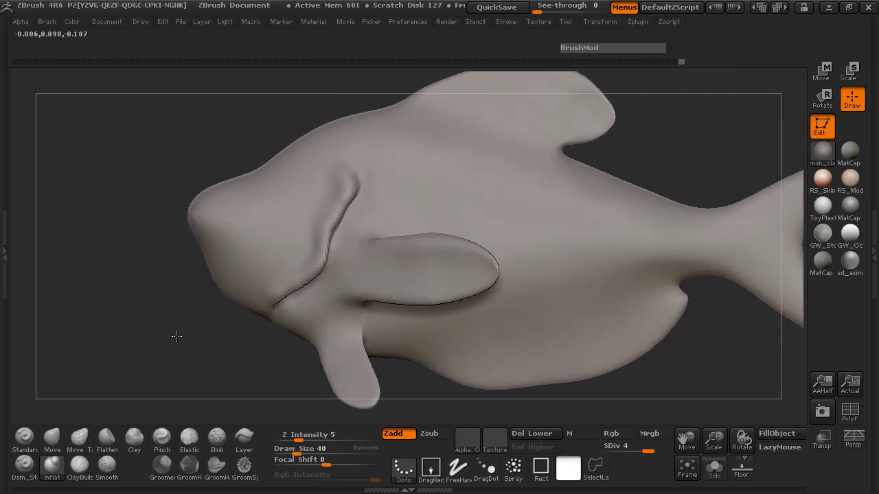
Show the fish reference over the canvas and line up the sculpt's side view with it.
key(shift+z)
key(z)
alt+right_drag(218, 321, 174, 329)
ctrl+right_drag(267, 328, 150, 309)
mouse_move(150, 309)
mouse_down()
mouse_move(171, 323)
mouse_move(164, 303)
mouse_move(165, 311)
mouse_up()
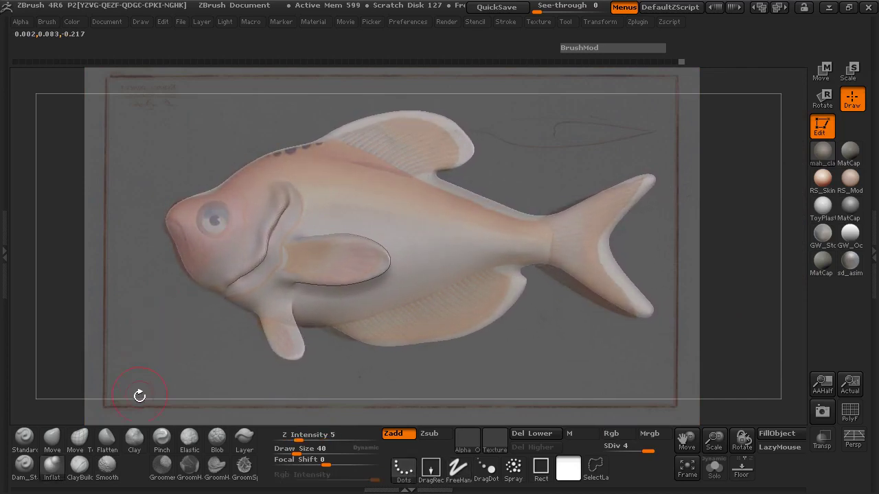
Move the upper gill cover edge outward to match the reference using Move Topological at Draw Size 62.
click(79, 440)
key(space)
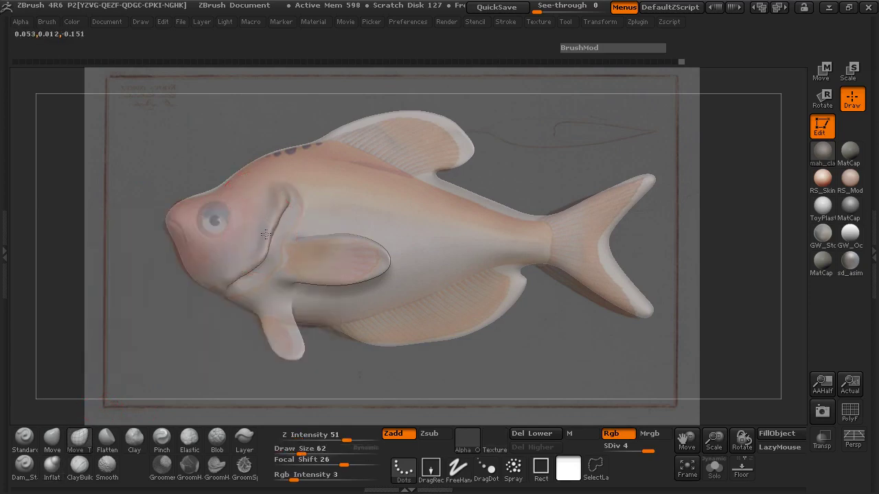
drag(275, 216, 286, 198)
drag(280, 203, 289, 223)
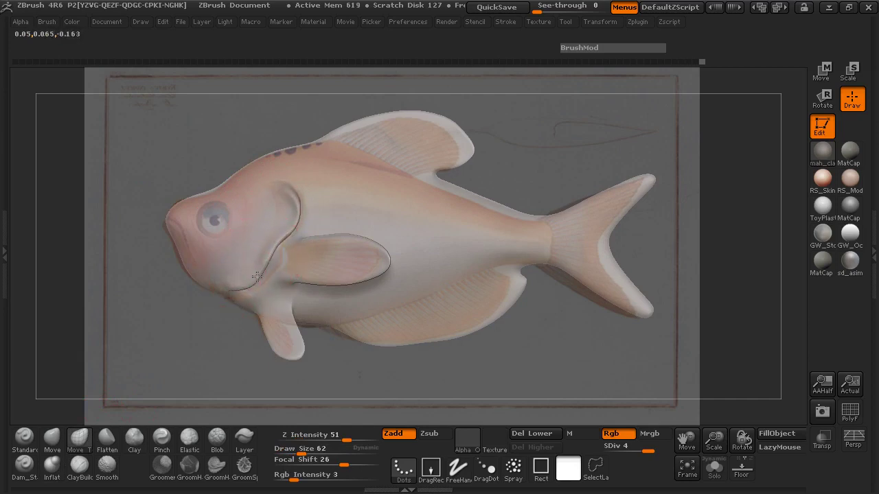
Shape the lower gill cover's inward notch to the reference using Move Topological at Draw Size 32.
key(space)
drag(267, 263, 263, 259)
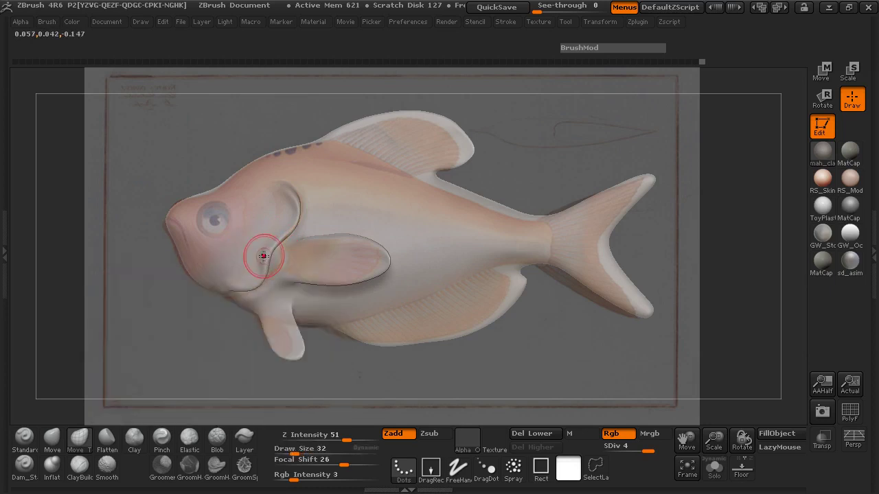
drag(157, 286, 62, 303)
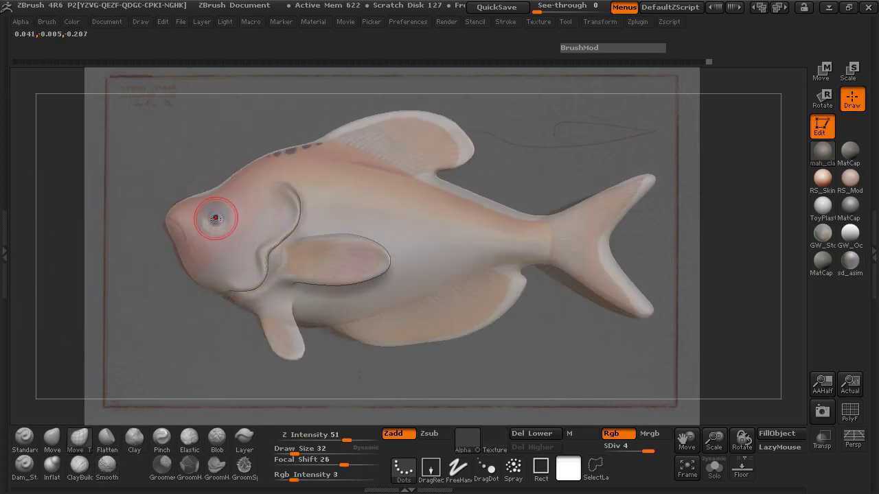
Mask the whole fish except a round eye area positioned over the reference's eye.
ctrl+drag(214, 221, 217, 218)
key(ctrl+z)
key(ctrl+z)
mouse_move(221, 237)
right_down()
mouse_move(337, 244)
mouse_move(308, 275)
mouse_move(310, 265)
mouse_move(467, 268)
mouse_move(157, 277)
right_up()
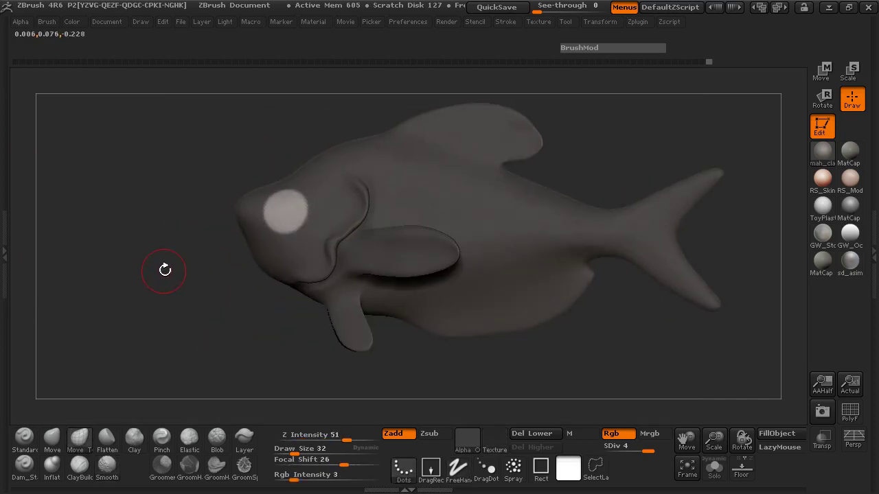
Load an eye brush from the brush library's Misc folder and stamp an eye outline on the head.
key(comma)
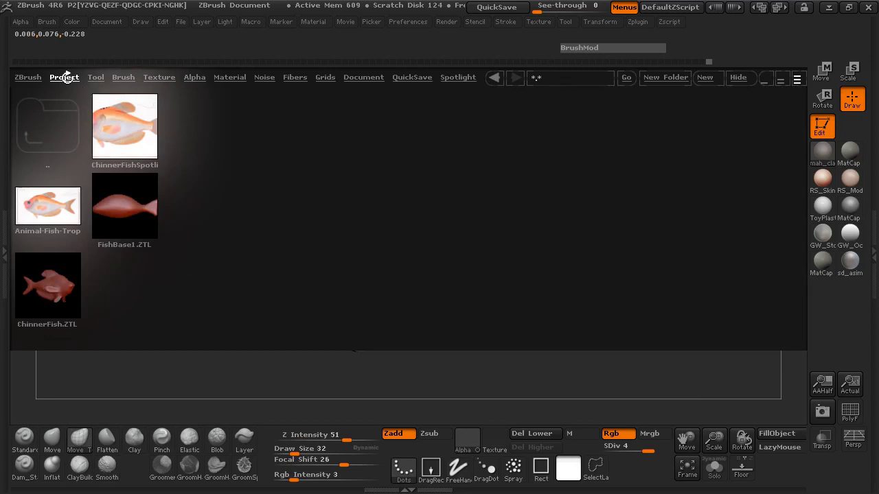
click(65, 77)
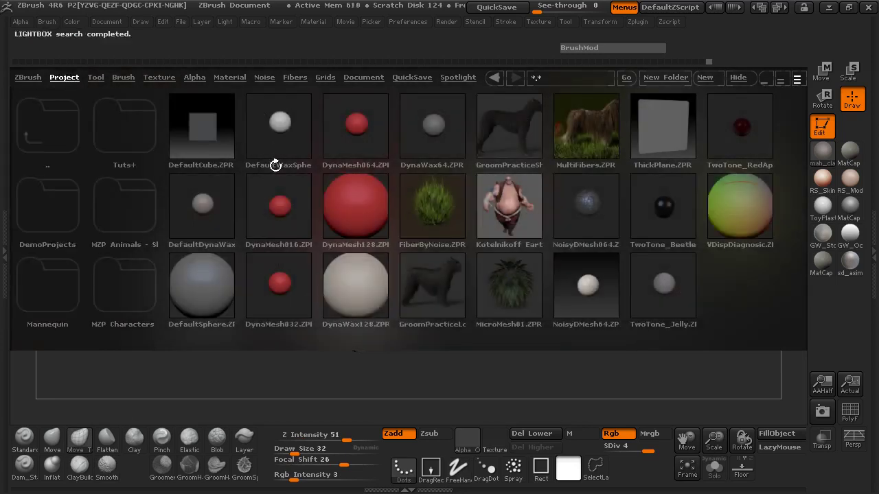
click(123, 78)
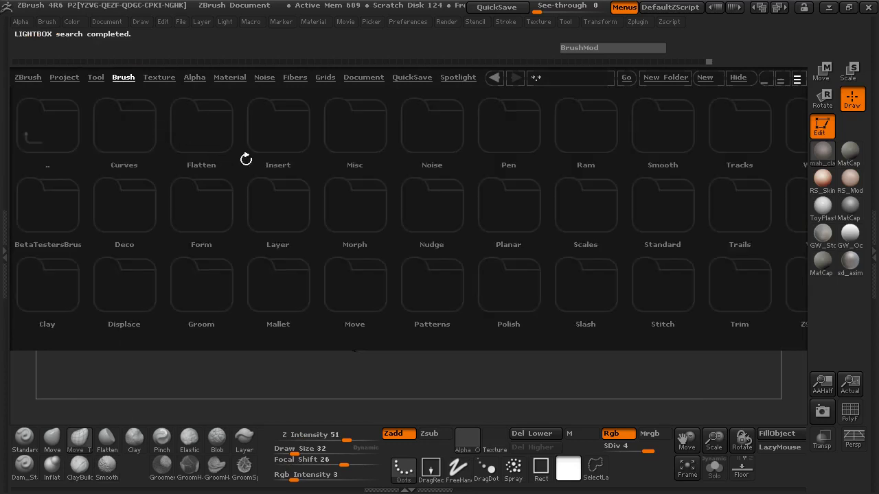
double_click(354, 145)
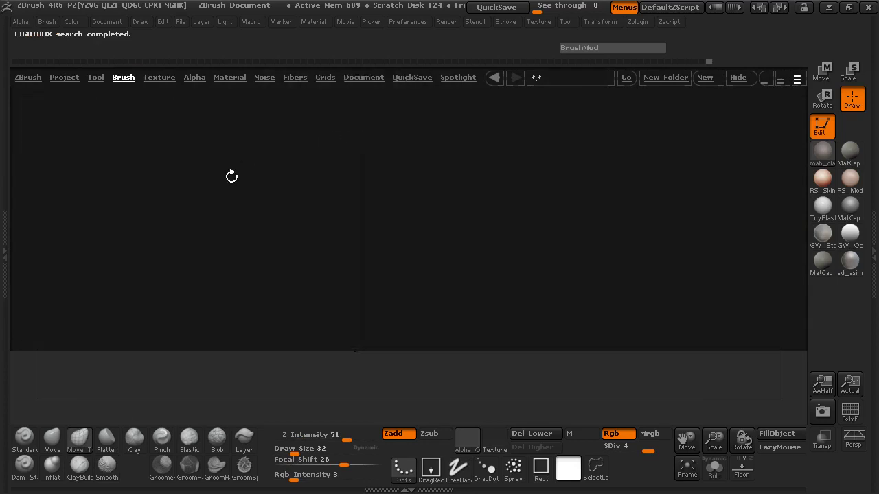
double_click(48, 206)
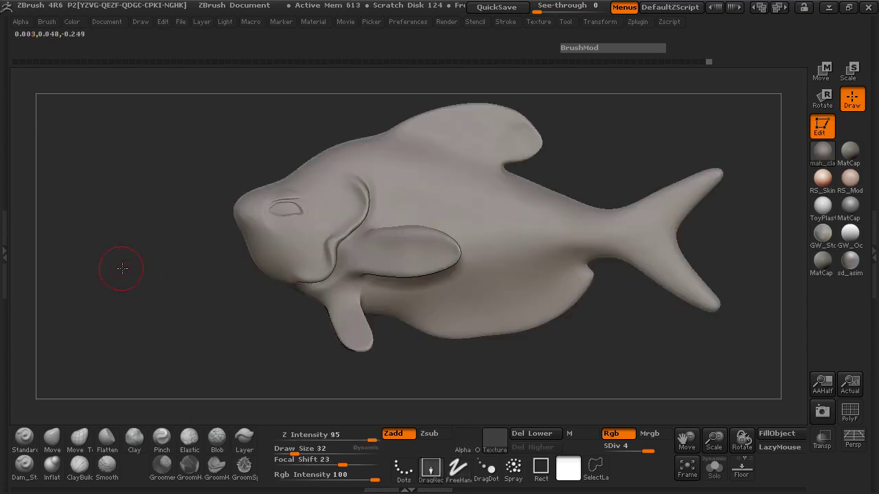
Smooth the surface around the stamped eye using the Smooth brush at Draw Size 32.
mouse_move(121, 267)
mouse_down()
mouse_move(439, 280)
mouse_move(459, 294)
mouse_up()
shift+drag(319, 264, 286, 274)
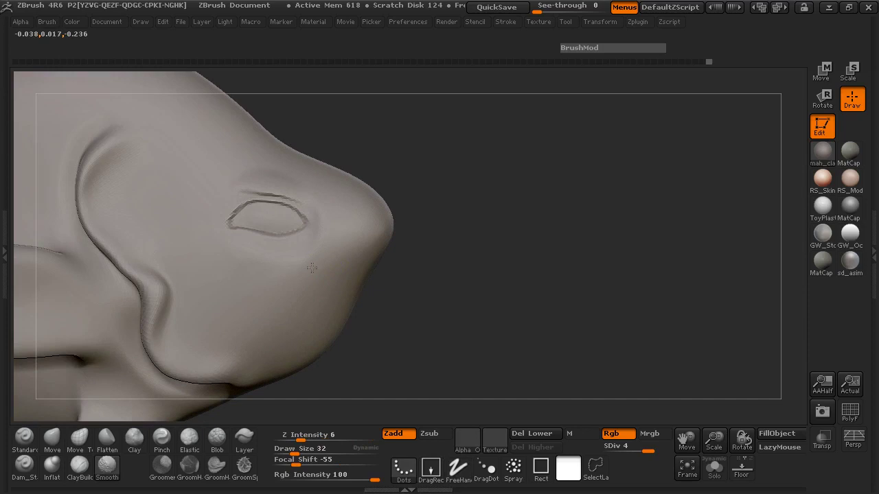
mouse_move(473, 243)
mouse_down()
mouse_move(357, 226)
mouse_move(169, 220)
mouse_move(119, 207)
mouse_move(124, 314)
mouse_move(330, 319)
mouse_up()
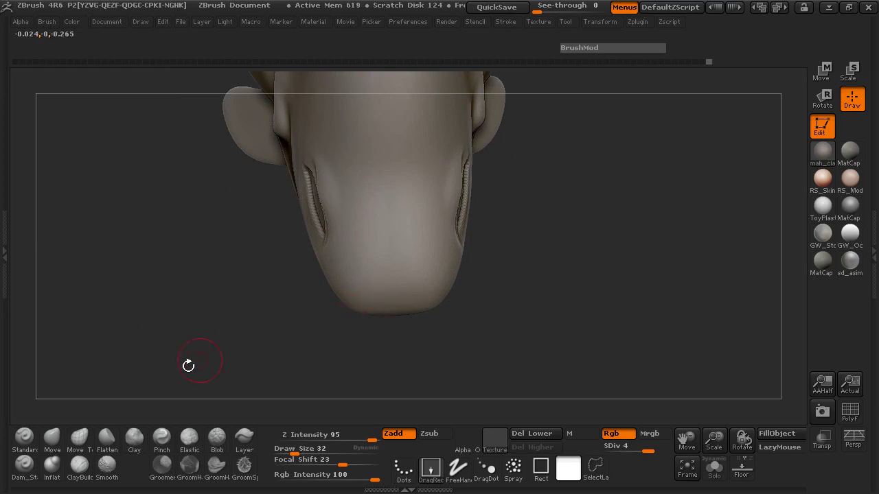
Narrow the sides of the snout from above using Move Topological at Draw Size 145.
click(86, 441)
key(space)
click(366, 284)
drag(366, 284, 369, 284)
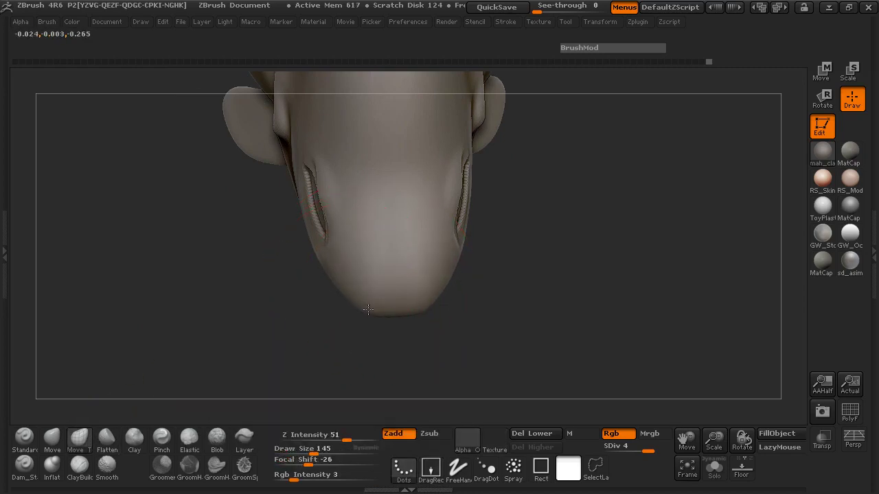
Pull the snout tip forward using Move Topological at Draw Size 76.
key(space)
click(392, 311)
click(384, 286)
drag(387, 308, 388, 321)
drag(263, 331, 230, 264)
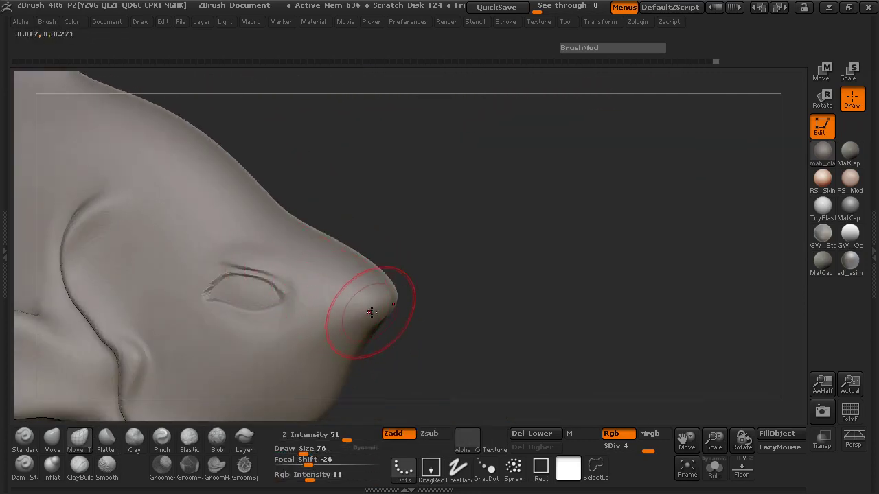
Push the snout's underside in and up to form an overhanging upper lip, and soften it with Smooth.
mouse_move(375, 313)
mouse_down()
mouse_move(382, 316)
mouse_move(392, 293)
mouse_up()
mouse_move(482, 317)
mouse_down()
mouse_move(322, 313)
mouse_move(401, 309)
mouse_up()
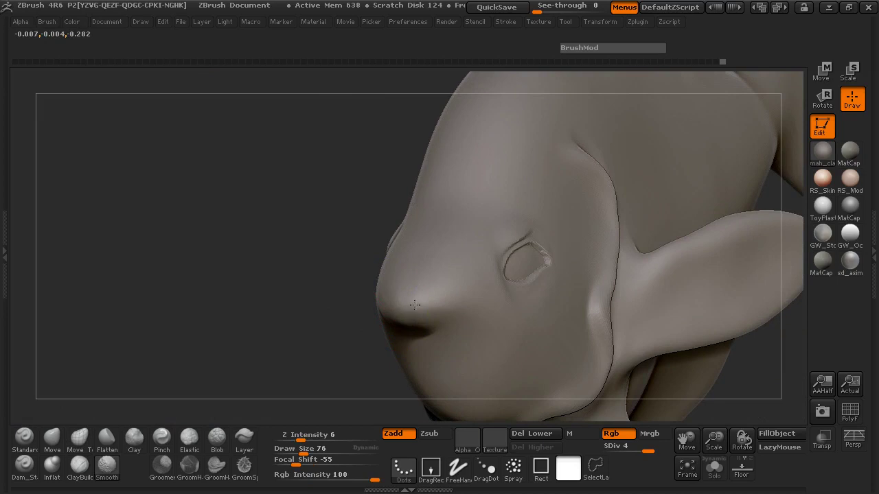
mouse_move(285, 300)
mouse_down()
mouse_move(263, 298)
mouse_move(218, 235)
mouse_move(229, 255)
mouse_move(311, 252)
mouse_move(300, 235)
mouse_up()
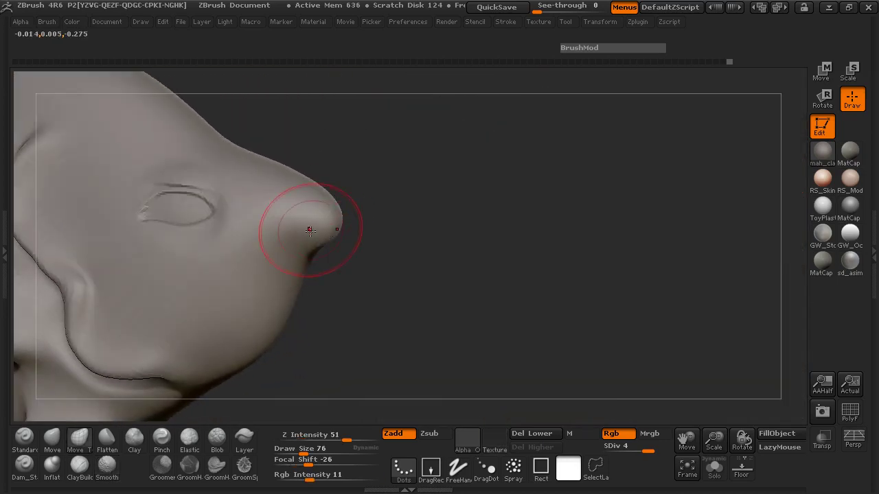
Widen and reshape the eye outline with Move Topological at Draw Size 76, checking it from several angles.
drag(412, 245, 235, 251)
ctrl+right_drag(197, 242, 202, 283)
mouse_move(513, 215)
mouse_down()
mouse_move(534, 223)
mouse_move(556, 215)
mouse_up()
drag(469, 213, 520, 223)
mouse_move(474, 184)
mouse_down()
mouse_move(470, 177)
mouse_move(510, 164)
mouse_move(550, 173)
mouse_up()
drag(474, 169, 474, 168)
drag(538, 171, 540, 167)
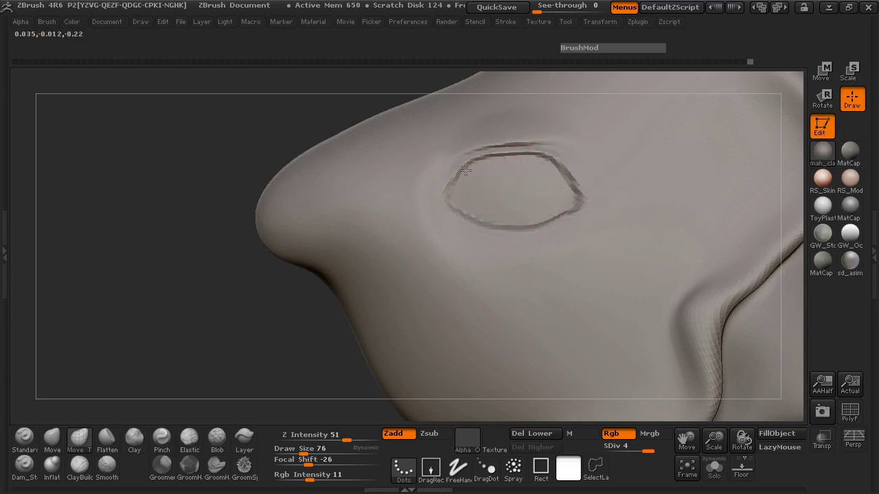
drag(125, 158, 182, 162)
drag(650, 137, 591, 151)
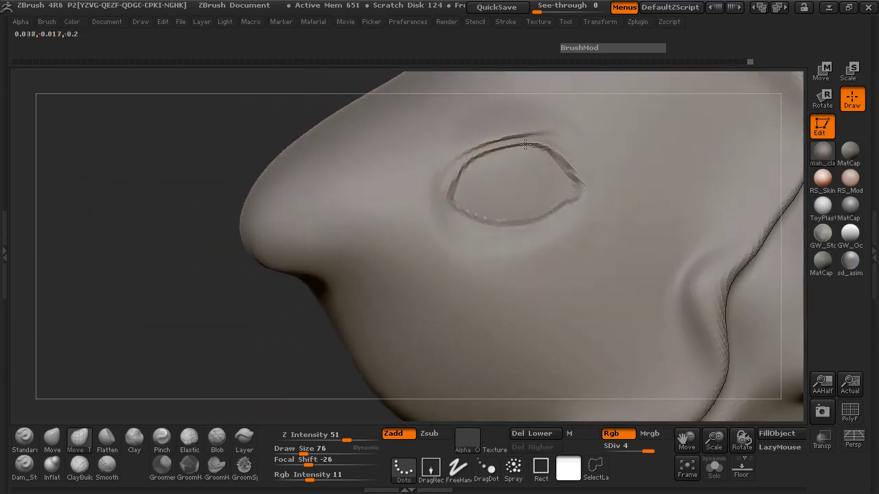
mouse_move(118, 172)
mouse_down()
mouse_move(173, 163)
mouse_move(56, 182)
mouse_up()
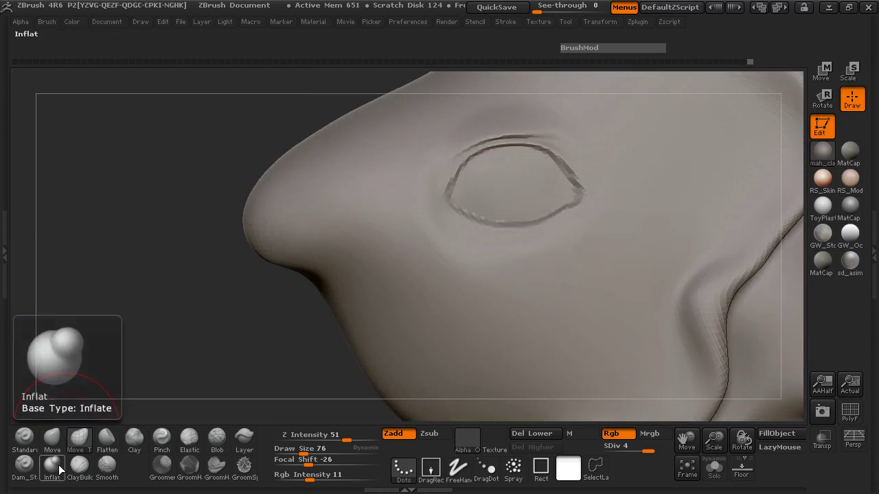
Carve the eye area into a hollow socket with the Inflat brush in Zsub mode at Draw Size 76.
click(52, 469)
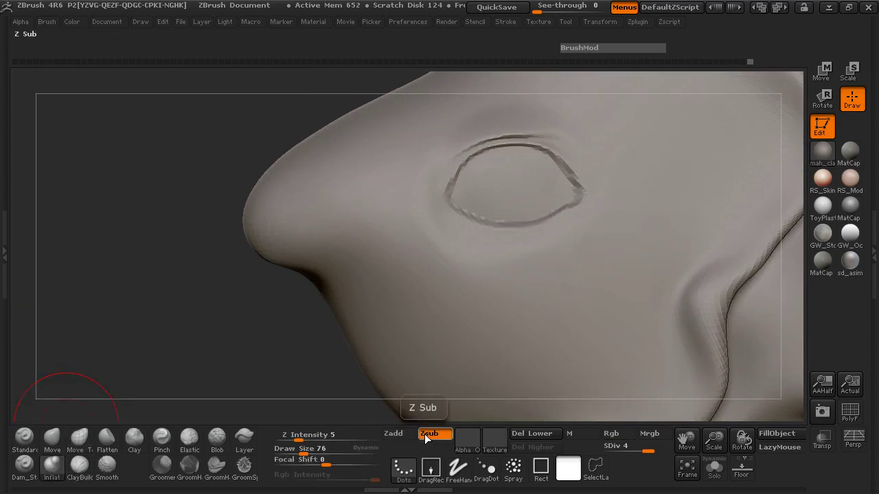
mouse_move(513, 182)
mouse_down()
mouse_move(471, 209)
mouse_move(549, 172)
mouse_move(476, 184)
mouse_move(542, 187)
mouse_move(513, 191)
mouse_move(480, 163)
mouse_up()
drag(148, 198, 227, 182)
drag(150, 178, 83, 185)
Smooth the eye socket's rim and check the hollow's depth from the front and side.
shift+drag(464, 143, 548, 132)
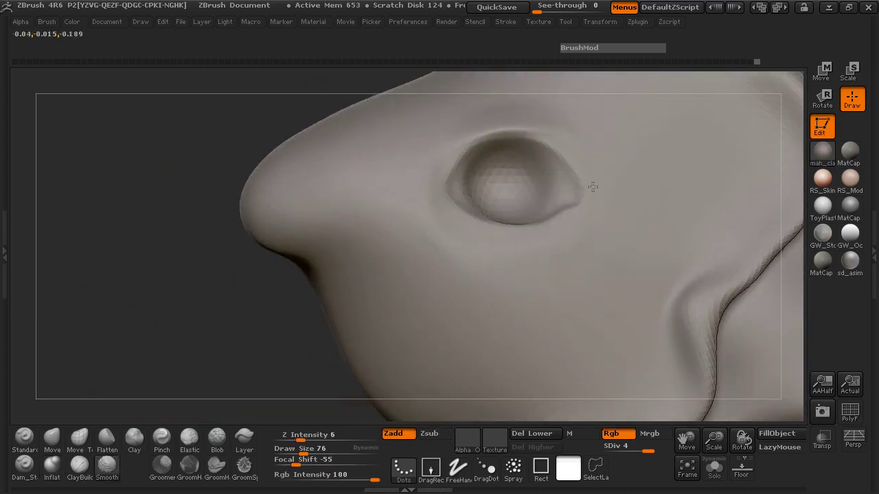
shift+drag(108, 176, 143, 176)
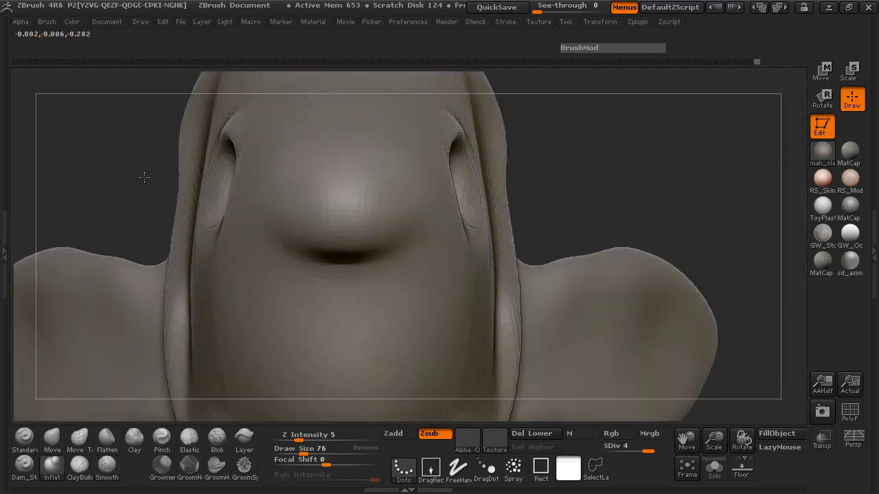
drag(681, 161, 592, 170)
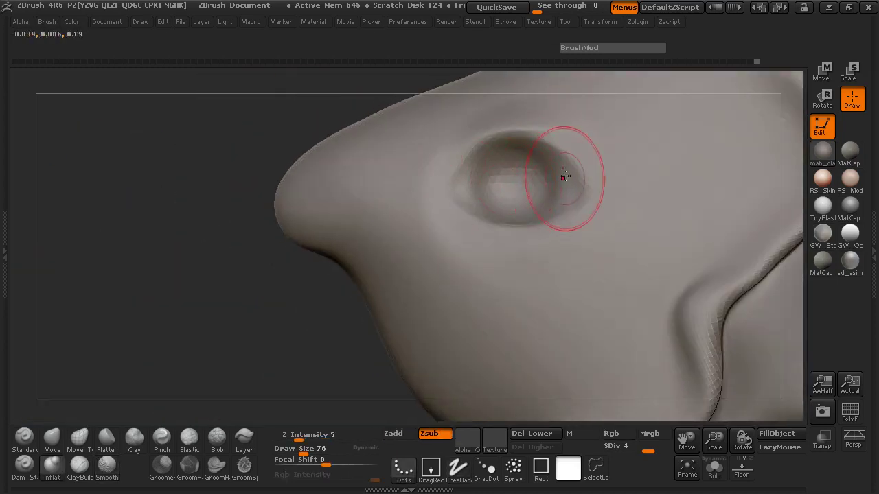
drag(141, 245, 164, 243)
drag(194, 208, 154, 210)
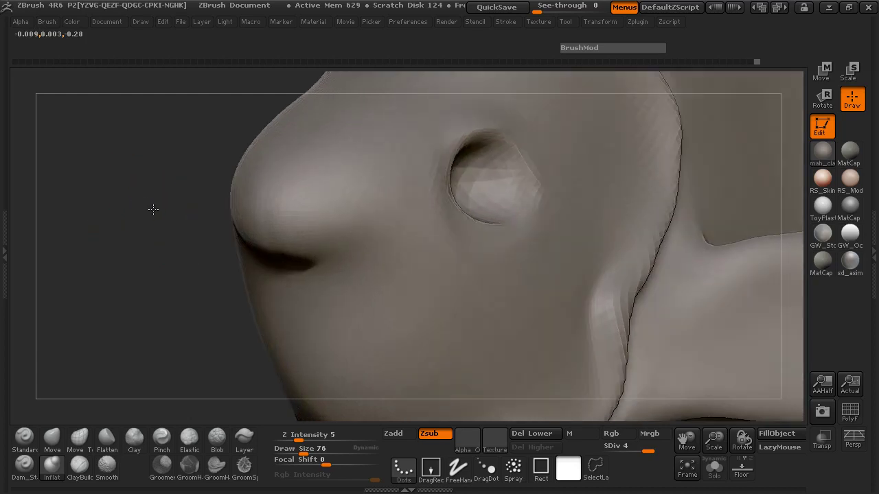
Append a Sphere3D to the ChinnerFish tool as a new subtool and make it the active one.
click(5, 223)
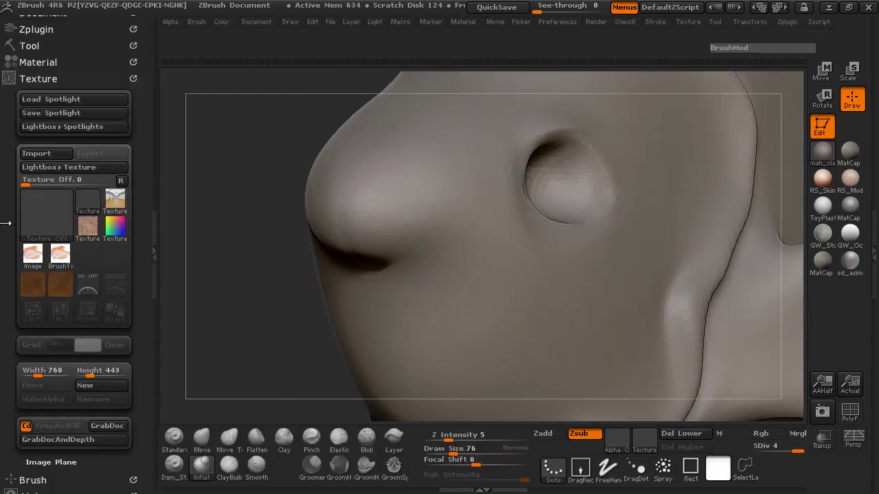
click(40, 78)
click(30, 46)
click(40, 99)
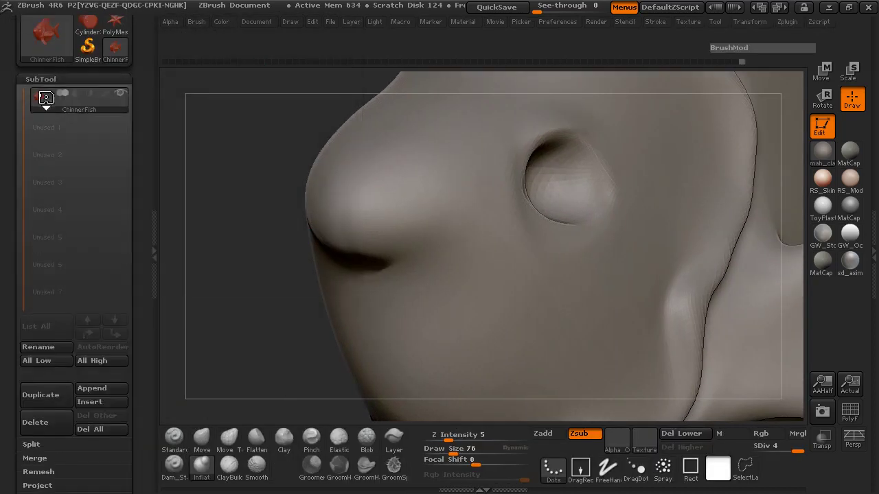
click(116, 347)
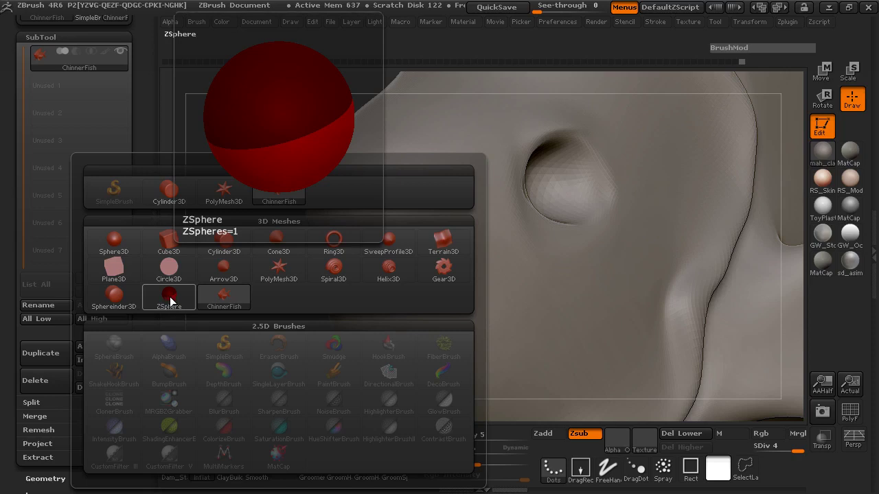
click(112, 240)
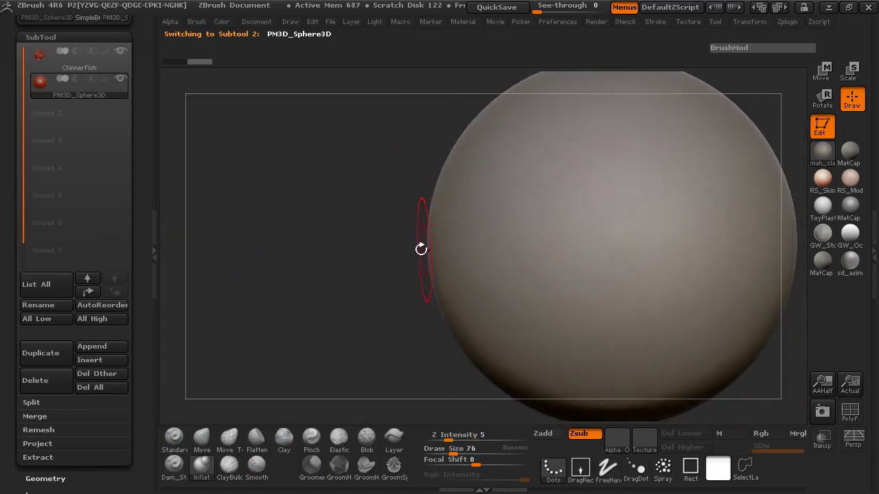
Shrink the appended sphere uniformly with Transpose Scale, using a vertical action line from its top to its bottom.
mouse_move(332, 230)
alt+right_down()
mouse_move(188, 194)
mouse_move(99, 208)
alt+right_up()
mouse_move(649, 235)
ctrl+right_down()
mouse_move(571, 229)
mouse_move(644, 255)
ctrl+right_up()
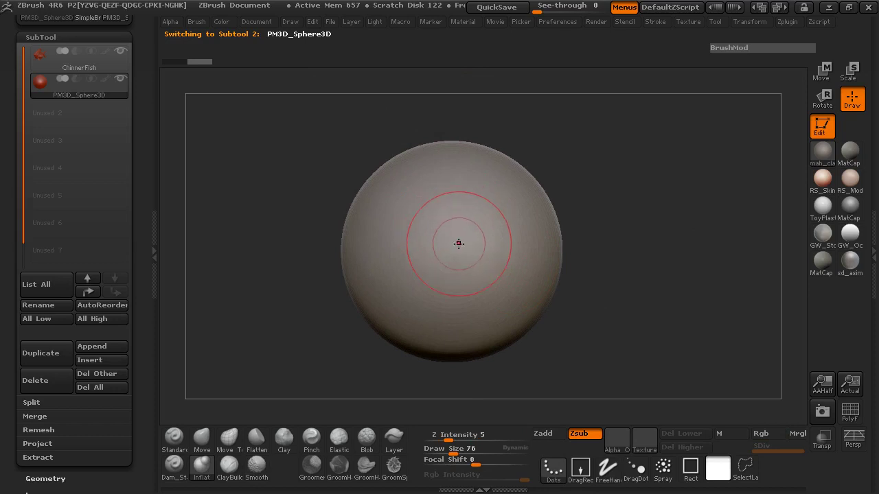
click(850, 71)
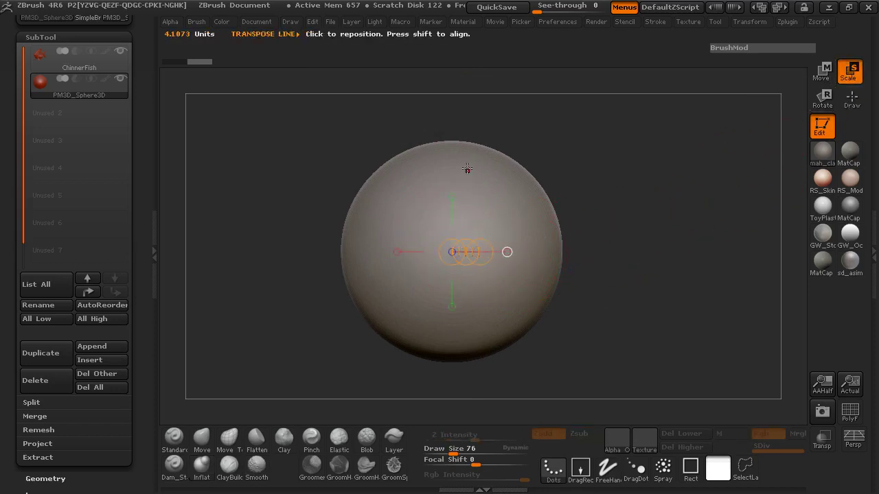
drag(453, 140, 452, 357)
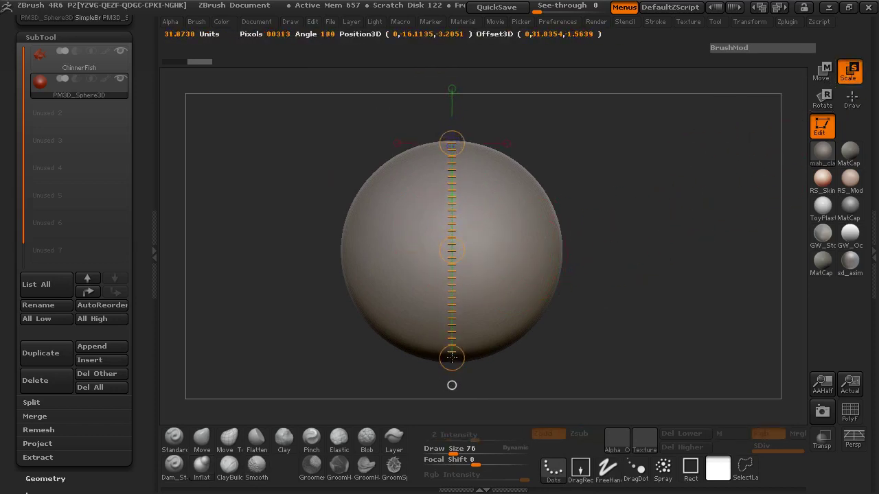
drag(452, 144, 454, 213)
drag(452, 143, 458, 312)
drag(452, 137, 464, 203)
drag(451, 141, 457, 210)
drag(595, 304, 546, 241)
Move the sphere up to the fish's head and scale it down further to approach eye size.
key(w)
drag(451, 206, 454, 115)
alt+drag(384, 175, 611, 177)
alt+drag(550, 110, 649, 143)
key(e)
key(r)
drag(479, 150, 477, 307)
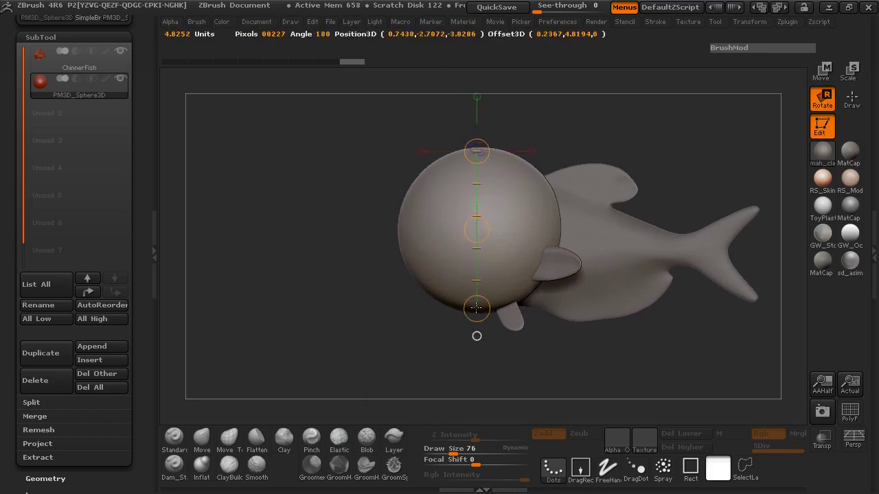
key(e)
drag(477, 151, 478, 220)
alt+drag(383, 233, 335, 108)
Position the sphere at the side of the head and scale it down to fit the eye socket.
key(w)
drag(238, 124, 610, 211)
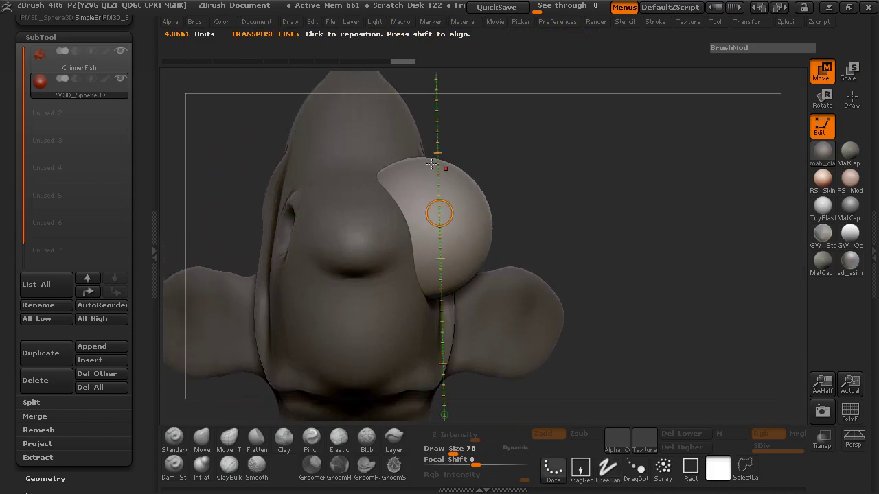
drag(423, 158, 425, 297)
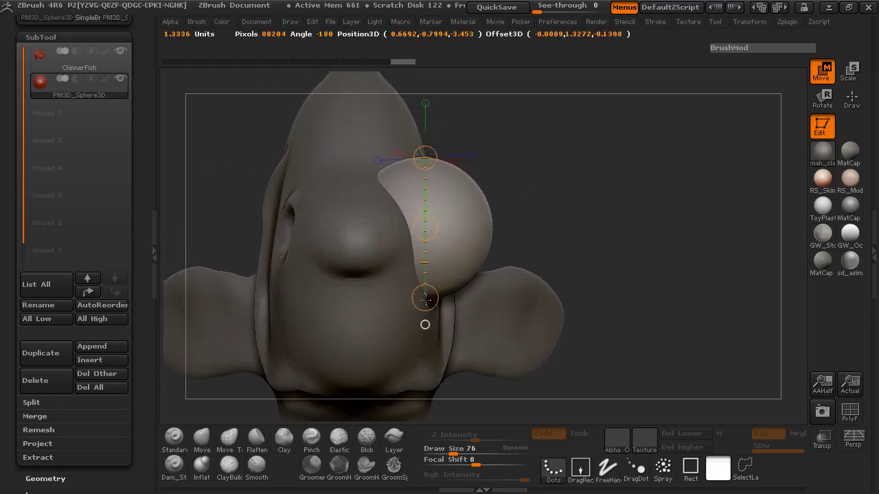
key(e)
drag(427, 164, 429, 172)
drag(567, 190, 399, 196)
Move the eyeball sphere up and inward into the hollow socket, aligning it from the side and front.
key(w)
drag(373, 228, 380, 194)
drag(233, 131, 364, 140)
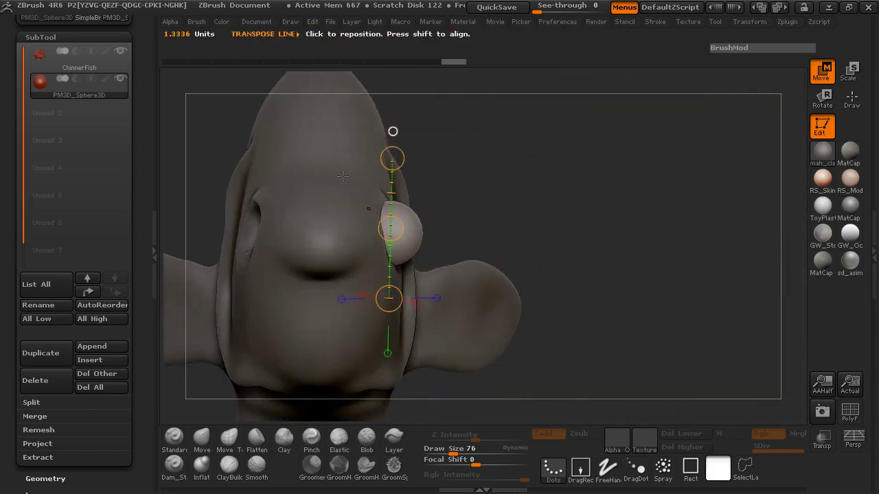
drag(390, 227, 371, 230)
shift+drag(553, 211, 412, 227)
drag(247, 157, 362, 176)
Nudge the eyeball to sit centred in the socket opening and return to Draw mode.
drag(589, 215, 420, 213)
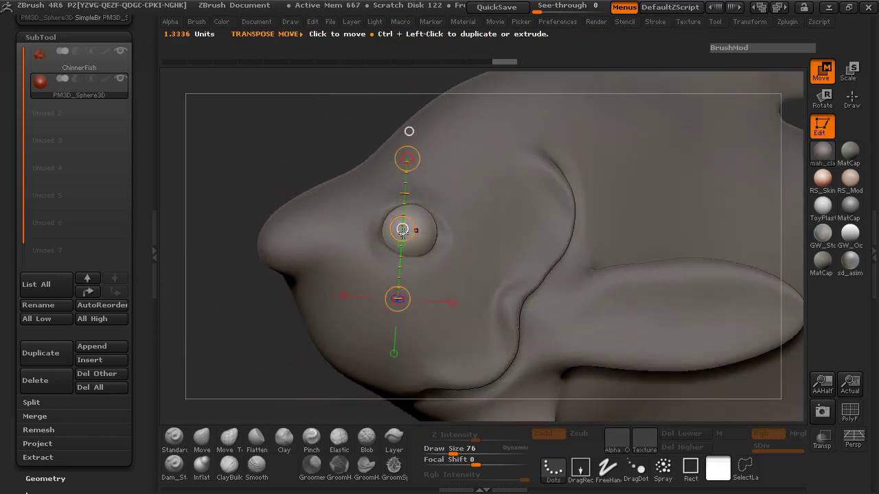
drag(243, 155, 218, 147)
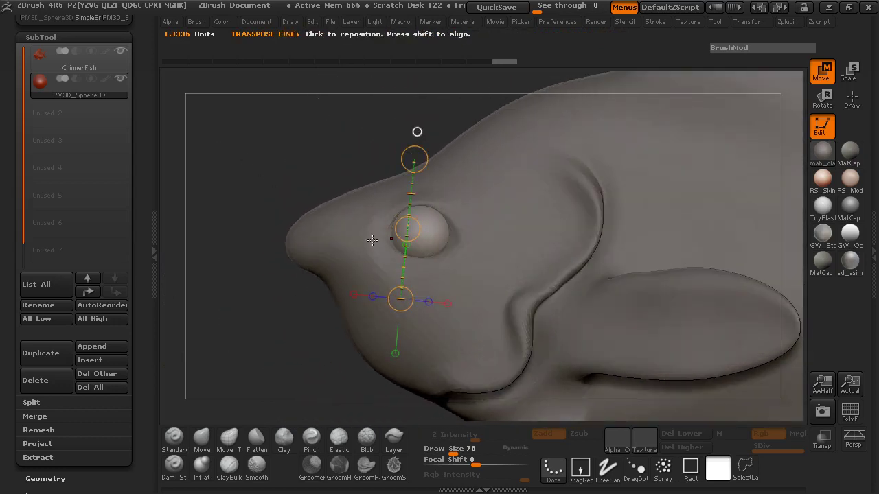
drag(408, 228, 409, 230)
drag(257, 181, 341, 181)
click(851, 101)
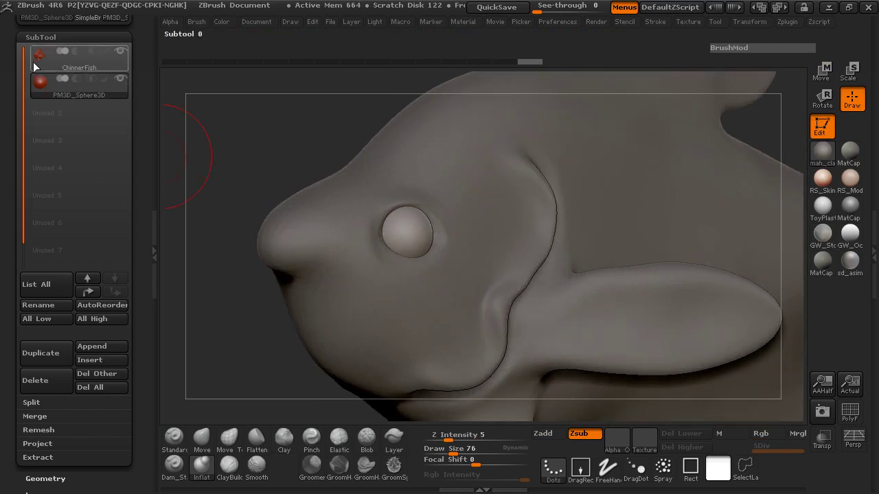
Subdivide the eyeball sphere subtool three times, up to SDiv 4.
click(33, 57)
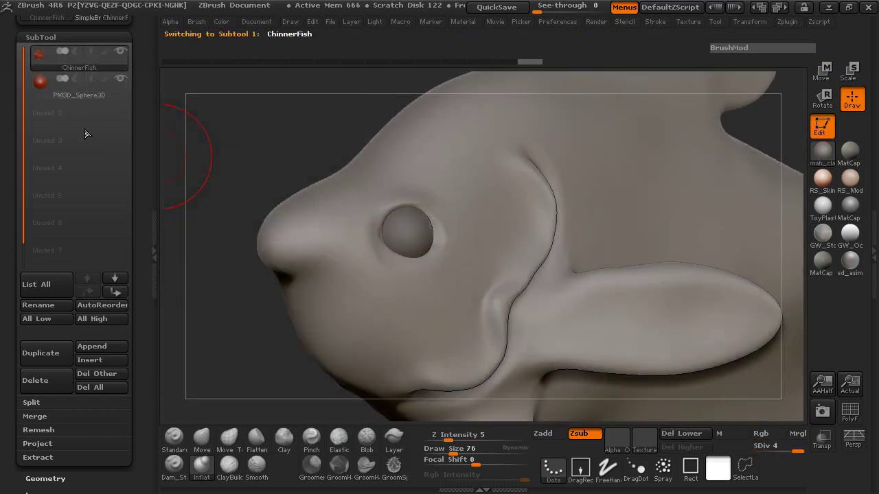
click(47, 81)
key(ctrl+d)
key(ctrl+d)
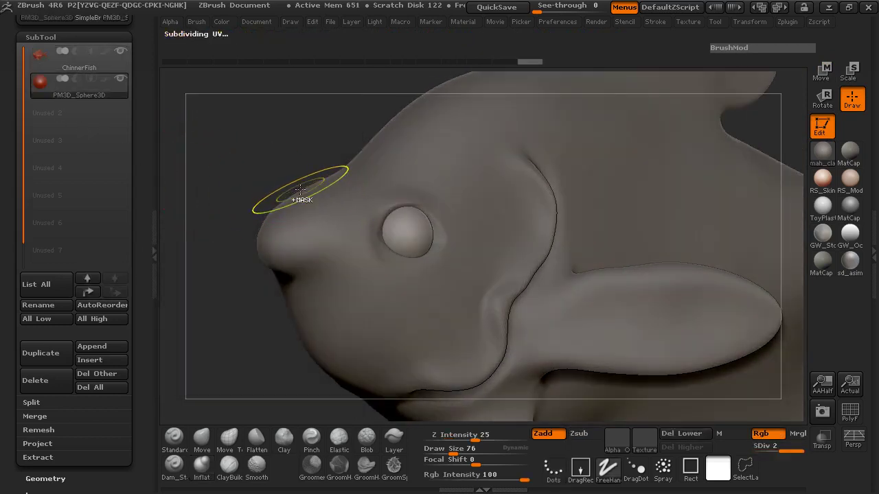
key(ctrl+d)
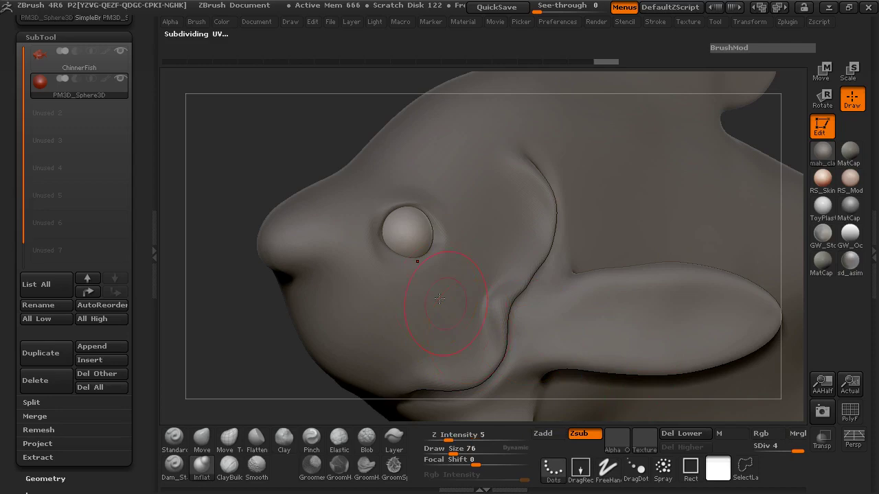
Build up the front upper rim of the fish's eye opening with the Clay brush at Z Intensity 5 and Draw Size 49.
click(48, 59)
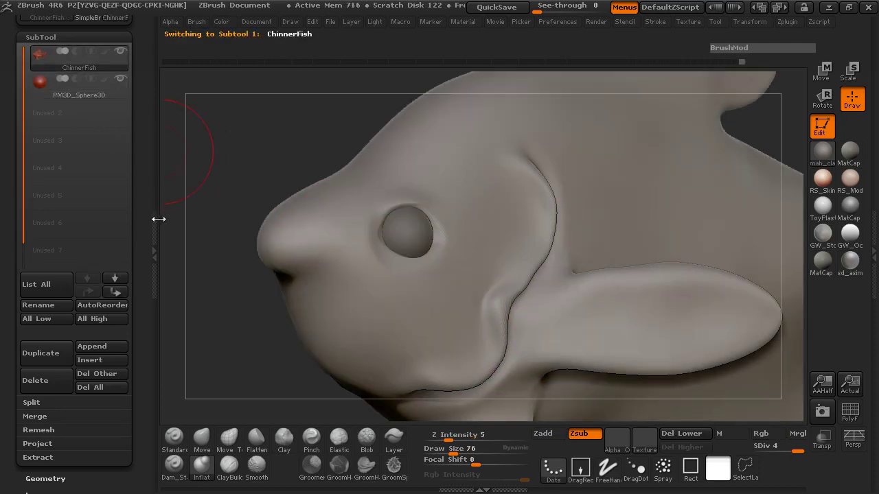
click(155, 218)
drag(168, 181, 225, 214)
drag(532, 184, 502, 191)
ctrl+right_drag(504, 190, 596, 210)
drag(611, 211, 460, 212)
drag(108, 130, 81, 196)
click(138, 440)
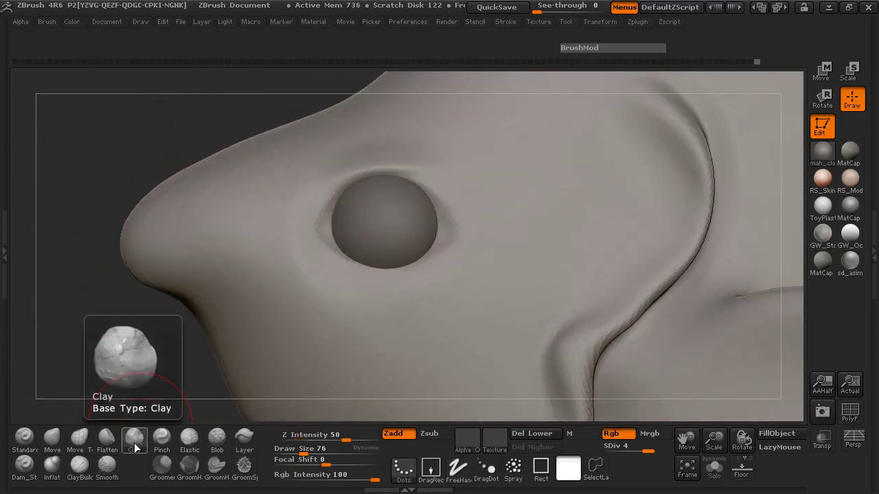
drag(336, 440, 323, 439)
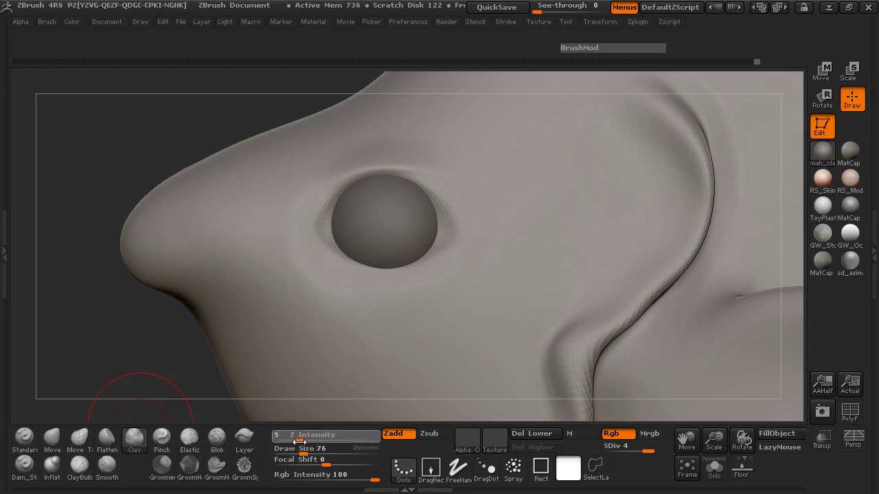
key(s)
mouse_move(331, 205)
mouse_down()
mouse_move(326, 217)
mouse_move(345, 188)
mouse_up()
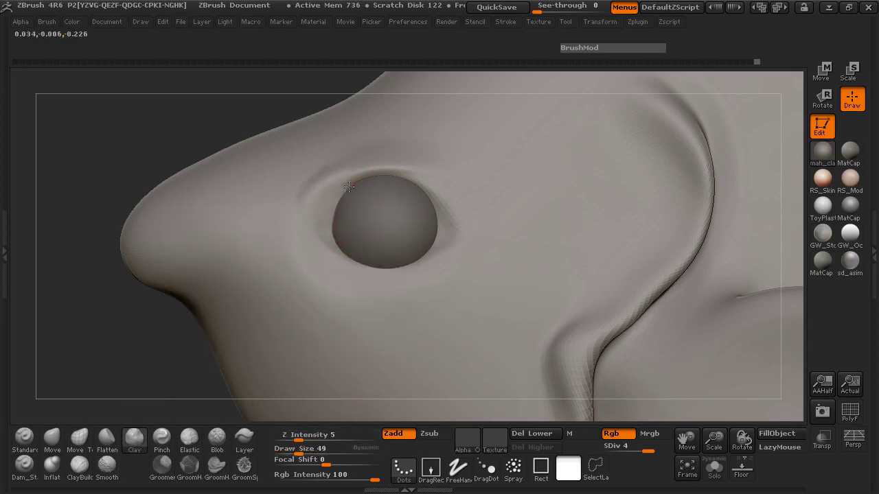
Add a finer upper eyelid fold over the eyeball with the Clay brush at Draw Size 30.
key(space)
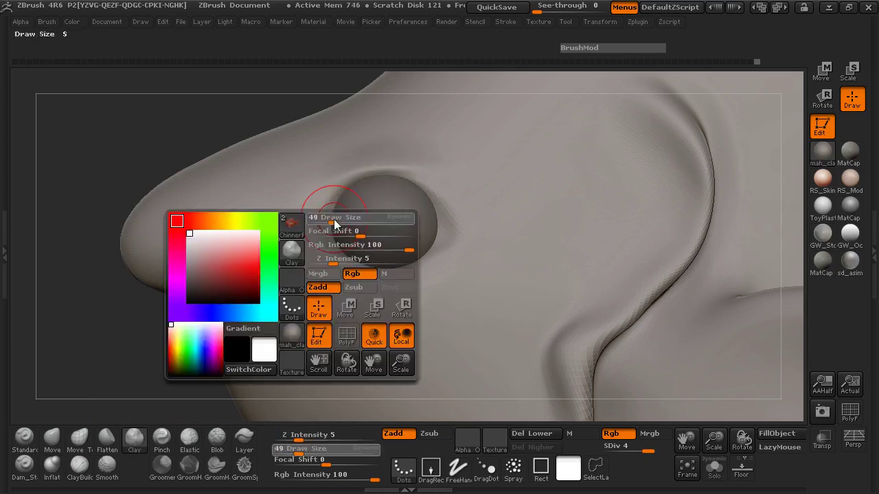
drag(320, 223, 323, 213)
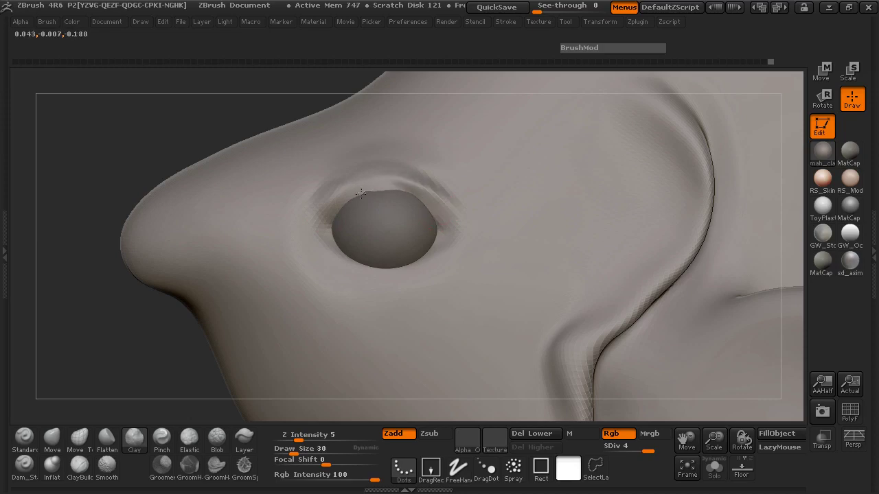
mouse_move(171, 138)
mouse_down()
mouse_move(151, 133)
mouse_move(311, 177)
mouse_up()
drag(584, 175, 488, 180)
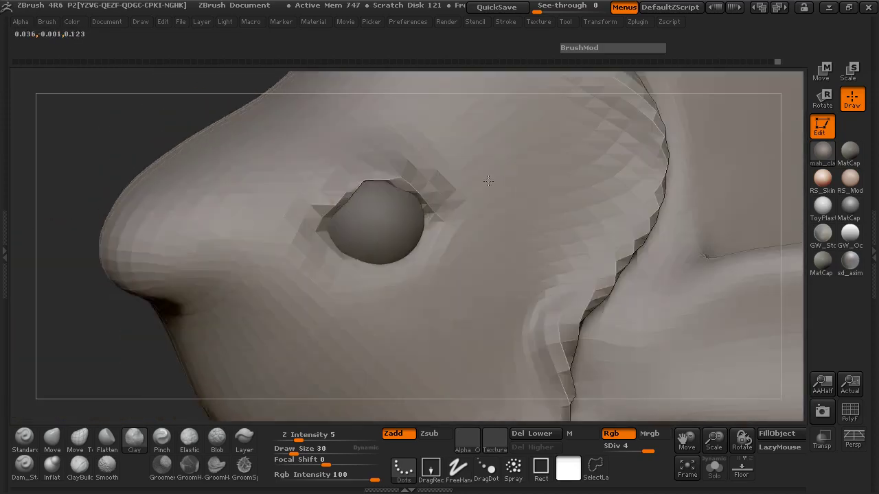
Smooth the upper eyelid and its crease around the eyeball at Draw Size 43.
key(space)
drag(384, 190, 389, 190)
key(shift)
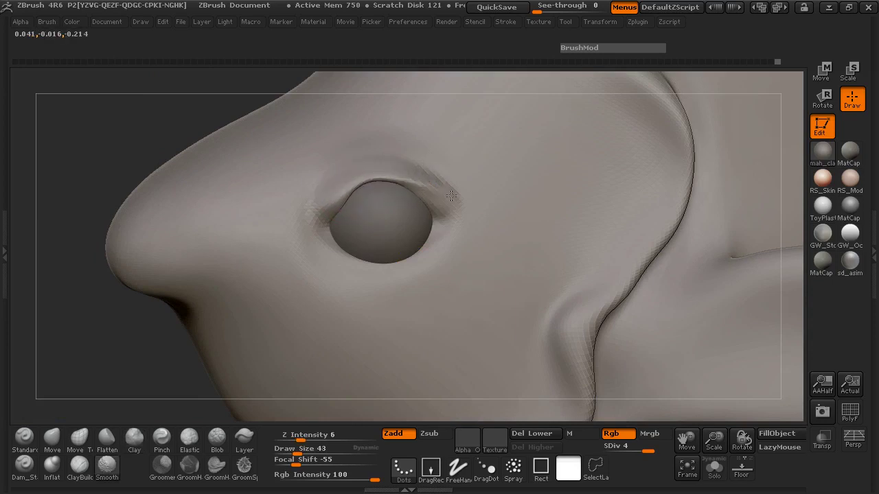
mouse_move(353, 188)
shift+mouse_down()
mouse_move(341, 197)
mouse_move(347, 185)
mouse_move(405, 186)
mouse_move(359, 188)
mouse_move(381, 167)
shift+mouse_up()
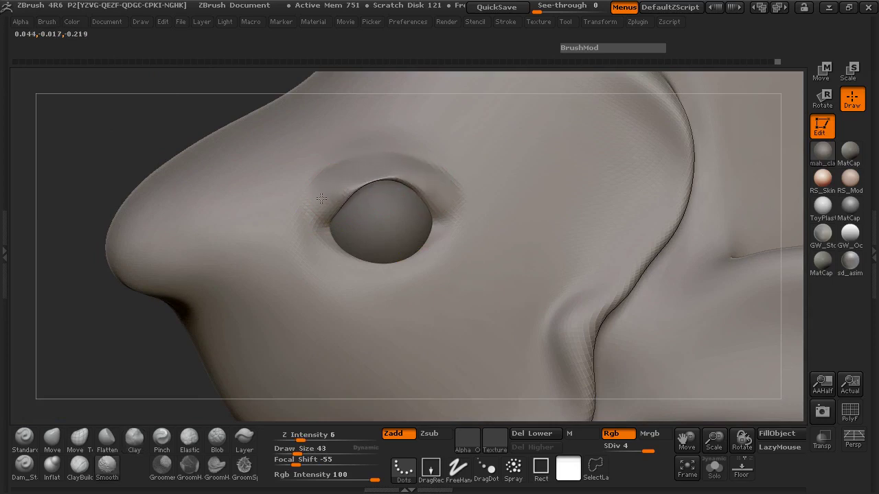
mouse_move(75, 130)
mouse_down()
mouse_move(87, 121)
mouse_move(137, 157)
mouse_move(87, 156)
mouse_move(103, 159)
mouse_up()
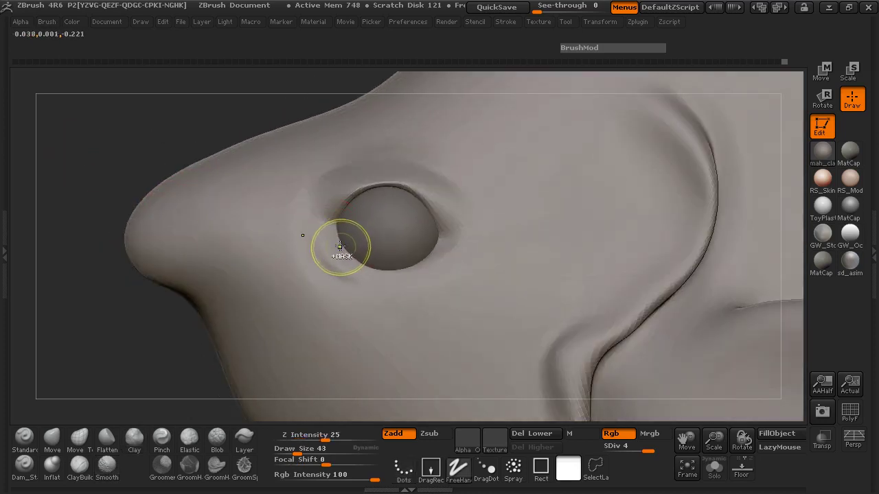
Build up the lower eyelid rim with the Clay brush at Draw Size 25, and smooth the rim at Draw Size 52.
key(space)
drag(336, 237, 333, 238)
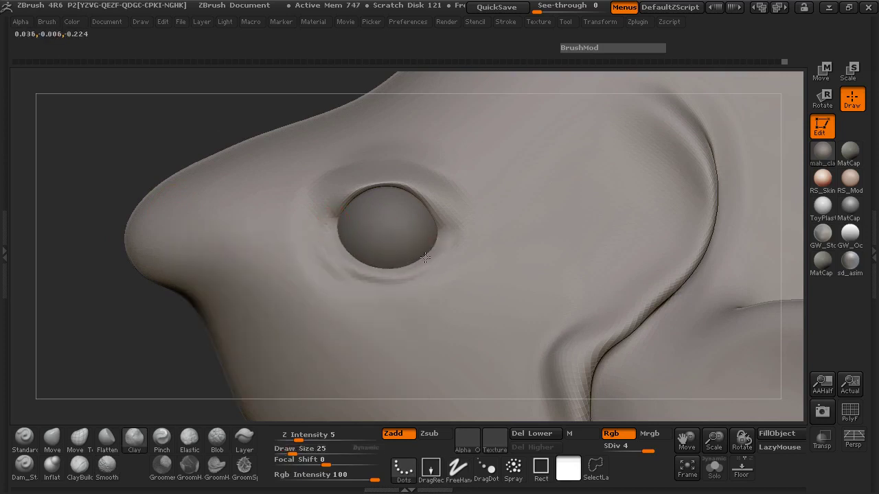
drag(32, 188, 183, 197)
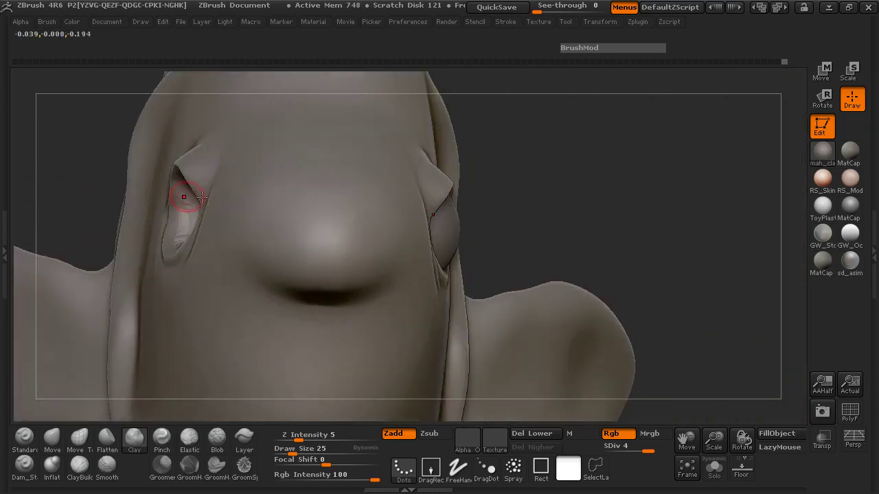
drag(601, 172, 271, 168)
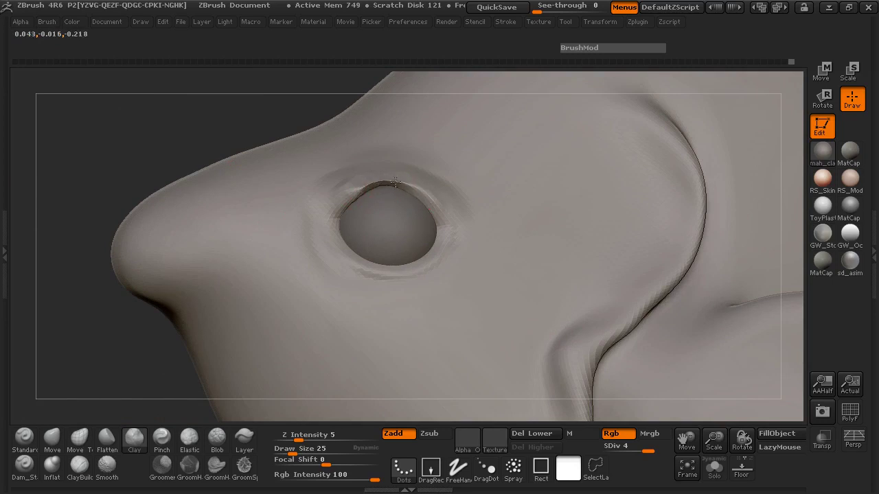
mouse_move(249, 141)
mouse_down()
mouse_move(292, 178)
mouse_move(351, 182)
mouse_up()
key(space)
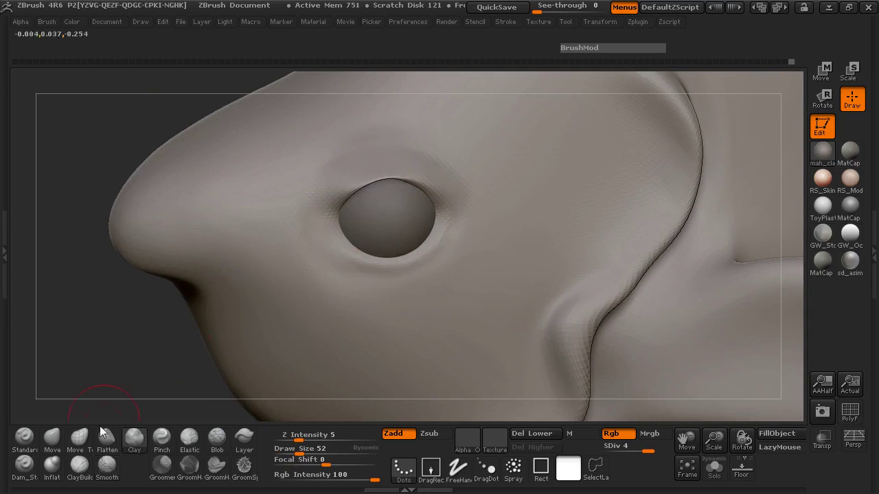
Raise a ridge along the upper eyelid with the Dam_Standard brush in Zadd mode after undoing a first stroke.
click(25, 469)
ctrl+right_drag(358, 192, 456, 186)
key(space)
drag(368, 182, 370, 182)
mouse_move(317, 206)
mouse_down()
mouse_move(340, 187)
mouse_move(369, 201)
mouse_up()
key(ctrl+z)
click(400, 436)
mouse_move(311, 204)
mouse_down()
mouse_move(342, 185)
mouse_move(420, 179)
mouse_move(469, 197)
mouse_move(416, 179)
mouse_move(480, 203)
mouse_move(399, 181)
mouse_move(323, 191)
mouse_up()
mouse_move(39, 100)
mouse_down()
mouse_move(66, 132)
mouse_move(254, 169)
mouse_up()
drag(690, 340, 512, 346)
Pull the upper eyelid back from the eyeball with the Move Topological brush at Draw Size 156.
click(81, 440)
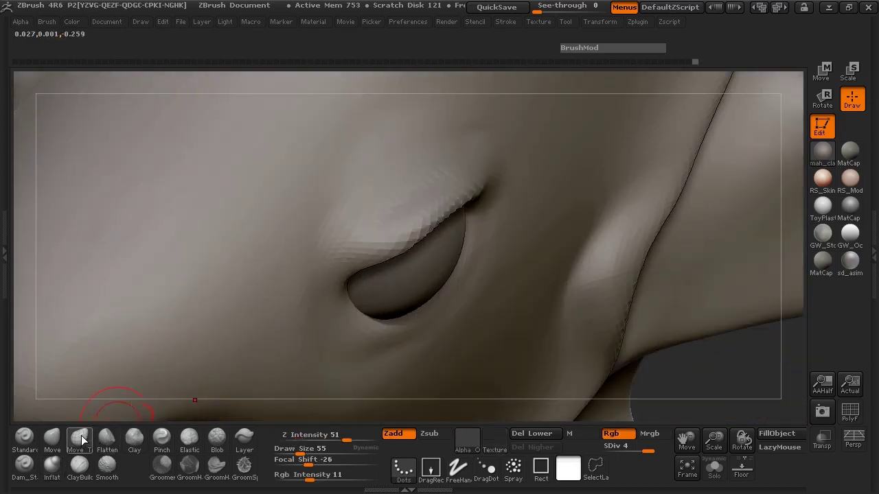
key(space)
drag(396, 214, 347, 190)
drag(433, 193, 405, 169)
drag(488, 169, 447, 166)
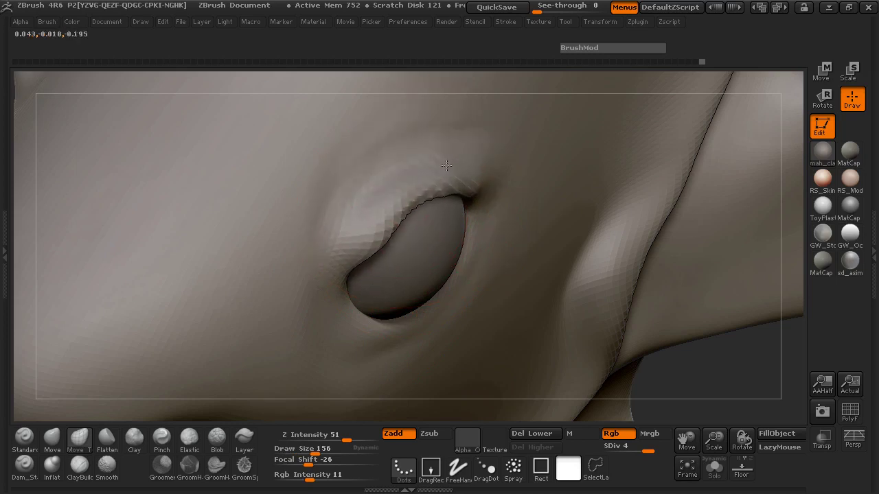
Refine the front corner and edge of the upper eyelid with Move Topological at Draw Size 88.
drag(377, 225, 357, 210)
drag(356, 241, 333, 233)
key(space)
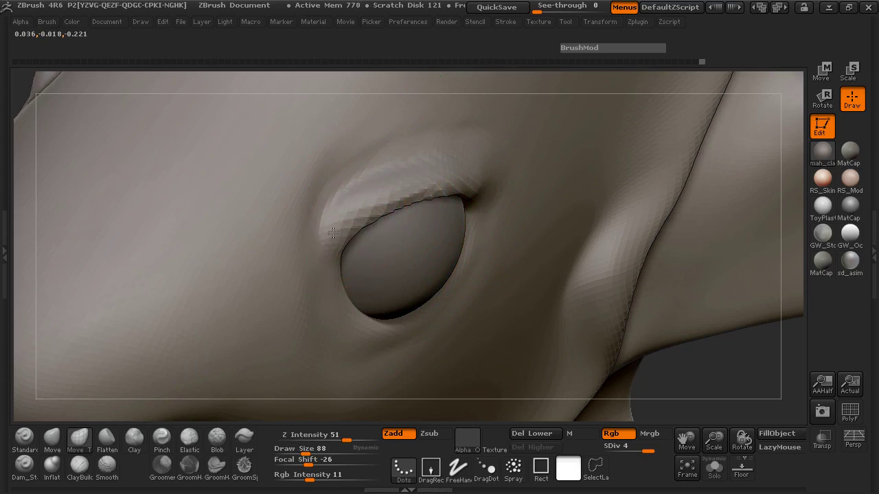
drag(395, 196, 444, 190)
drag(757, 380, 758, 302)
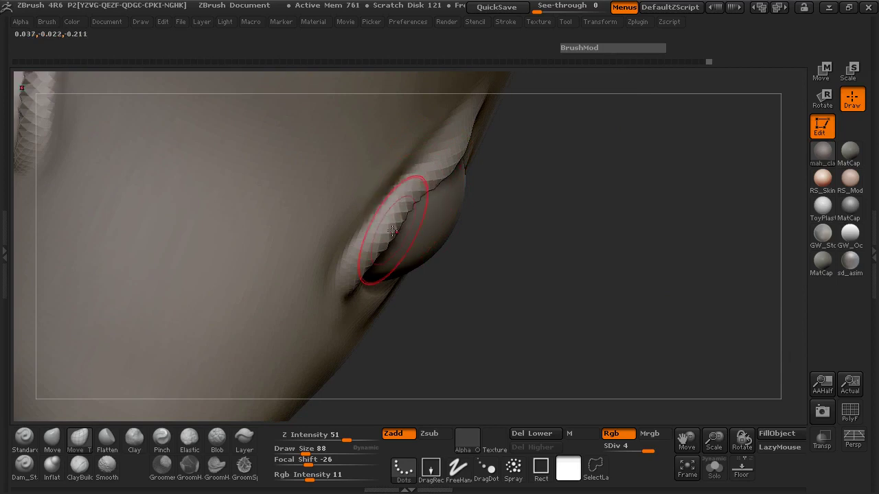
Adjust the upper eyelid's edge from several angles with the Move Topological brush at Draw Size 88 so it hugs the eyeball.
drag(483, 300, 461, 241)
drag(53, 176, 91, 155)
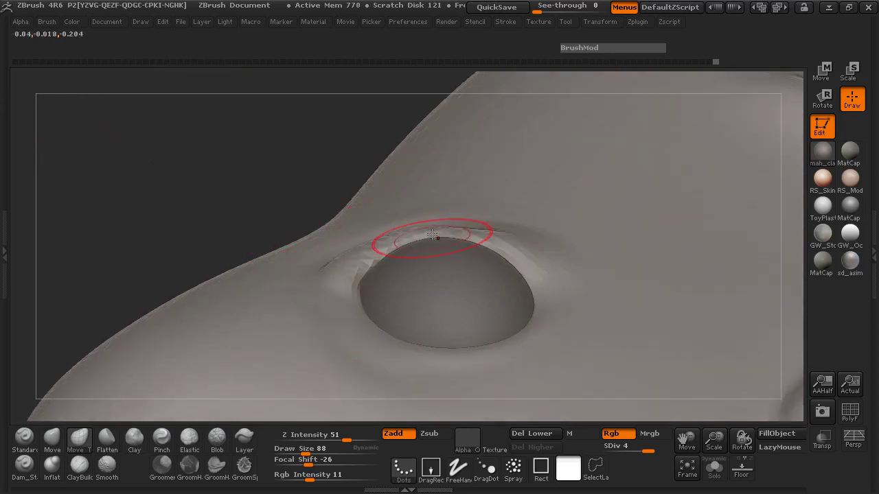
drag(480, 246, 500, 245)
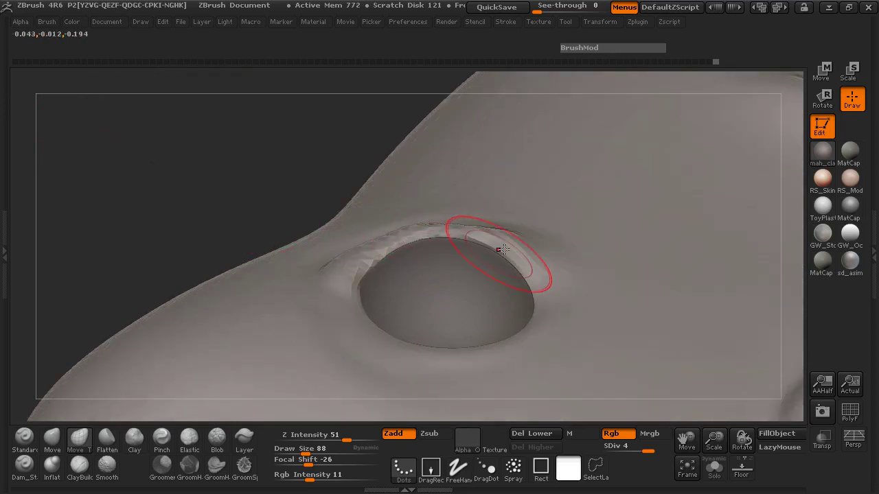
drag(369, 265, 357, 262)
drag(122, 137, 220, 165)
drag(562, 329, 559, 347)
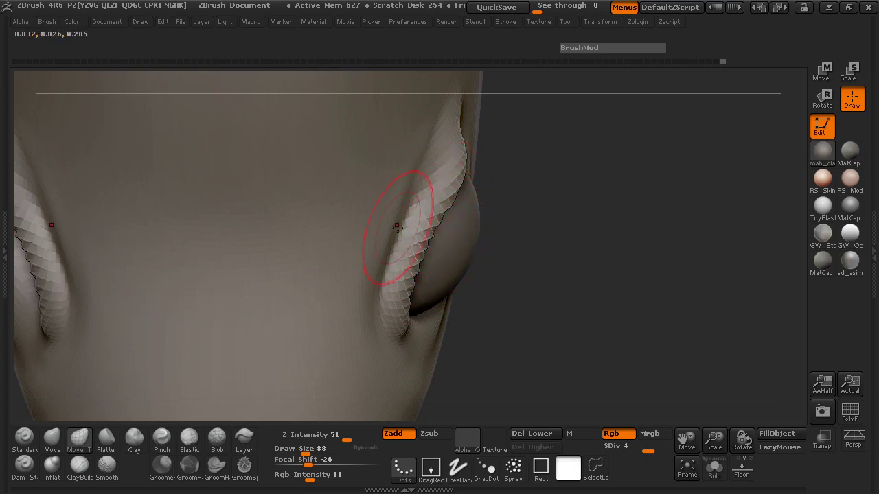
mouse_move(565, 265)
mouse_down()
mouse_move(618, 245)
mouse_move(490, 212)
mouse_up()
drag(542, 192, 671, 226)
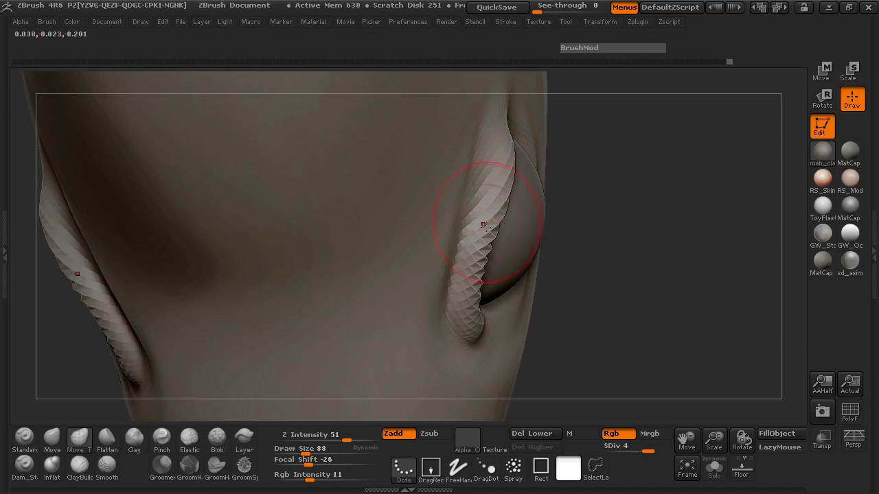
drag(481, 268, 486, 271)
Reshape the front and arch of the upper eyelid with the Move Topological brush at Draw Size 135.
drag(547, 284, 274, 284)
mouse_move(196, 284)
mouse_down()
mouse_move(283, 118)
mouse_move(533, 176)
mouse_move(228, 153)
mouse_move(244, 249)
mouse_up()
mouse_move(139, 198)
alt+mouse_down()
mouse_move(170, 114)
mouse_move(132, 121)
alt+mouse_up()
key(space)
drag(415, 213, 422, 215)
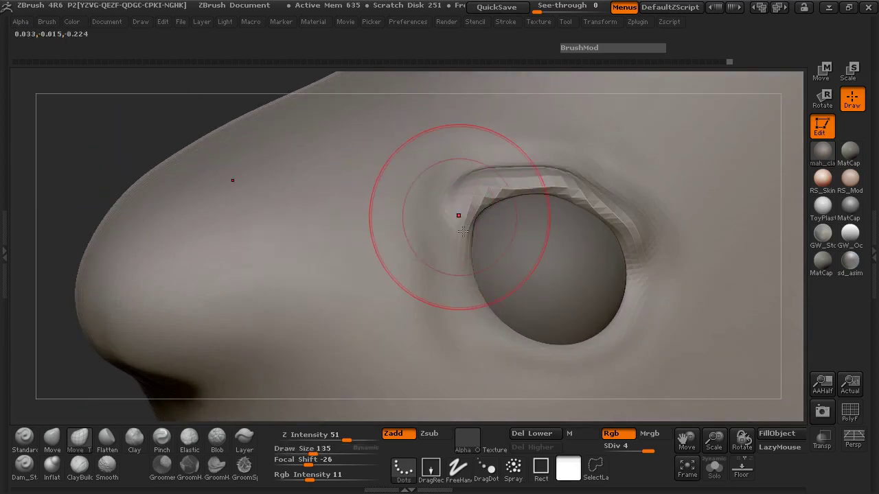
drag(176, 124, 117, 128)
drag(576, 204, 579, 207)
mouse_move(646, 219)
mouse_down()
mouse_move(551, 198)
mouse_move(511, 201)
mouse_move(521, 217)
mouse_up()
Round the upper eyelid's edge over the eyeball with the Move Topological brush at Draw Size 115.
key(space)
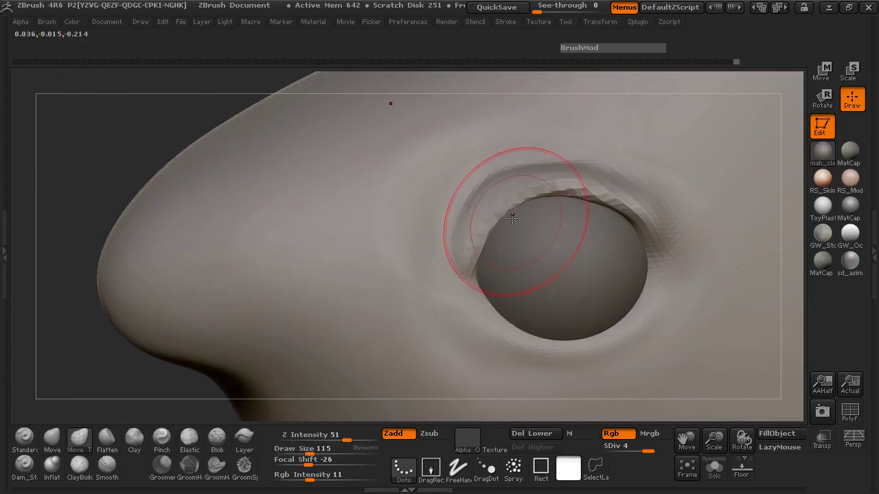
mouse_move(636, 211)
mouse_down()
mouse_move(632, 218)
mouse_move(656, 242)
mouse_move(608, 199)
mouse_move(550, 189)
mouse_up()
drag(520, 202, 500, 214)
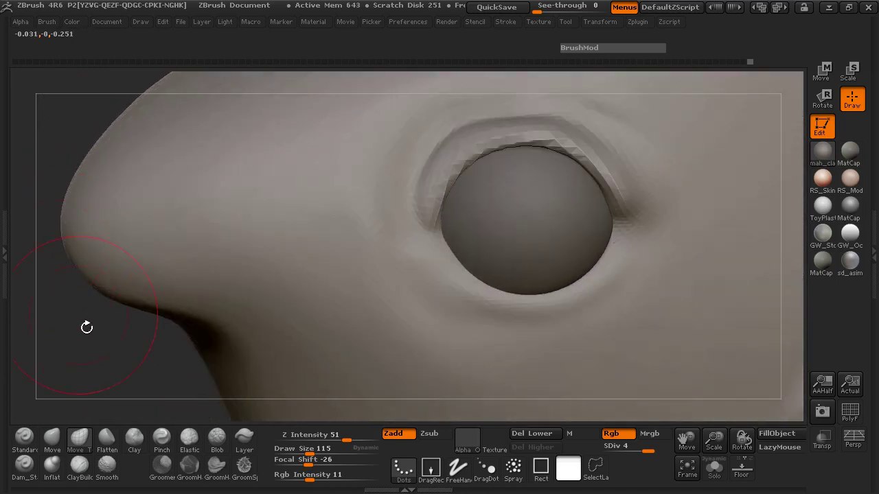
Tighten the upper eyelid rim with the Pinch brush at Z Intensity 6 and Draw Size 115.
click(161, 439)
drag(307, 438, 300, 438)
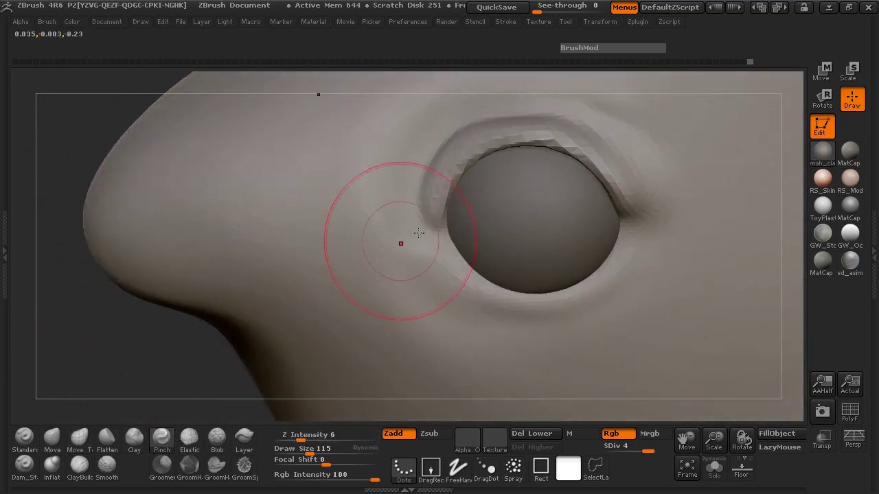
drag(541, 153, 614, 188)
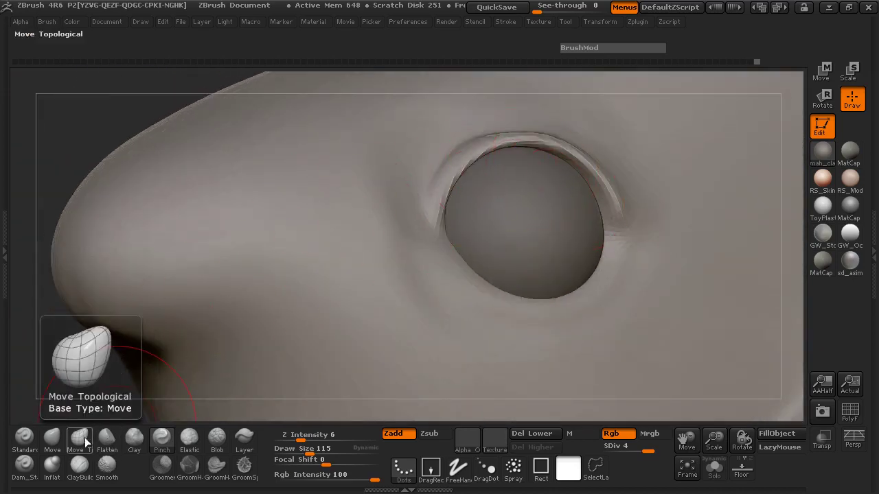
Pull the pinched upper eyelid rim down around the eyeball with the Move Topological brush at Draw Size 115.
click(79, 437)
drag(585, 174, 596, 209)
drag(516, 152, 458, 182)
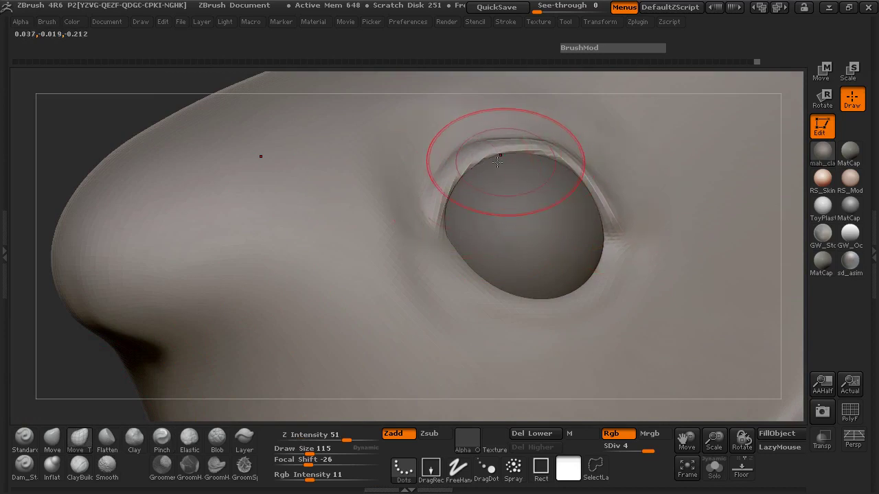
Fit the upper eyelid's edge against the eyeball in a front-on view with Move Topological at Draw Size 93.
mouse_move(110, 104)
mouse_down()
mouse_move(85, 103)
mouse_move(87, 160)
mouse_move(108, 186)
mouse_move(180, 229)
mouse_up()
key(space)
drag(458, 232, 454, 231)
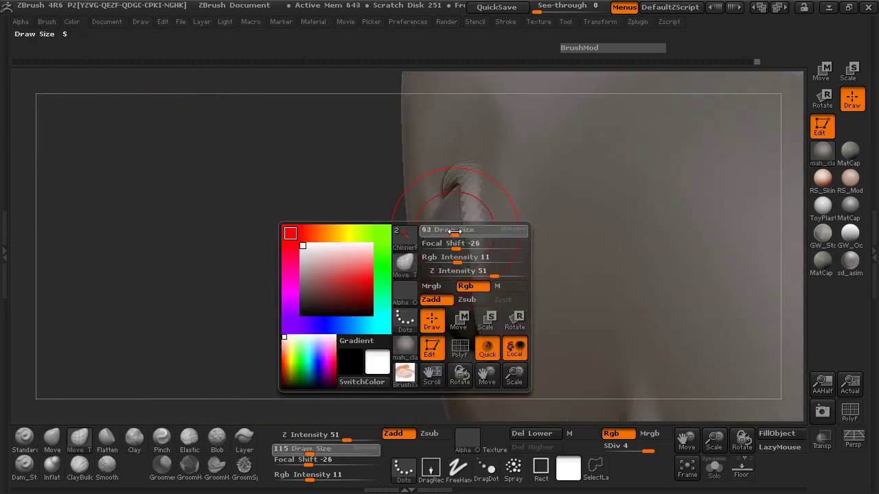
drag(459, 223, 461, 252)
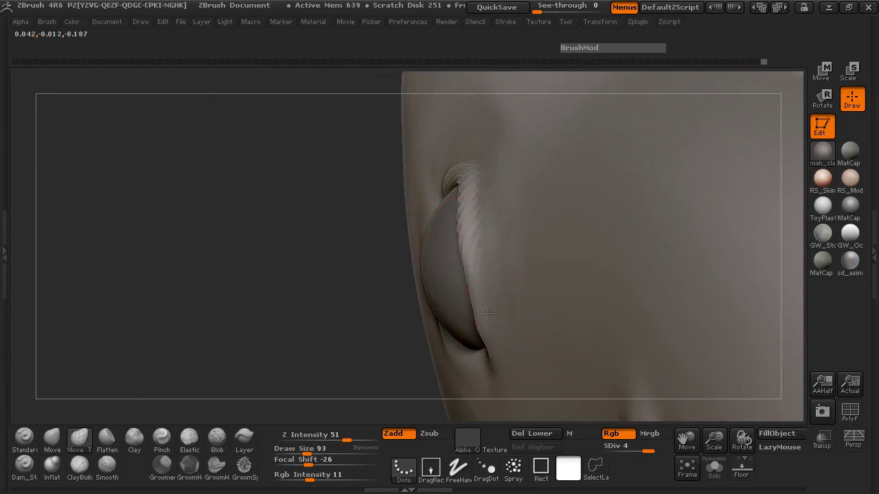
Make the PM3D_Sphere3D eyeball the active subtool.
drag(255, 301, 439, 276)
mouse_move(716, 198)
mouse_down()
mouse_move(693, 287)
mouse_move(681, 285)
mouse_move(703, 205)
mouse_up()
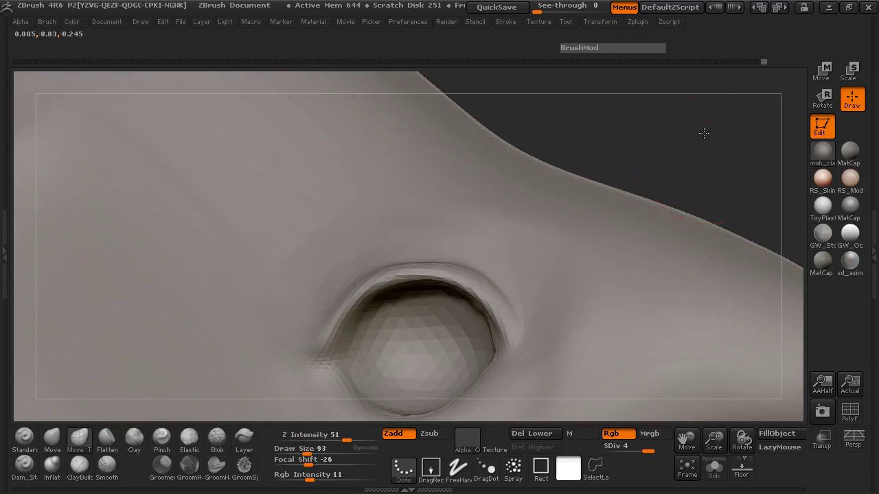
alt+drag(706, 149, 696, 69)
drag(728, 137, 694, 156)
click(5, 225)
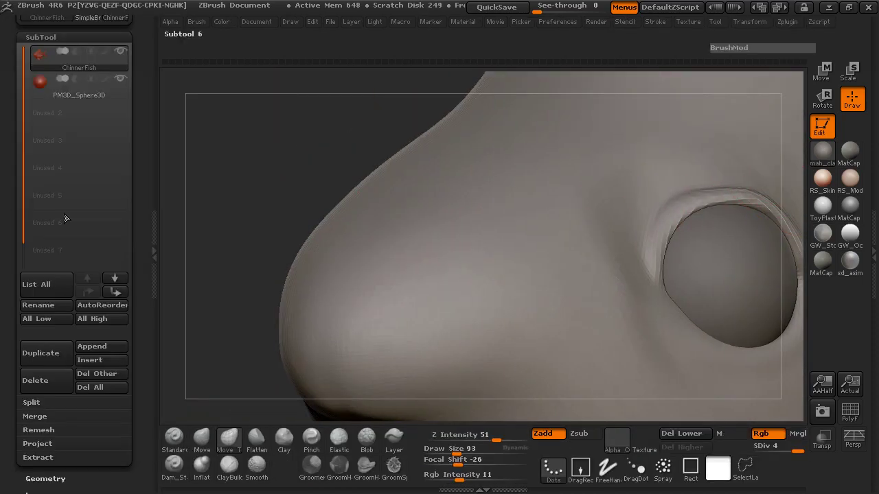
click(37, 88)
scroll(83, 137, up, 5)
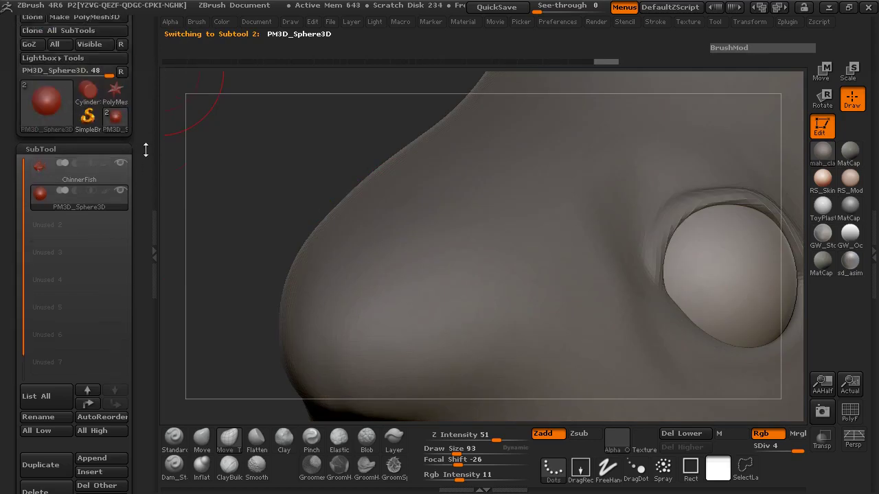
Mirror the eyeball across the X axis with SubTool Master, merging the copy into one SubTool.
click(34, 89)
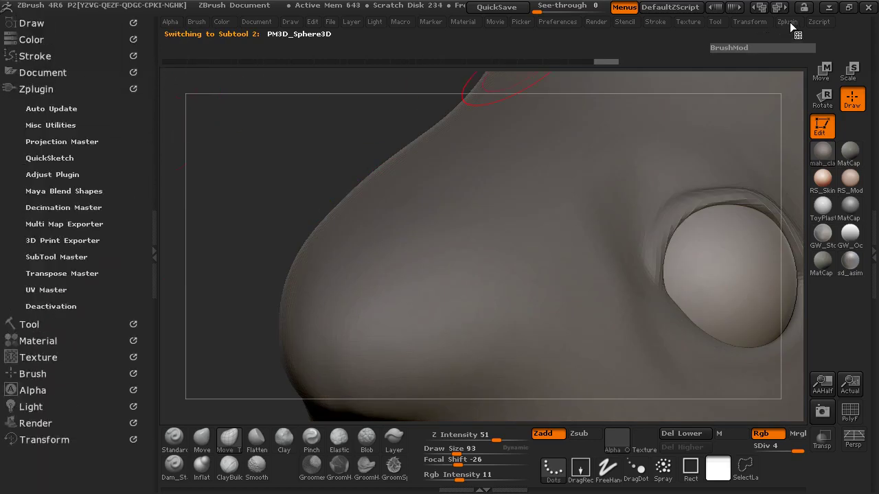
click(57, 256)
click(57, 283)
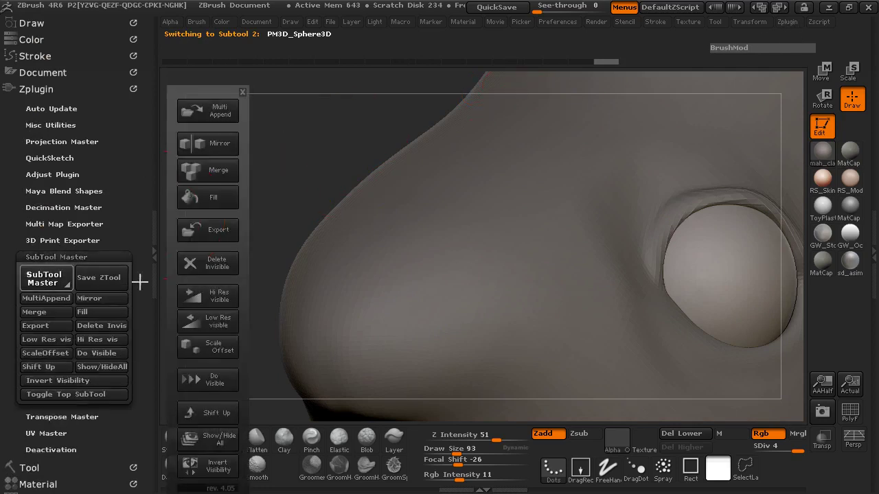
click(227, 147)
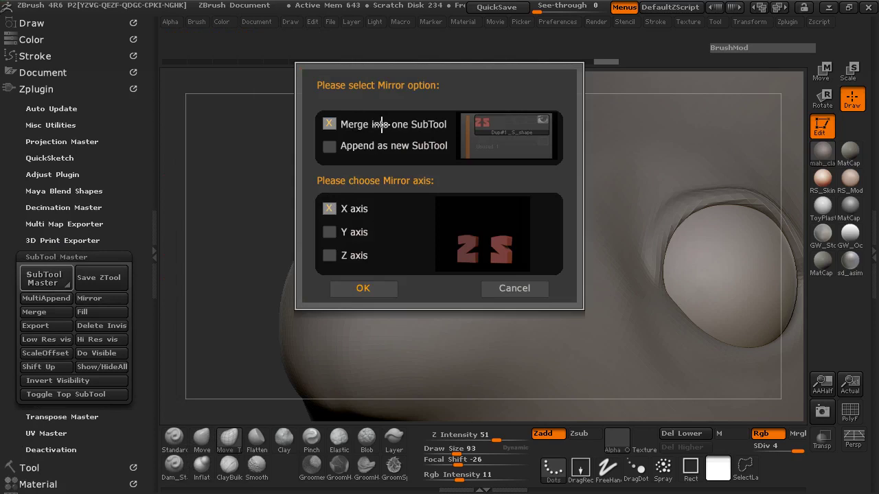
click(363, 289)
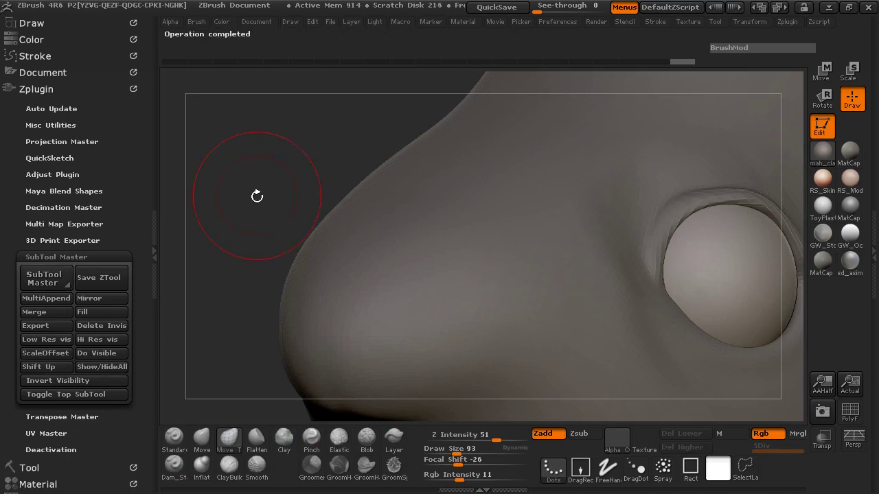
mouse_move(253, 200)
mouse_down()
mouse_move(226, 203)
mouse_move(284, 199)
mouse_move(237, 195)
mouse_up()
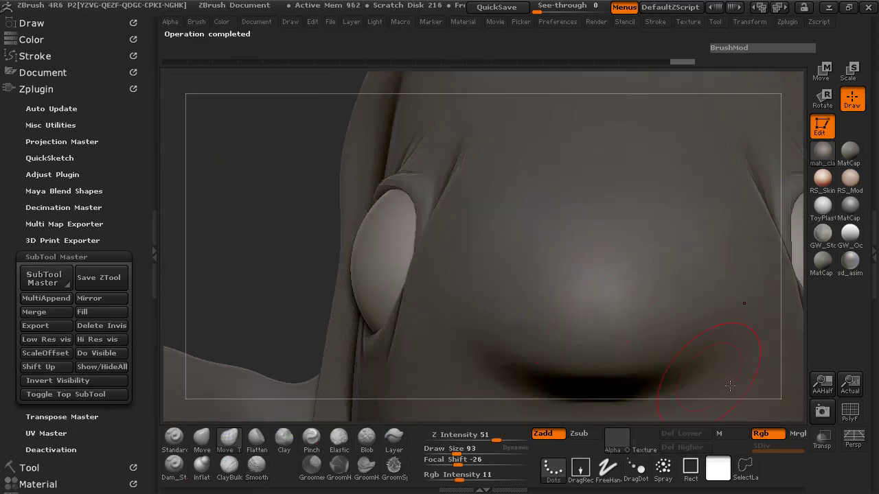
Make the ChinnerFish body the active subtool again.
click(844, 416)
click(846, 414)
click(41, 89)
click(34, 104)
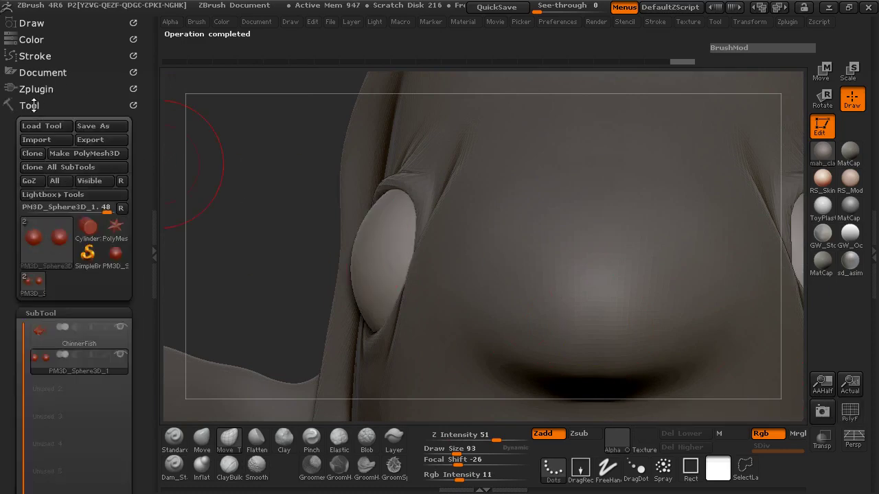
drag(53, 112, 106, 259)
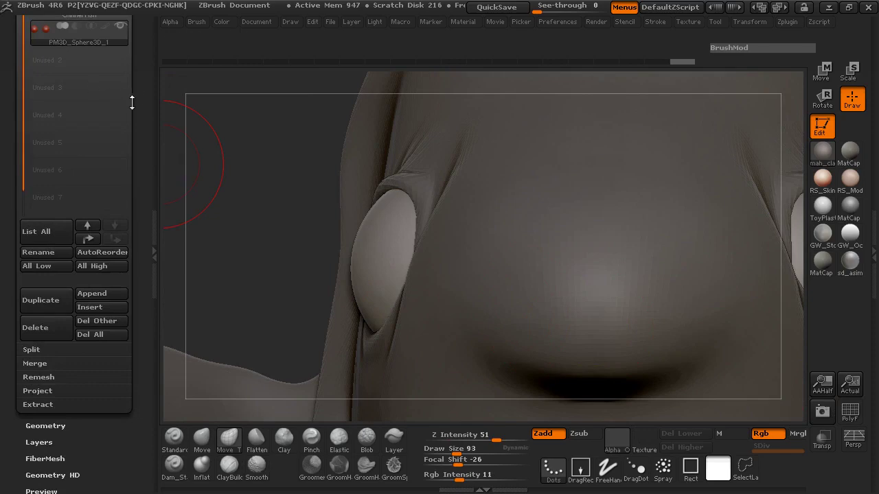
drag(129, 103, 138, 159)
click(39, 101)
click(154, 222)
Even out the upper eyelid rim from front to back with the Move Topological brush at Draw Size 80.
mouse_move(173, 189)
mouse_down()
mouse_move(101, 195)
mouse_move(96, 187)
mouse_up()
drag(76, 123, 71, 129)
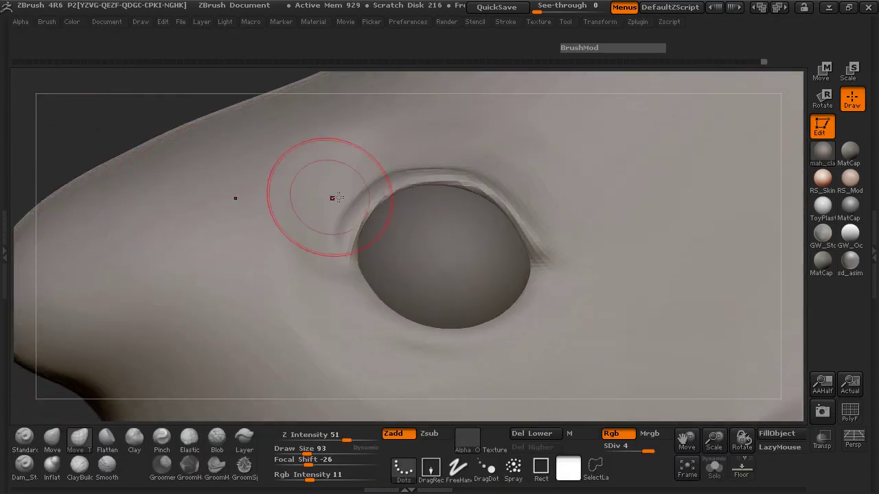
key(space)
drag(355, 199, 363, 217)
mouse_move(410, 185)
mouse_down()
mouse_move(491, 194)
mouse_move(470, 189)
mouse_up()
drag(514, 209, 519, 216)
mouse_move(116, 82)
mouse_down()
mouse_move(394, 150)
mouse_move(483, 216)
mouse_up()
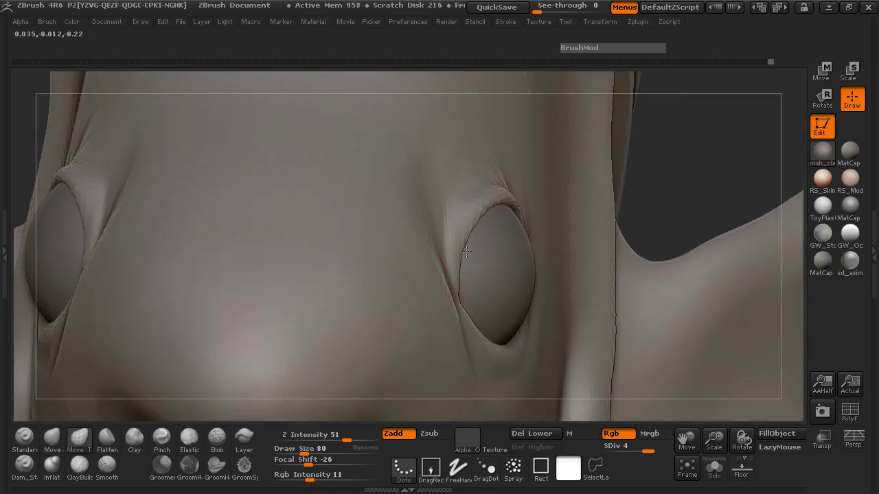
Shape the front corner of the eyelids around the eyeball with the Move Topological brush at Draw Size 106.
drag(712, 179, 597, 189)
key(space)
drag(450, 291, 455, 292)
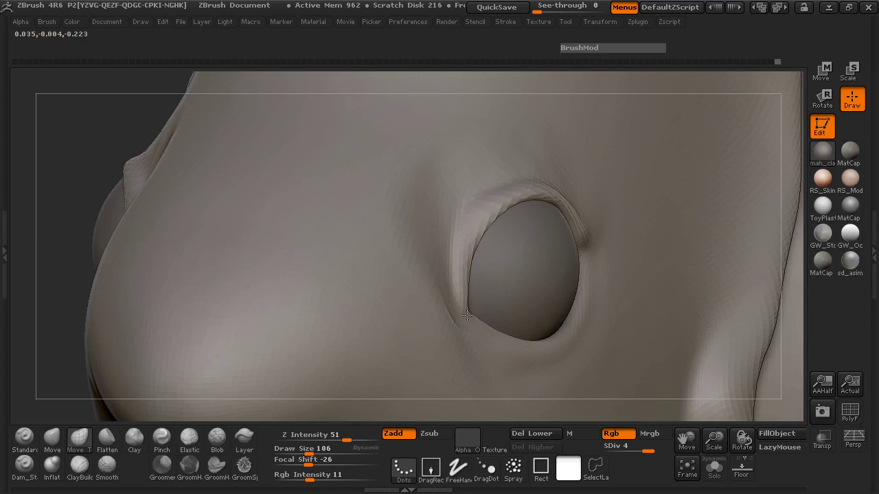
drag(67, 121, 275, 196)
drag(656, 288, 678, 306)
drag(728, 233, 583, 230)
drag(487, 308, 500, 298)
mouse_move(138, 199)
mouse_down()
mouse_move(237, 206)
mouse_move(343, 254)
mouse_up()
mouse_move(746, 346)
mouse_down()
mouse_move(740, 301)
mouse_move(687, 295)
mouse_move(591, 246)
mouse_move(580, 228)
mouse_move(630, 247)
mouse_move(669, 292)
mouse_move(679, 329)
mouse_up()
Refine the upper eyelid's front curve and rim with the Move Topological brush at Draw Size 88.
key(space)
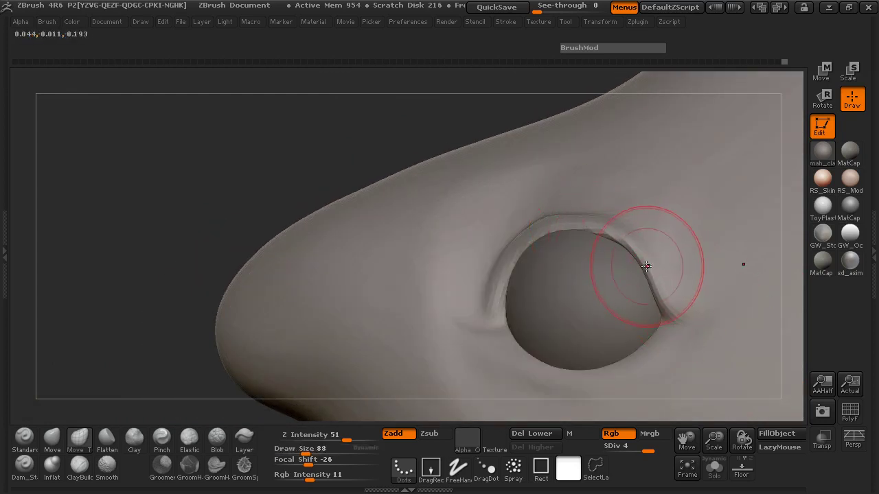
drag(544, 233, 542, 234)
drag(524, 235, 522, 237)
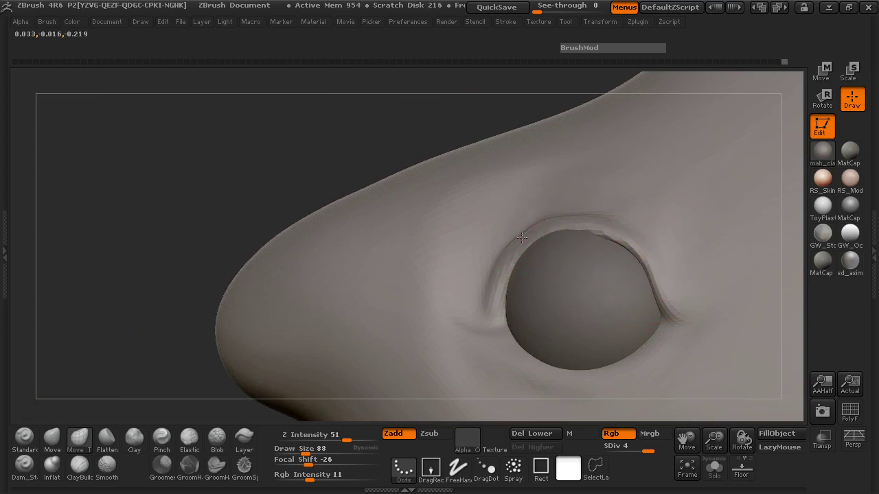
mouse_move(171, 128)
mouse_down()
mouse_move(186, 261)
mouse_move(506, 232)
mouse_move(527, 244)
mouse_move(573, 245)
mouse_up()
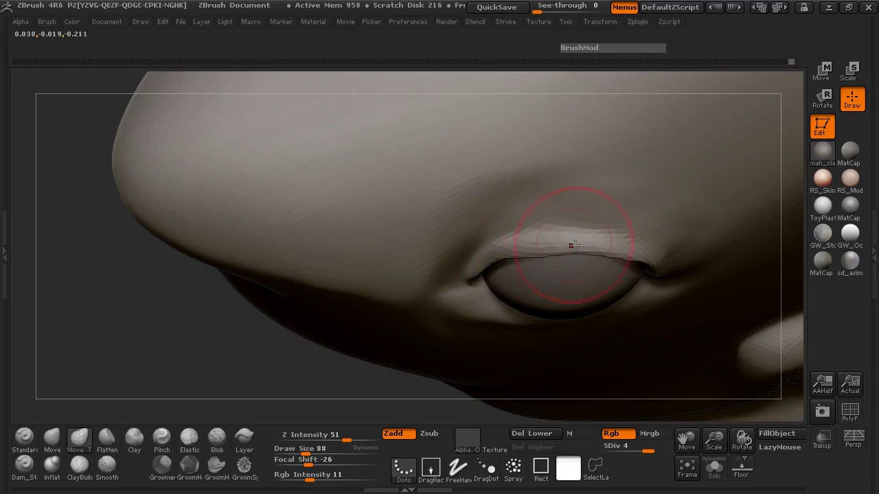
drag(101, 324, 124, 125)
drag(493, 110, 548, 181)
drag(237, 149, 292, 155)
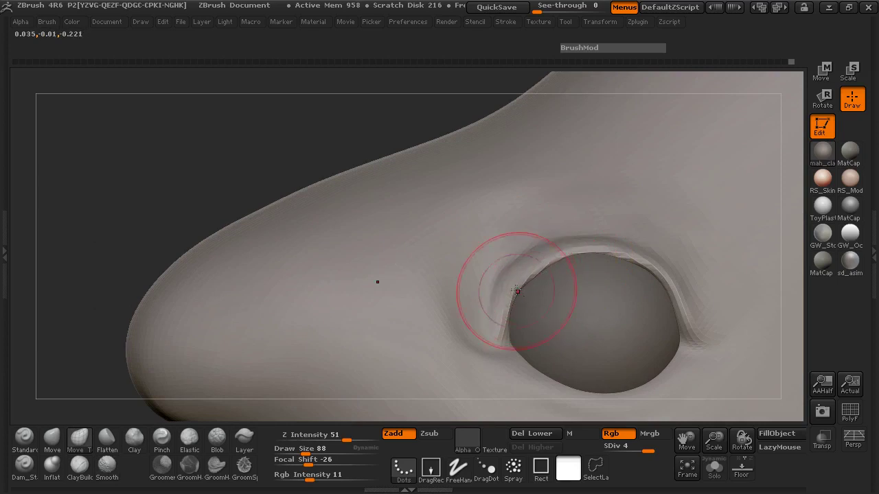
Smooth the upper eyelid rim from the front corner over the eyeball after undoing a first smoothing stroke.
key(shift)
shift+drag(635, 274, 649, 271)
key(ctrl+z)
key(shift)
click(292, 437)
shift+drag(511, 303, 596, 251)
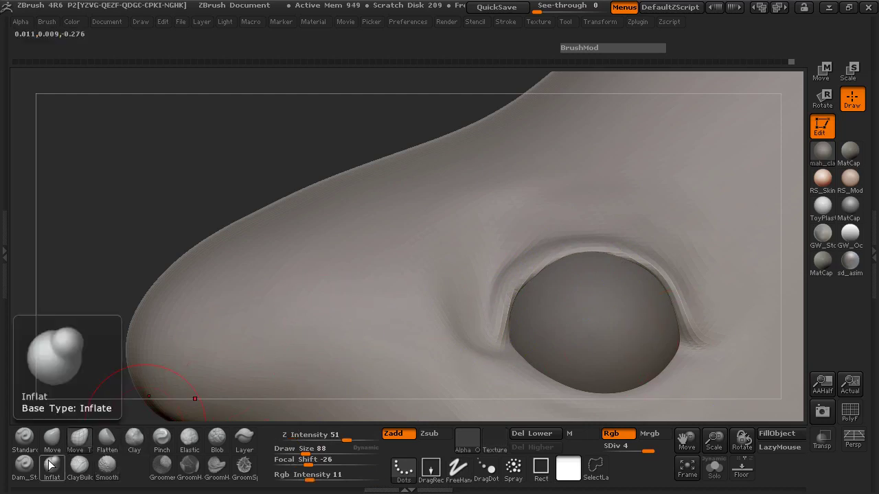
Raise a lower eyelid ridge with the Standard brush at Draw Size 40, Z Intensity 4 and LazyMouse off, after undoing a first stroke.
click(16, 438)
alt+drag(182, 154, 122, 107)
key(space)
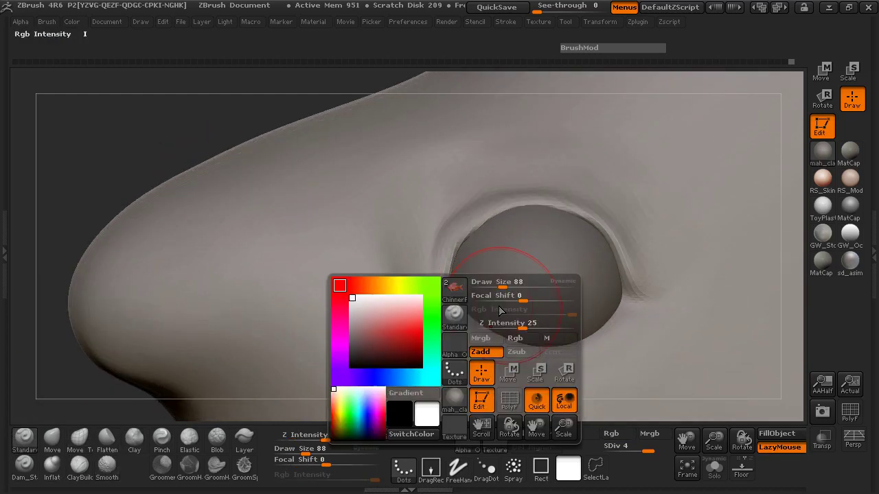
mouse_move(506, 282)
mouse_down()
mouse_move(491, 283)
mouse_move(490, 336)
mouse_up()
key(ctrl+z)
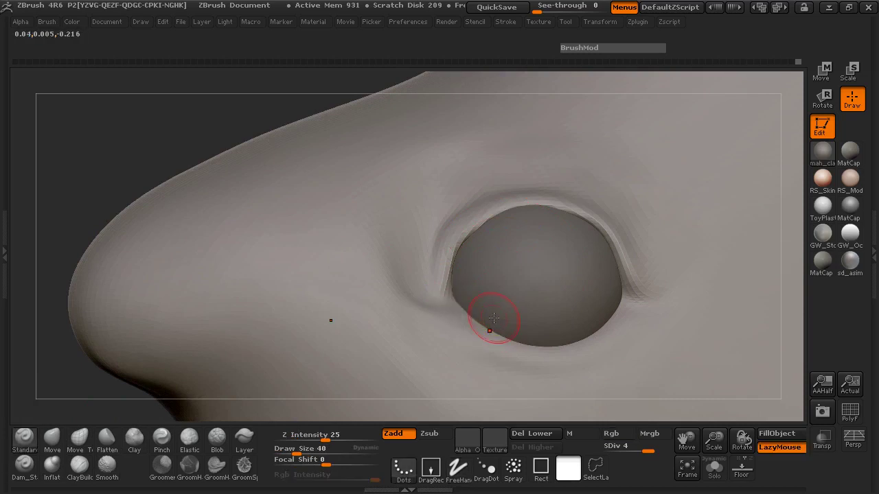
click(780, 447)
drag(324, 435, 313, 435)
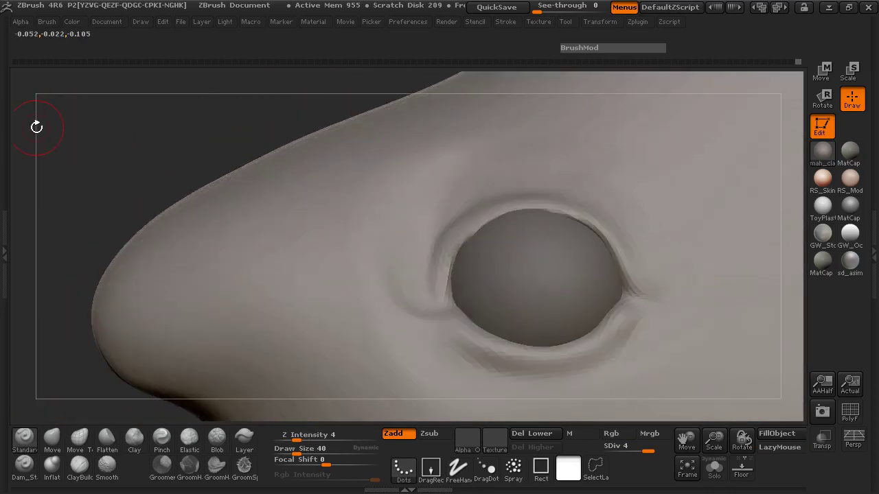
drag(37, 124, 55, 168)
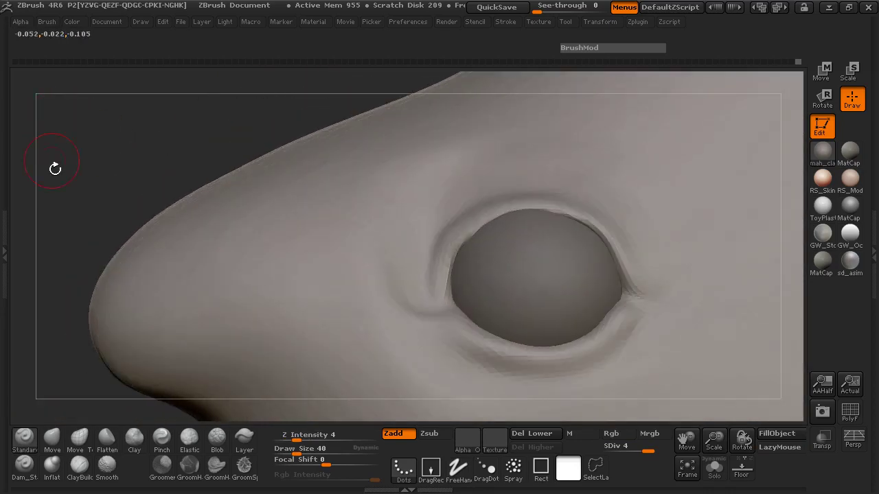
Build up the lower eyelid below the eyeball with the Clay brush at Draw Size 65, smoothing it at Z Intensity 2.
click(132, 447)
key(space)
mouse_move(473, 323)
mouse_down()
mouse_move(537, 339)
mouse_move(593, 325)
mouse_move(526, 327)
mouse_move(598, 323)
mouse_move(467, 321)
mouse_move(565, 326)
mouse_move(616, 311)
mouse_move(456, 325)
mouse_up()
shift+drag(495, 354, 619, 354)
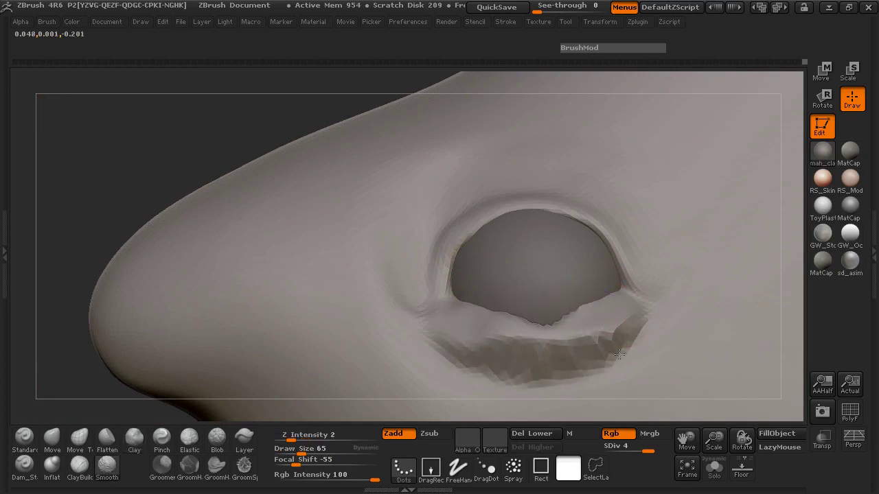
mouse_move(464, 322)
mouse_down()
mouse_move(588, 324)
mouse_move(530, 318)
mouse_up()
drag(99, 175, 89, 129)
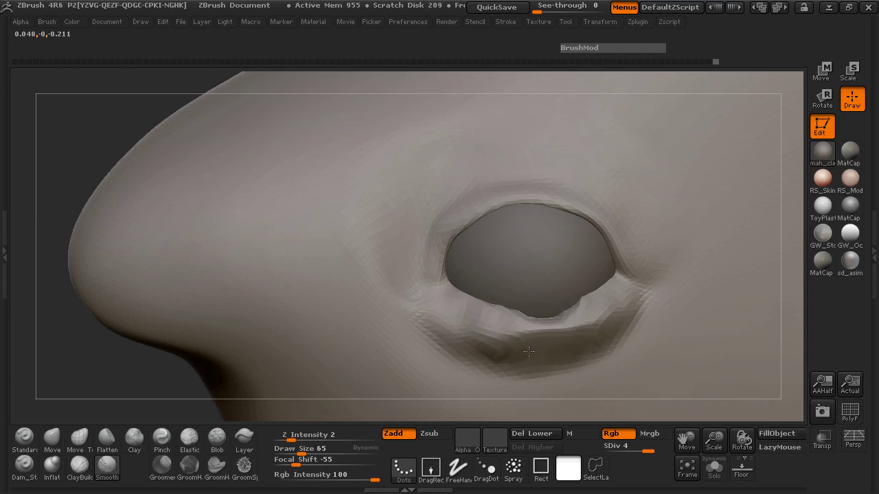
Pinch the lower eyelid rim at Z Intensity 19, and smooth the whole lower lid with the Smooth brush at Z Intensity 8.
click(161, 440)
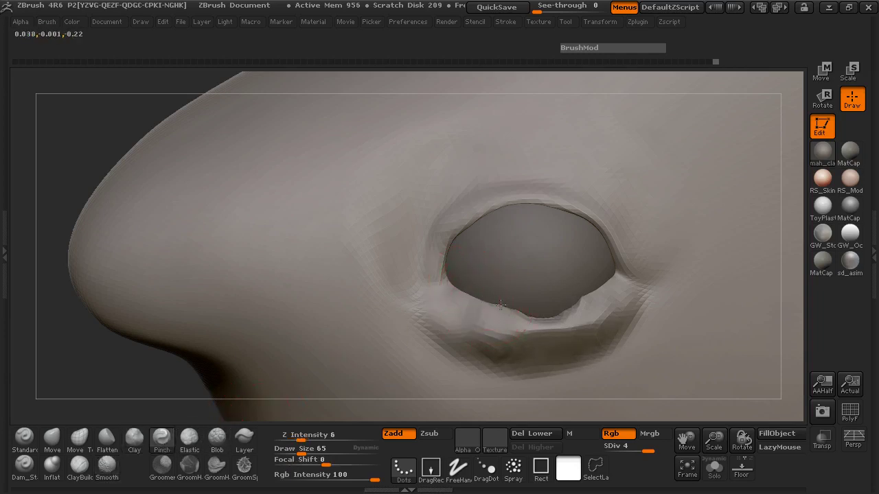
click(312, 434)
text(19)
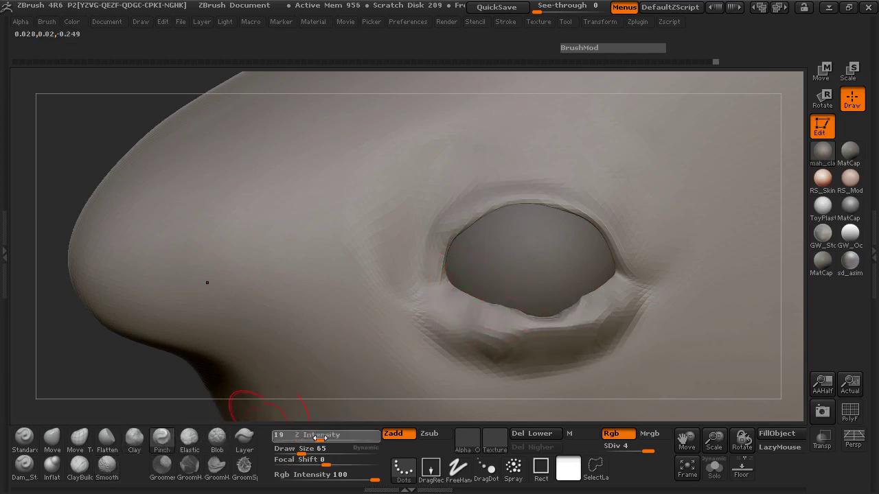
mouse_move(486, 288)
shift+mouse_down()
mouse_move(484, 323)
mouse_move(522, 330)
mouse_move(587, 323)
mouse_move(532, 333)
shift+mouse_up()
shift+drag(457, 342, 439, 350)
shift+drag(291, 439, 305, 439)
shift+drag(489, 371, 426, 342)
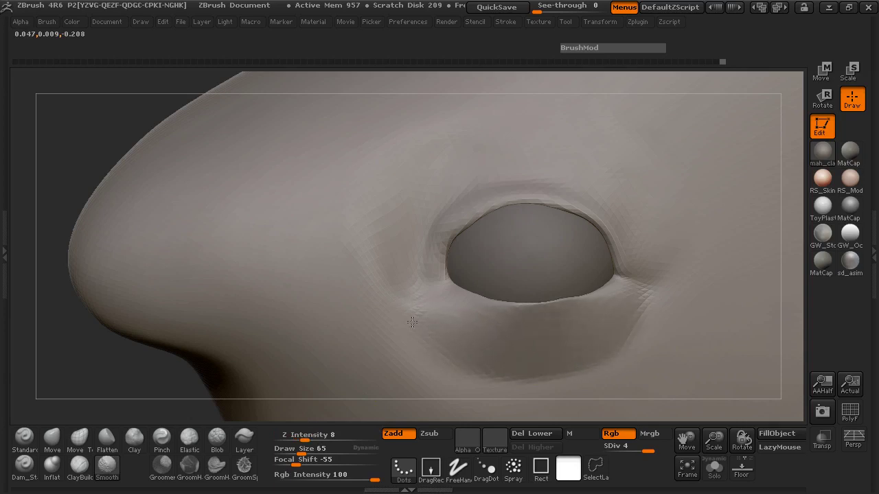
shift+drag(76, 377, 226, 364)
Adjust the lower eyelid's edge in side view with the Move Topological brush at Draw Size 69 and Z Intensity 10.
drag(697, 249, 508, 307)
mouse_move(112, 107)
mouse_down()
mouse_move(90, 110)
mouse_move(115, 133)
mouse_move(180, 148)
mouse_up()
click(88, 438)
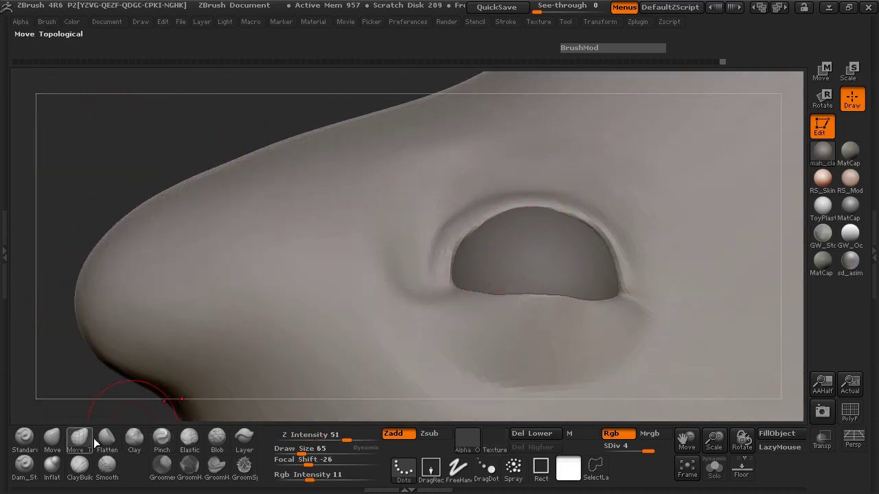
key(space)
click(500, 321)
click(497, 287)
mouse_move(497, 286)
mouse_down()
mouse_move(481, 310)
mouse_move(517, 312)
mouse_up()
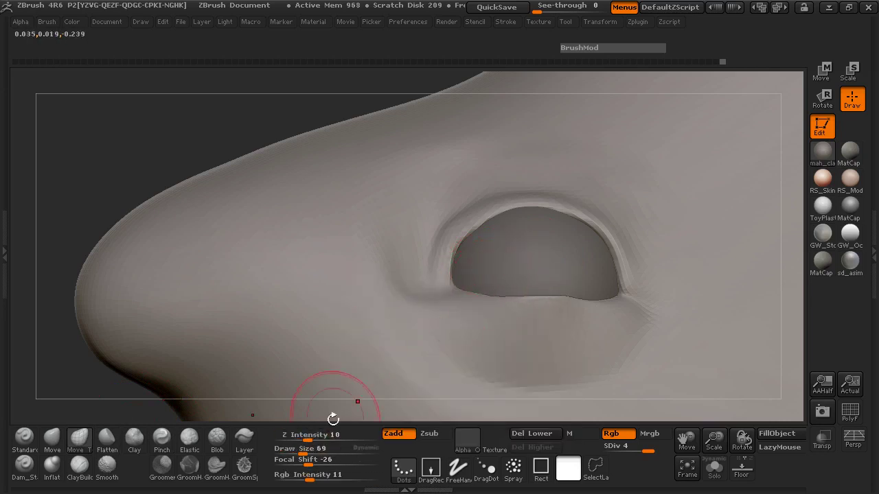
Pull the lower eyelid edge down into an even curve with Move Topological at Z Intensity 27, Draw Size 58 and Focal Shift 52.
drag(305, 437, 328, 437)
key(space)
drag(509, 302, 511, 302)
mouse_move(507, 284)
mouse_down()
mouse_move(518, 310)
mouse_move(513, 329)
mouse_move(563, 324)
mouse_move(471, 312)
mouse_up()
drag(544, 312, 557, 329)
drag(503, 320, 496, 329)
key(space)
click(485, 312)
mouse_move(486, 295)
mouse_down()
mouse_move(477, 292)
mouse_move(528, 295)
mouse_up()
drag(484, 283, 474, 285)
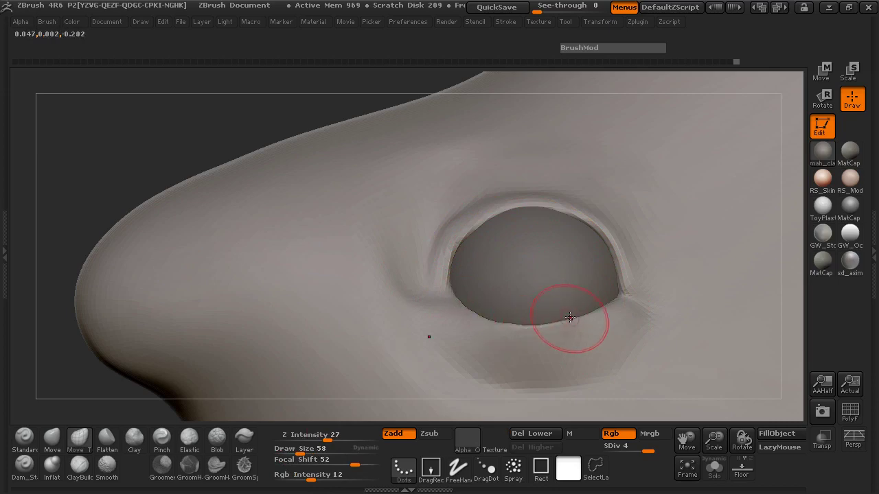
Fit the lower eyelid against the eyeball from the front with Move Topological at Draw Size 125 and Focal Shift -23.
drag(133, 121, 346, 180)
mouse_move(741, 223)
mouse_down()
mouse_move(697, 293)
mouse_move(591, 338)
mouse_up()
alt+drag(760, 229, 739, 259)
key(space)
click(507, 294)
drag(513, 294, 512, 295)
drag(515, 282, 456, 265)
drag(458, 304, 449, 301)
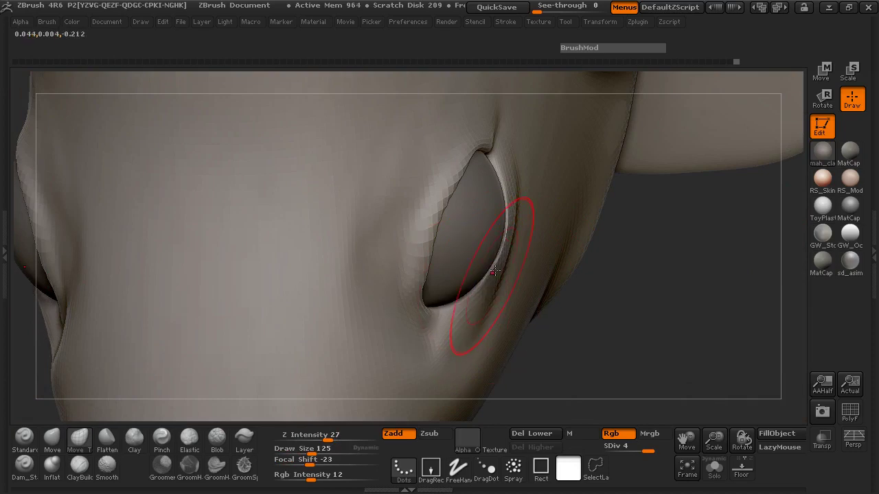
mouse_move(631, 304)
mouse_down()
mouse_move(684, 320)
mouse_move(714, 151)
mouse_move(612, 175)
mouse_up()
mouse_move(122, 231)
mouse_down()
mouse_move(132, 247)
mouse_move(207, 251)
mouse_move(206, 240)
mouse_move(392, 238)
mouse_up()
mouse_move(655, 217)
mouse_down()
mouse_move(612, 288)
mouse_move(584, 296)
mouse_up()
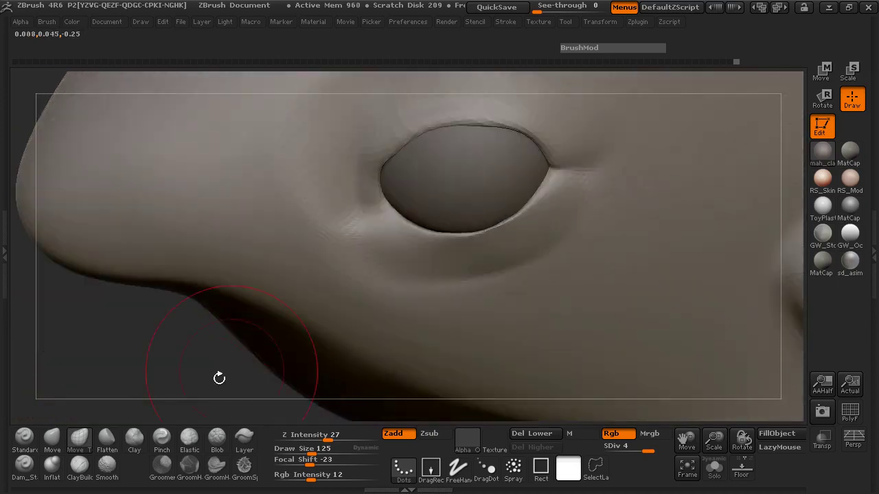
click(79, 464)
key(space)
drag(411, 203, 403, 204)
drag(156, 314, 141, 327)
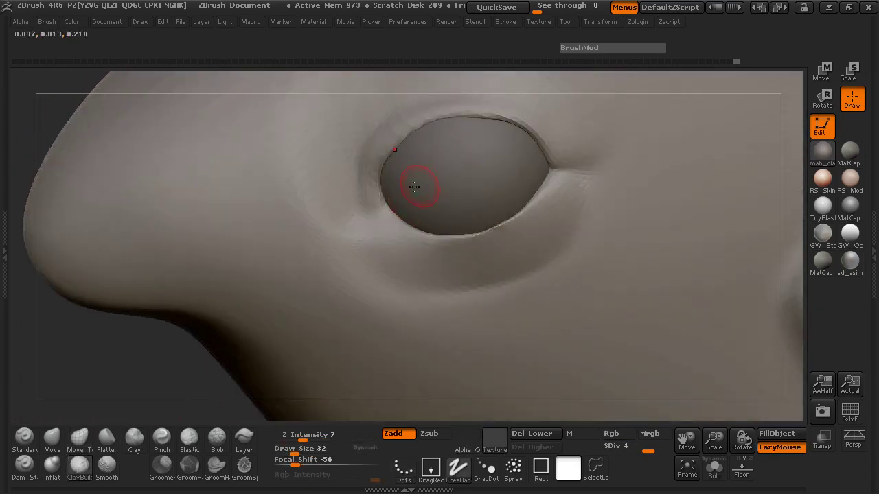
mouse_move(512, 215)
mouse_down()
mouse_move(559, 168)
mouse_move(511, 223)
mouse_move(439, 248)
mouse_up()
key(ctrl)
key(ctrl+z)
key(ctrl+z)
key(ctrl+z)
Thicken the lower eyelid rim with the Inflat brush at Draw Size 32 and Z Intensity 5, and smooth it.
click(52, 467)
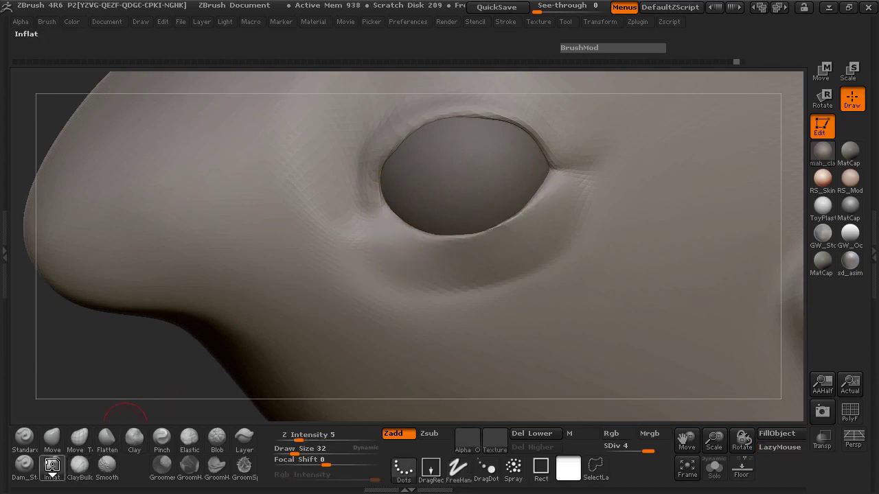
drag(499, 226, 508, 222)
drag(382, 200, 399, 219)
drag(481, 232, 550, 181)
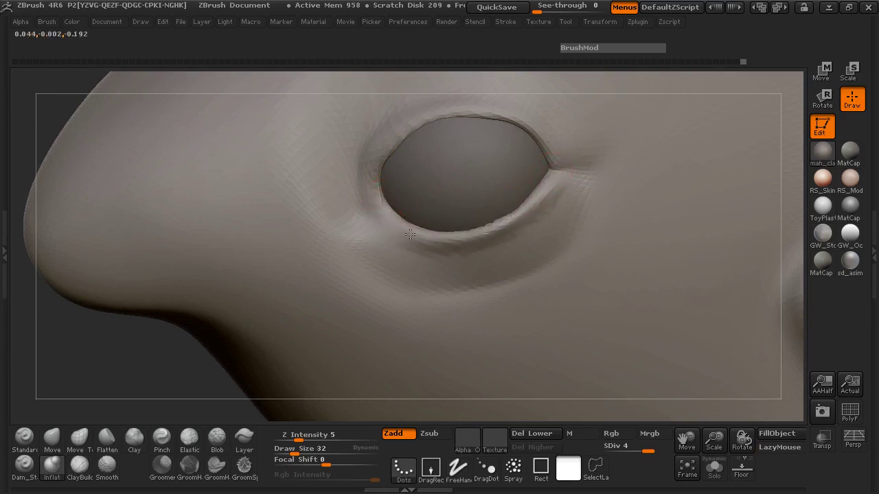
shift+drag(555, 163, 488, 217)
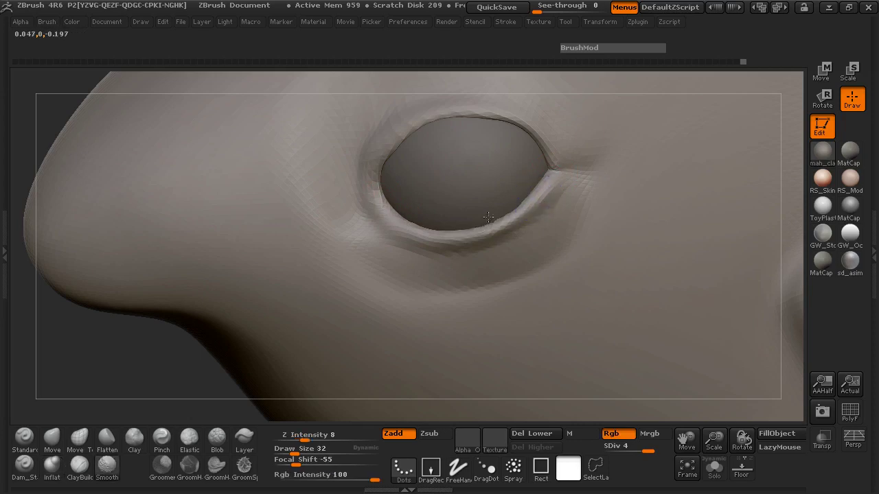
Inflate the upper eyelid rim from the rear corner to the front corner, and smooth it around the eyeball.
mouse_move(59, 398)
mouse_down()
mouse_move(43, 153)
mouse_move(80, 261)
mouse_up()
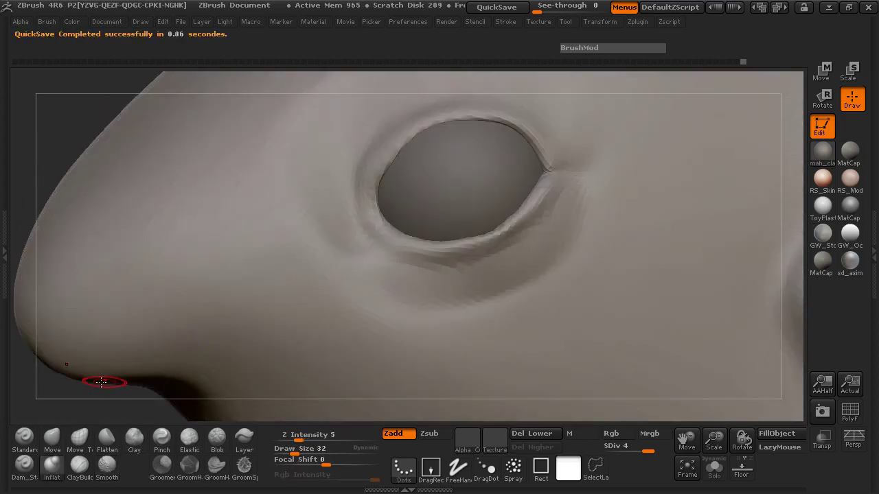
drag(85, 391, 114, 376)
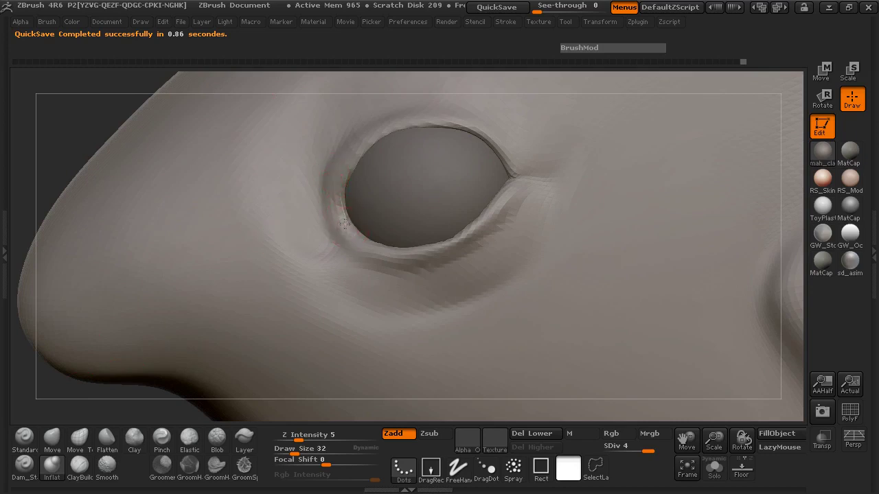
drag(509, 154, 410, 121)
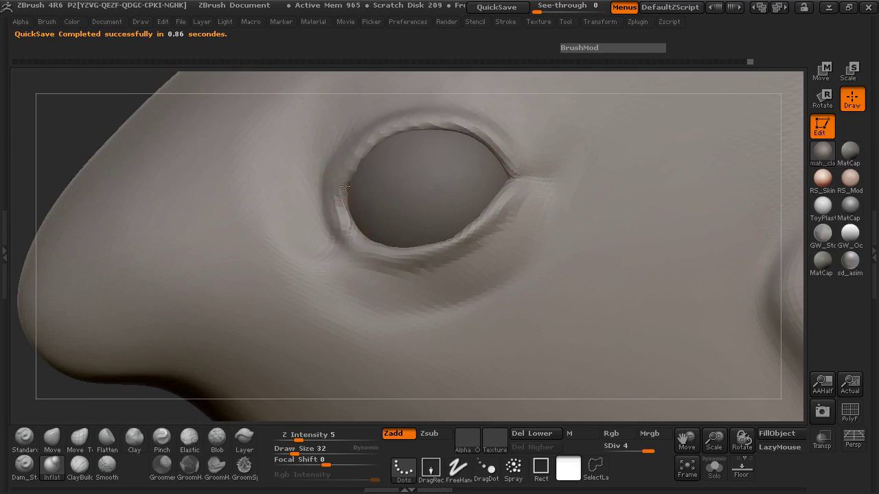
drag(42, 158, 158, 161)
shift+drag(359, 176, 364, 156)
shift+drag(342, 229, 342, 239)
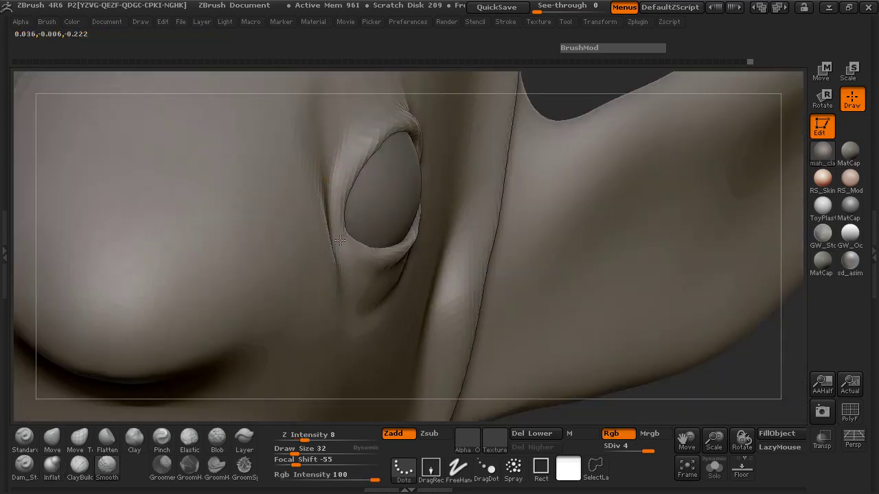
drag(743, 359, 480, 178)
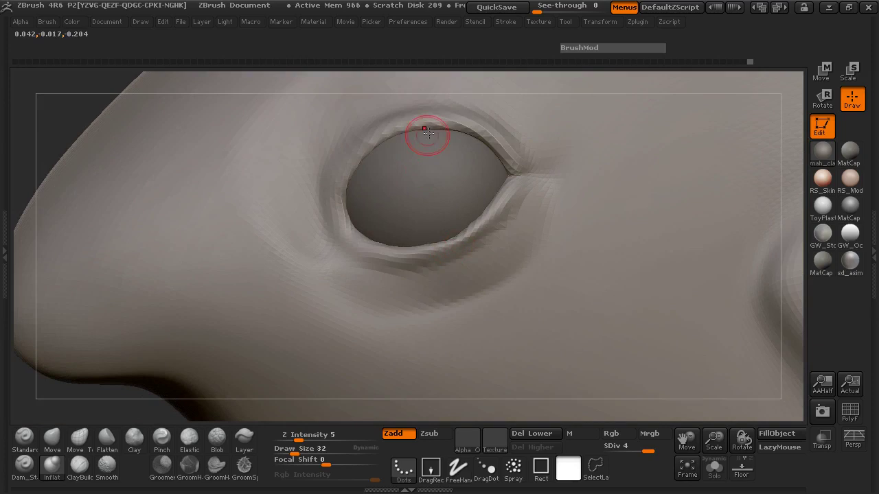
shift+drag(501, 147, 491, 129)
mouse_move(492, 130)
shift+mouse_down()
mouse_move(510, 166)
mouse_move(425, 126)
mouse_move(372, 150)
shift+mouse_up()
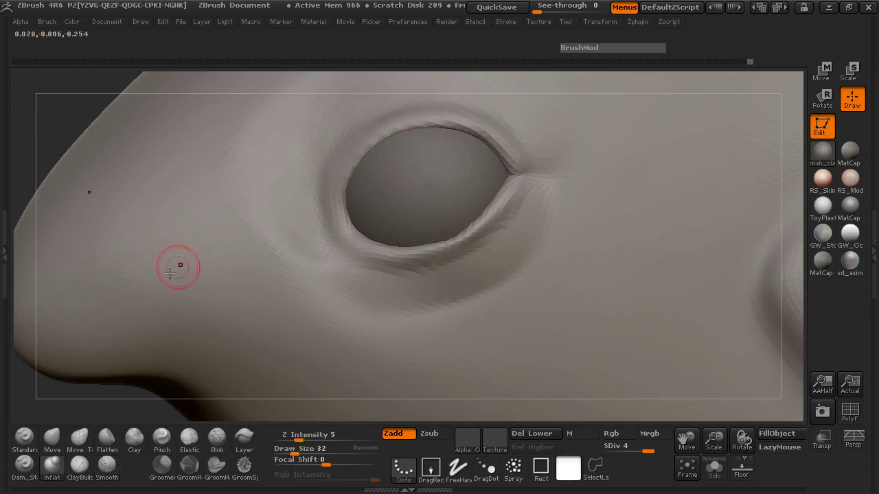
Reshape the front corner of the eyelids from the front with the Move Topological brush at Draw Size 62.
drag(72, 410, 207, 363)
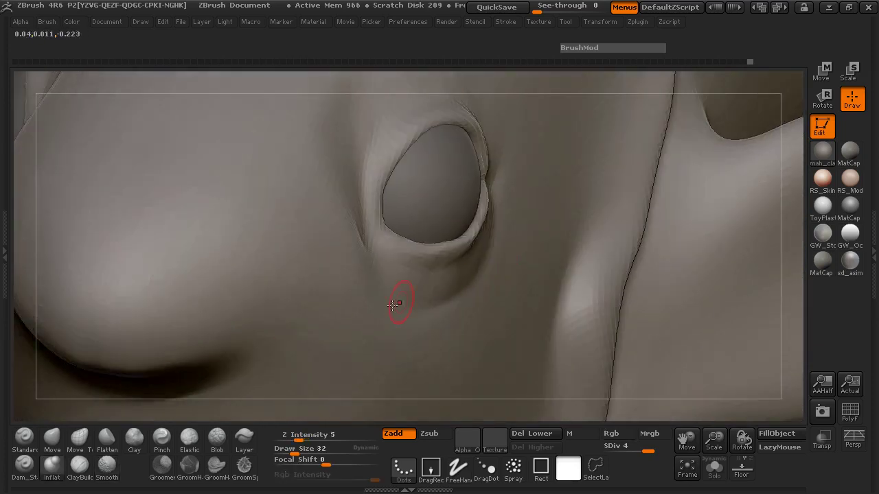
click(79, 439)
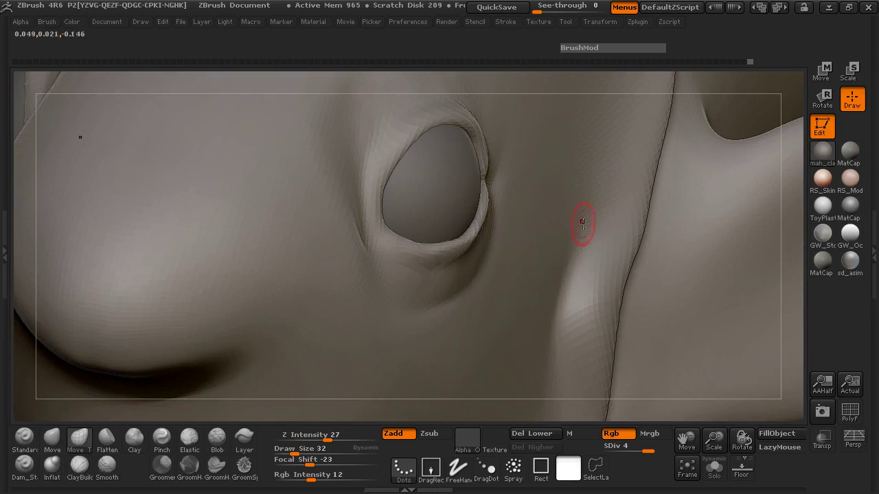
drag(91, 294, 180, 302)
drag(721, 308, 676, 223)
ctrl+right_drag(657, 298, 775, 298)
drag(703, 239, 704, 222)
key(space)
drag(504, 269, 511, 267)
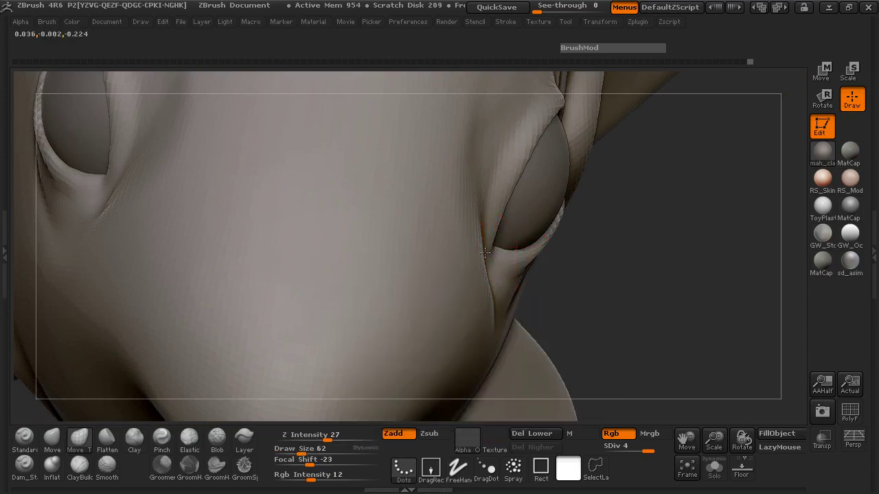
Adjust the upper eyelid's edge against the eyeball with the Move Topological brush at Draw Size 76.
mouse_move(590, 282)
mouse_down()
mouse_move(616, 291)
mouse_move(616, 314)
mouse_move(579, 251)
mouse_up()
key(space)
drag(515, 192, 524, 193)
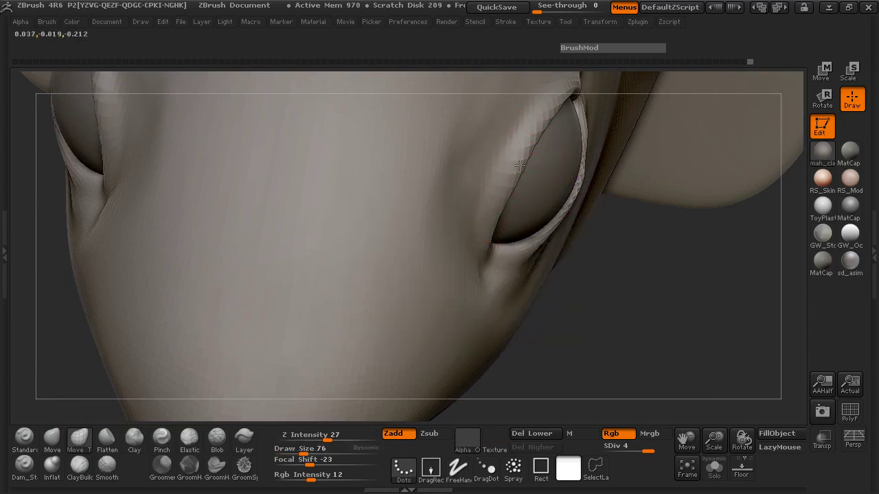
Shift the rear corner of the eyelids with the Move Topological brush at Draw Size 125.
drag(639, 246, 509, 226)
mouse_move(309, 183)
mouse_down()
mouse_move(327, 251)
mouse_move(208, 264)
mouse_up()
key(space)
mouse_move(670, 126)
mouse_down()
mouse_move(679, 125)
mouse_move(662, 108)
mouse_up()
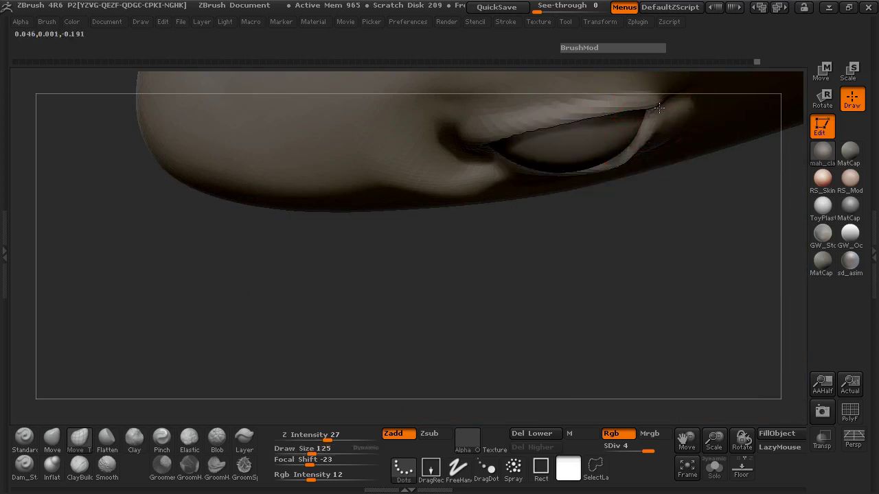
Refine how the eyelids wrap over the eyeball's profile with the Move Topological brush at Draw Size 80.
drag(688, 184, 309, 152)
drag(600, 174, 553, 205)
drag(474, 168, 394, 182)
key(space)
drag(633, 138, 624, 137)
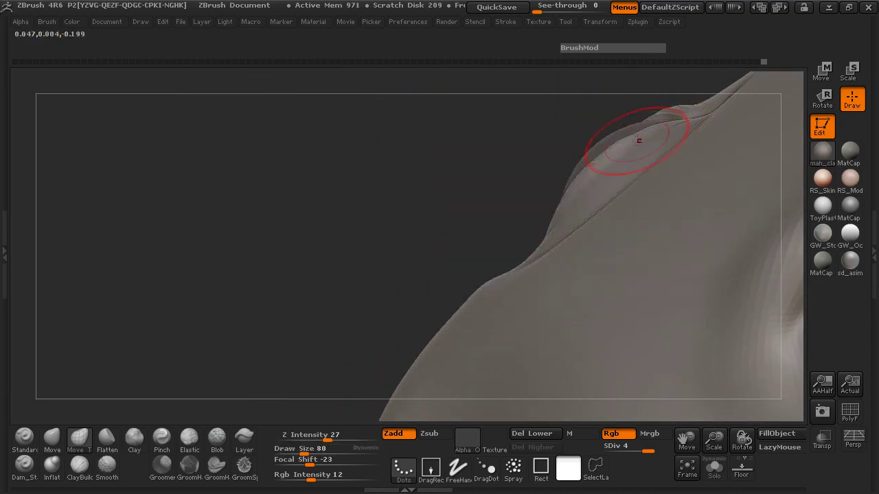
drag(582, 140, 648, 140)
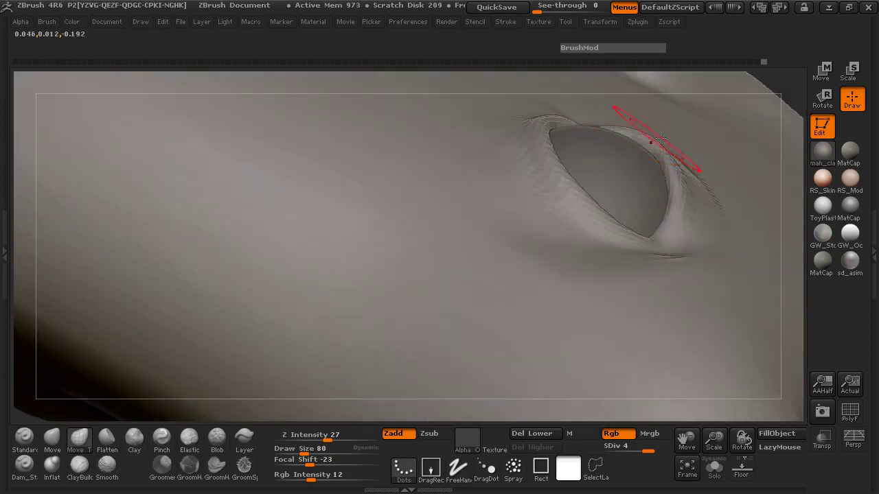
Subdivide the fish mesh to subdivision level 5.
mouse_move(799, 94)
mouse_down()
mouse_move(773, 122)
mouse_move(586, 182)
mouse_move(323, 190)
mouse_move(341, 233)
mouse_move(329, 204)
mouse_up()
mouse_move(267, 199)
mouse_down()
mouse_move(350, 194)
mouse_move(714, 213)
mouse_move(759, 230)
mouse_move(744, 334)
mouse_move(742, 219)
mouse_move(744, 305)
mouse_up()
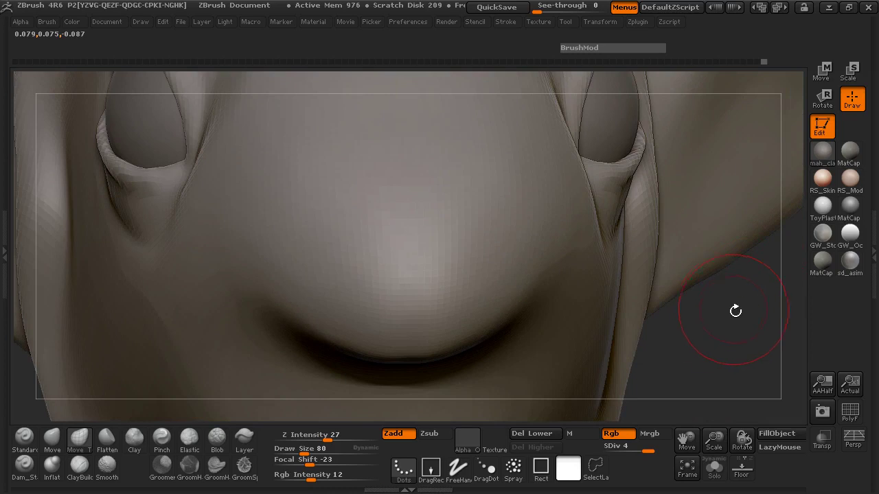
key(ctrl+d)
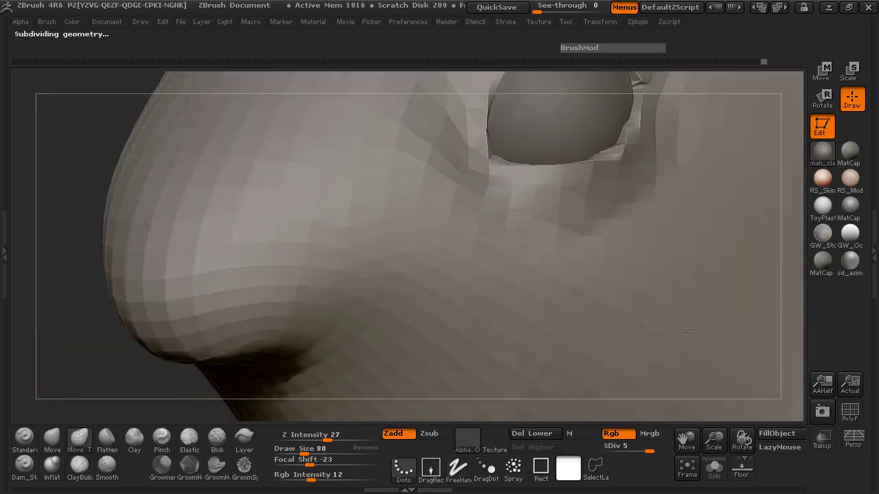
Return to subdivision level 4 and smooth the lower eyelid and the skin below its front corner at Draw Size 80.
key(shift)
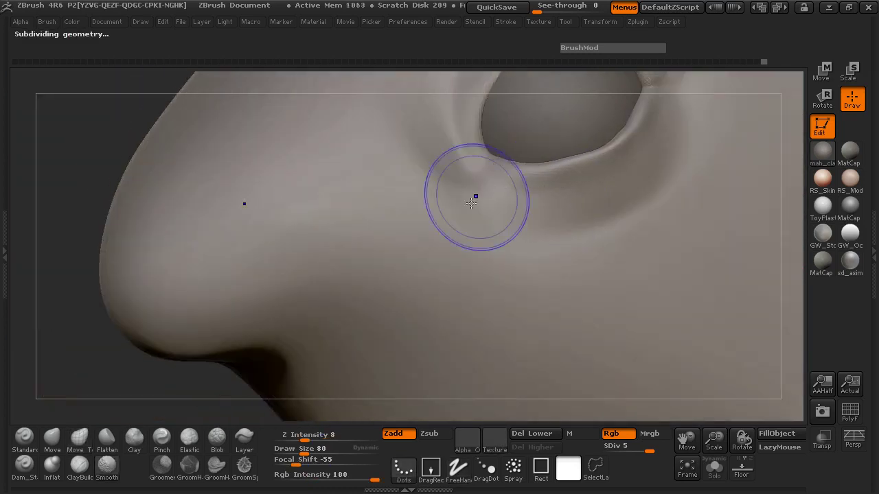
key(shift+d)
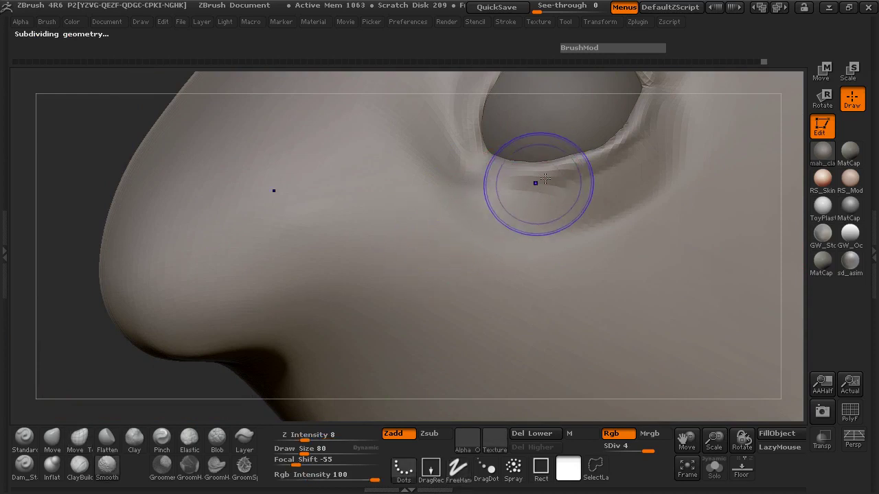
shift+drag(545, 179, 604, 141)
shift+drag(639, 103, 618, 133)
shift+drag(527, 206, 485, 194)
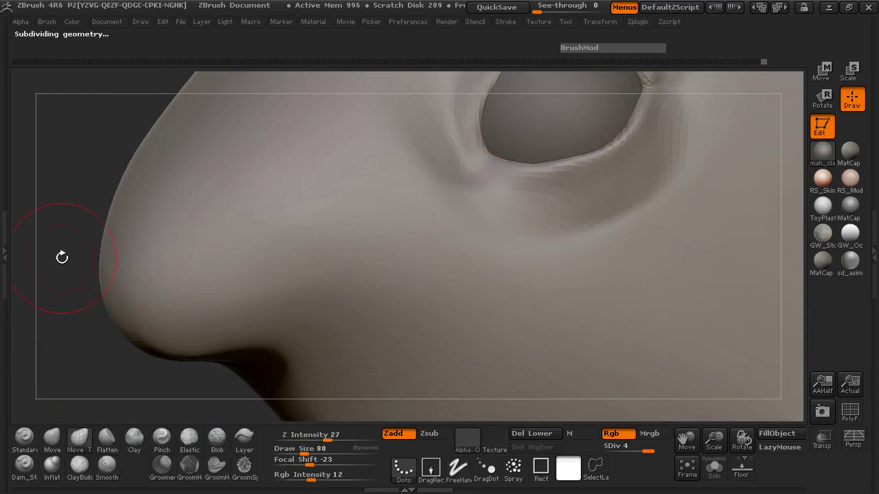
Carve creases around the front corner, lower rim and rear corner of the eyelids with Dam_Standard at Z Intensity 5 and Draw Size 80.
drag(62, 257, 55, 309)
click(26, 466)
drag(334, 437, 298, 437)
drag(469, 162, 496, 174)
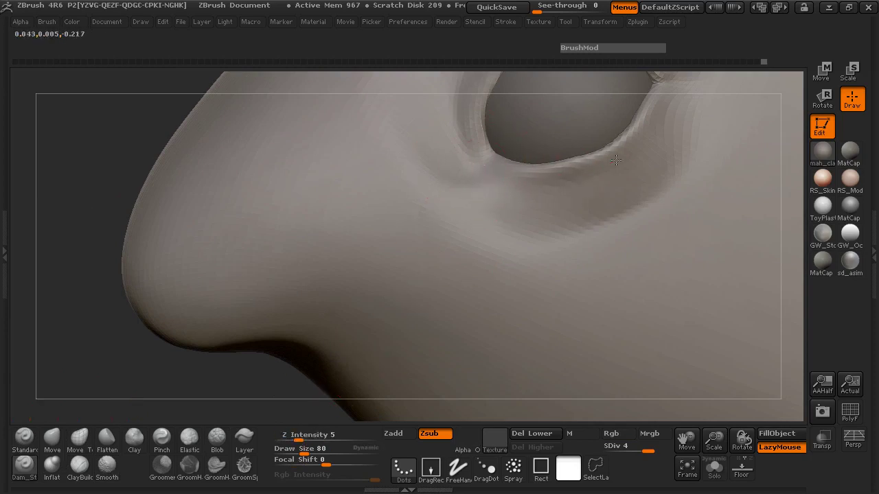
drag(153, 144, 46, 240)
drag(574, 173, 573, 190)
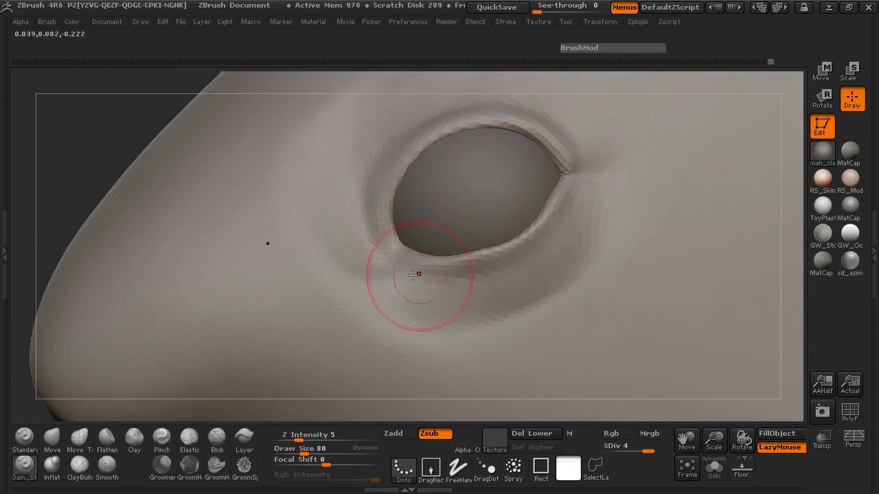
drag(578, 170, 571, 195)
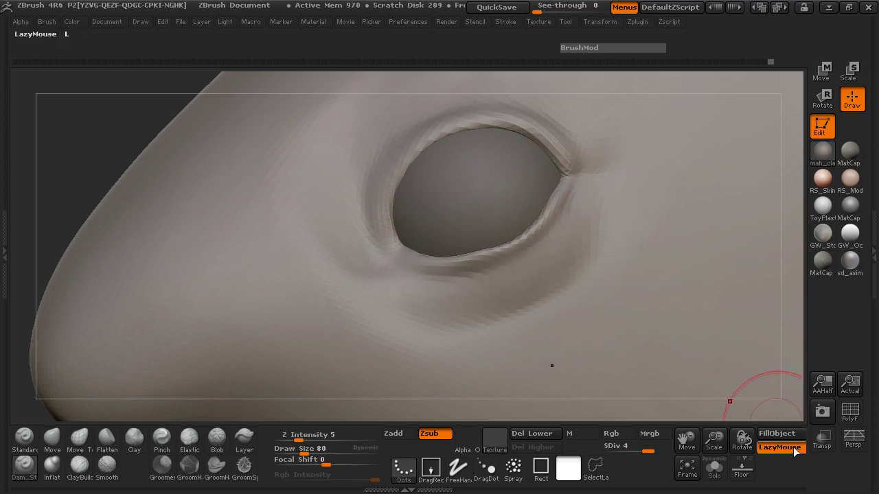
Deepen the crease at the eye's front corner with Dam_Standard, and raise the fish mesh to subdivision level 5.
drag(389, 258, 362, 231)
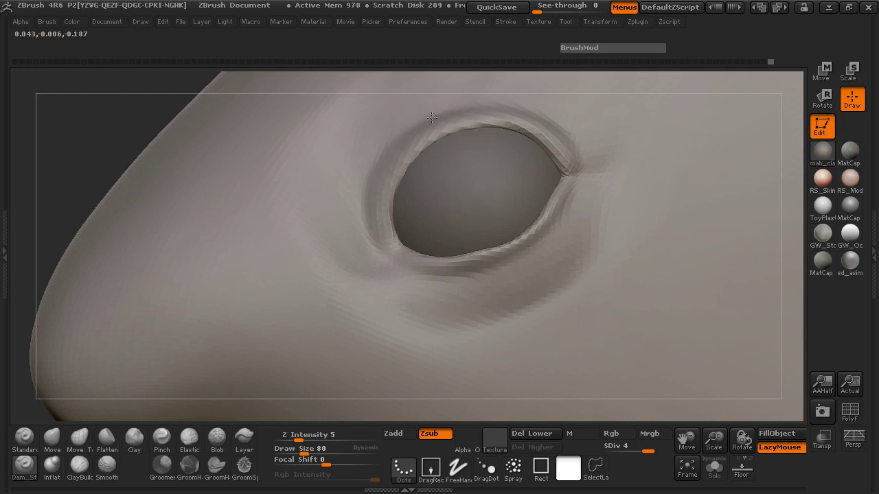
drag(71, 161, 322, 179)
key(ctrl+d)
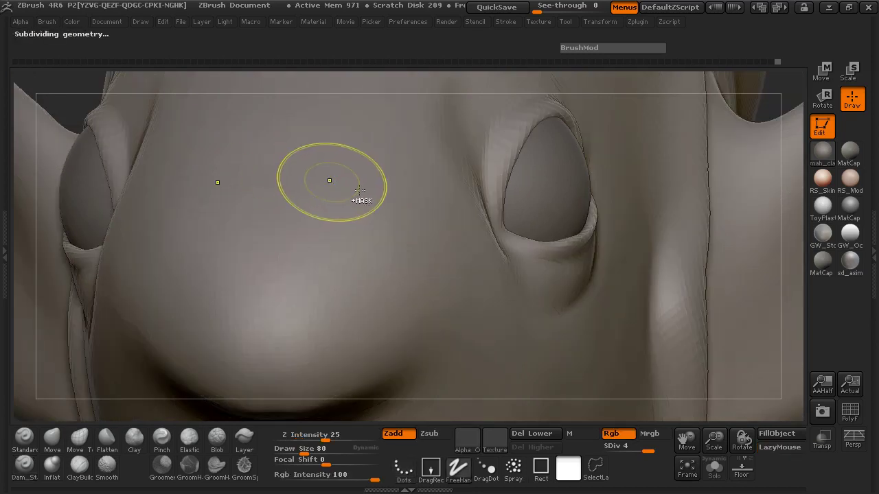
drag(67, 110, 62, 155)
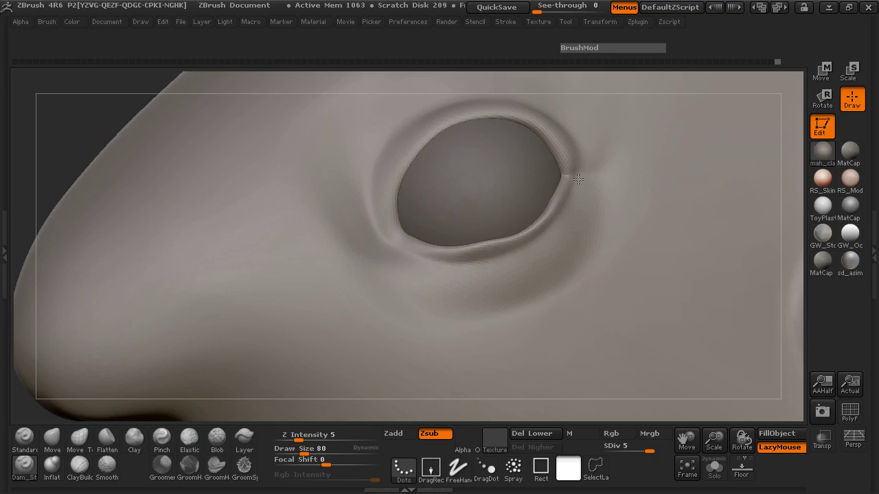
Thicken the lower eyelid rim near the front corner with the Inflat brush at Draw Size 52, and smooth it.
click(52, 467)
key(space)
drag(421, 233, 401, 234)
mouse_move(464, 248)
shift+mouse_down()
mouse_move(542, 213)
mouse_move(559, 182)
mouse_move(498, 242)
shift+mouse_up()
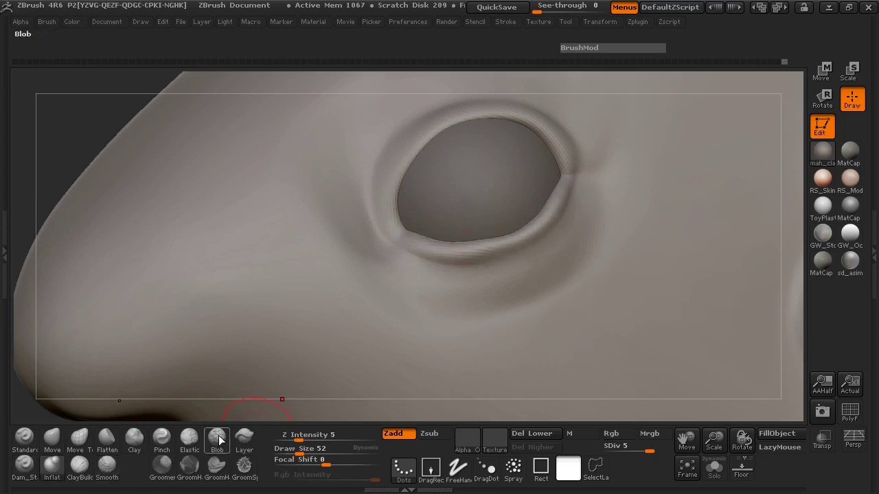
Sharpen the eyelid rims from the front corner to the rear corner with the Pinch brush at Z Intensity 7.
click(161, 439)
drag(88, 112, 157, 183)
drag(394, 236, 473, 236)
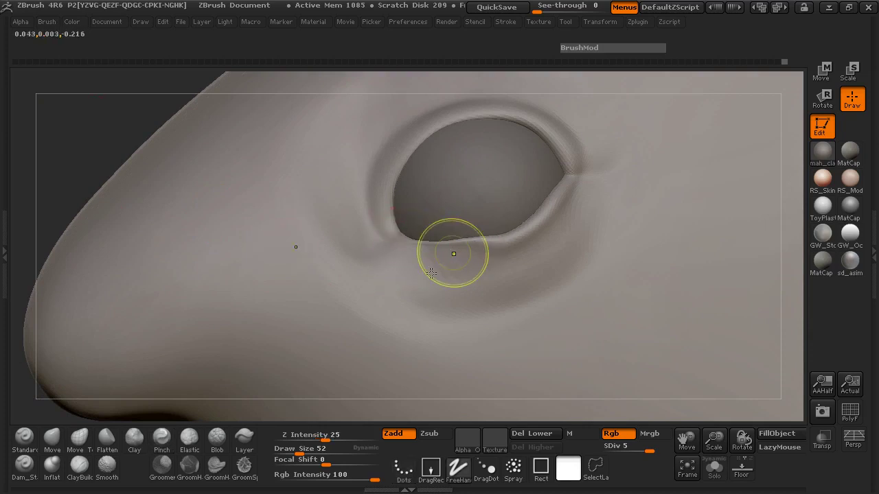
key(ctrl+z)
drag(318, 436, 311, 438)
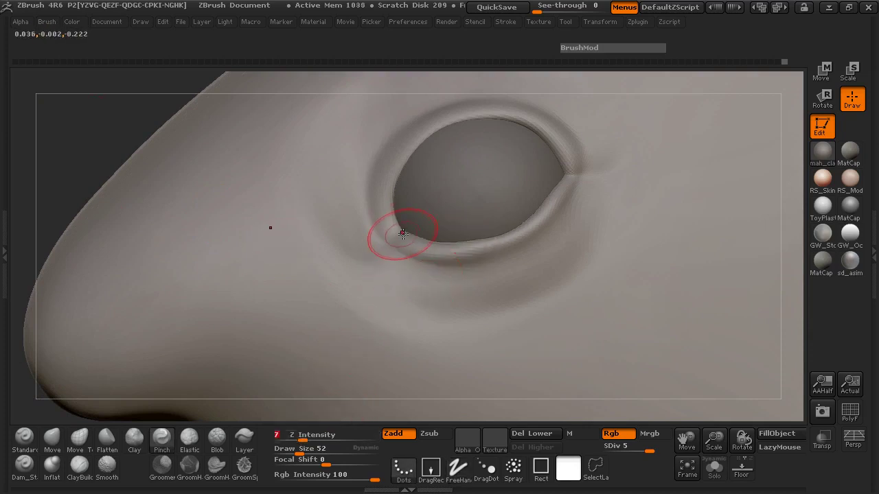
drag(437, 237, 509, 224)
mouse_move(558, 191)
mouse_down()
mouse_move(565, 181)
mouse_move(499, 224)
mouse_up()
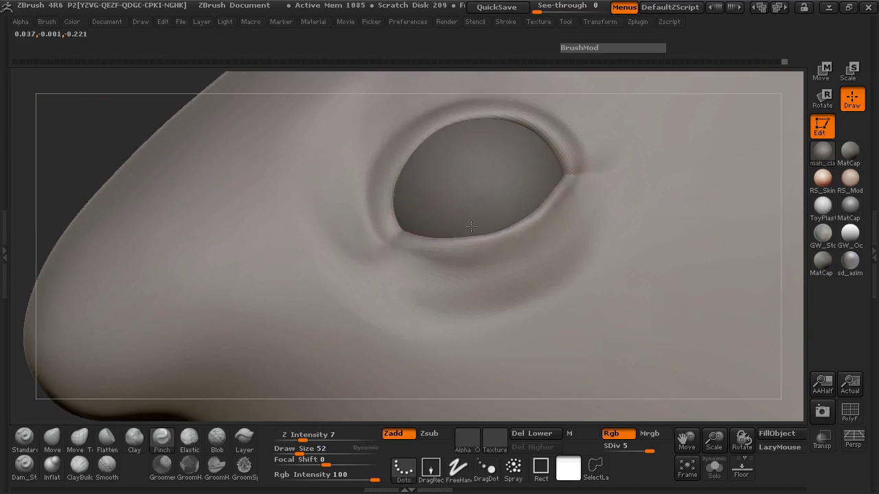
mouse_move(560, 173)
mouse_down()
mouse_move(553, 191)
mouse_move(484, 220)
mouse_up()
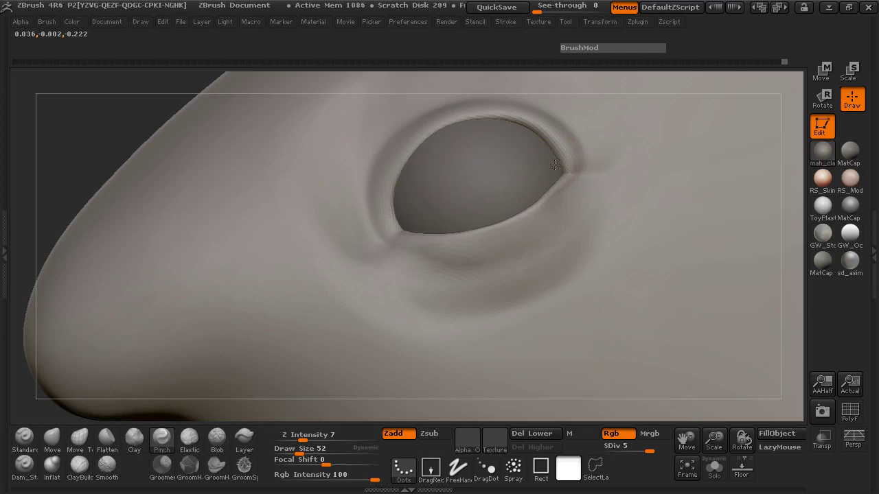
drag(39, 117, 130, 122)
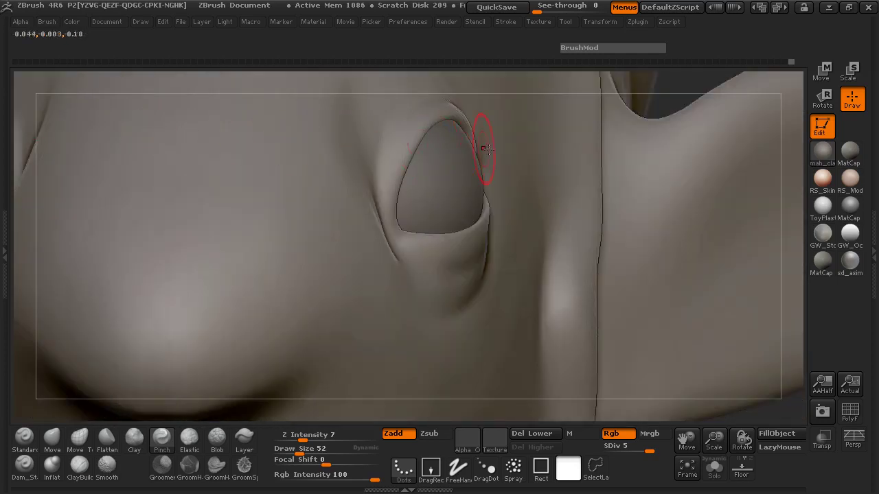
drag(677, 82, 447, 137)
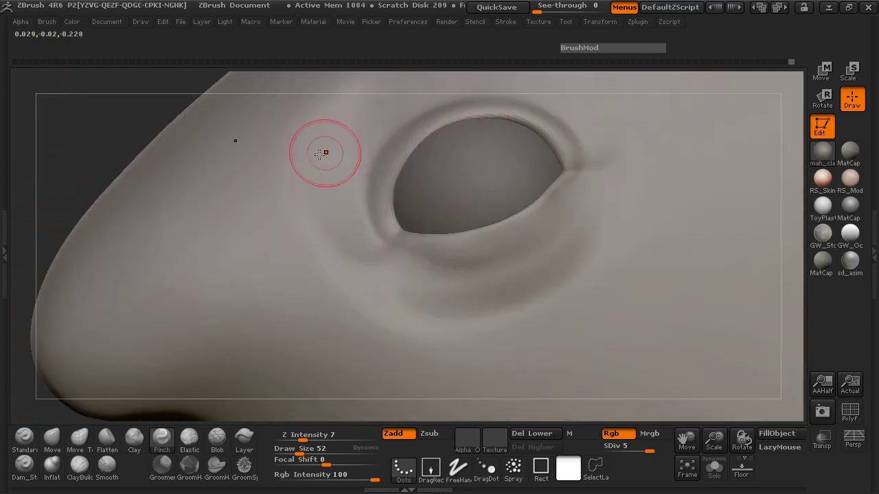
Build up the upper eyelid rim with ClayBuildup at Draw Size 25 and Z Intensity 7, and smooth the strokes.
click(49, 469)
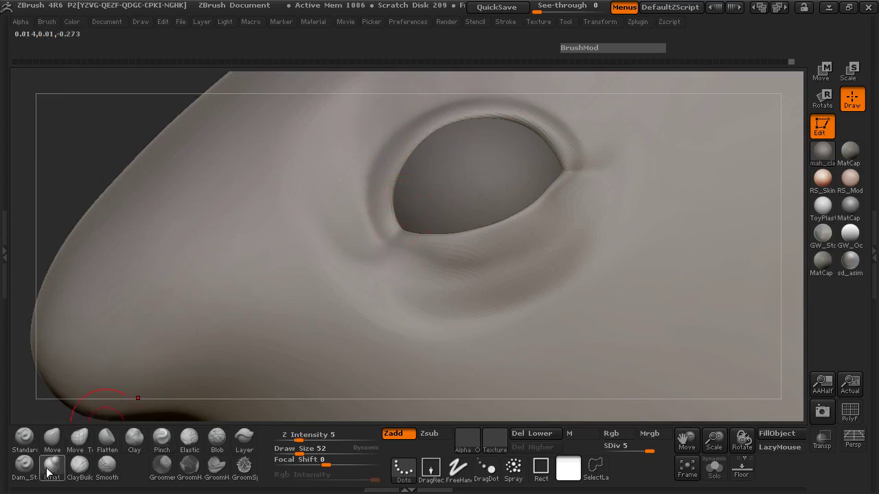
key(space)
drag(408, 168, 398, 168)
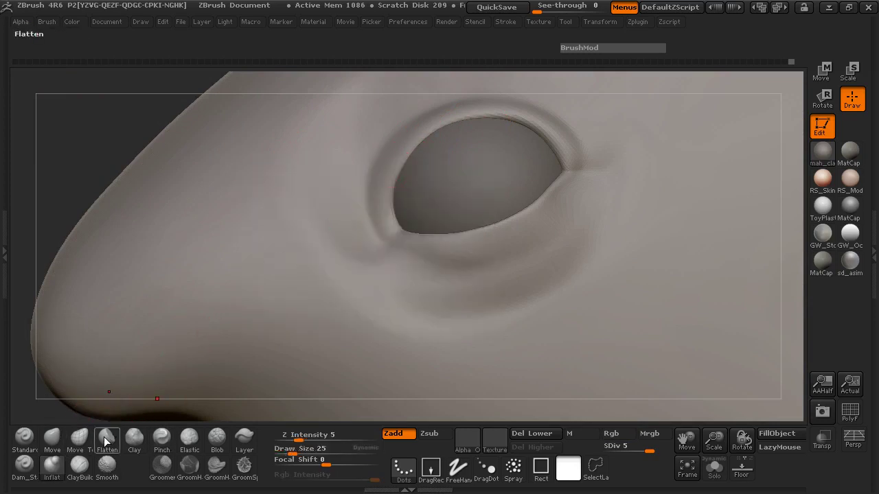
click(79, 465)
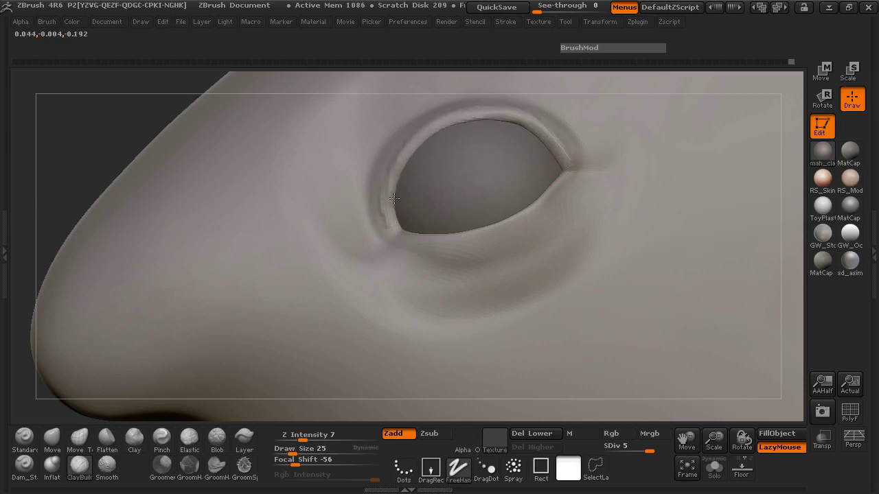
key(shift)
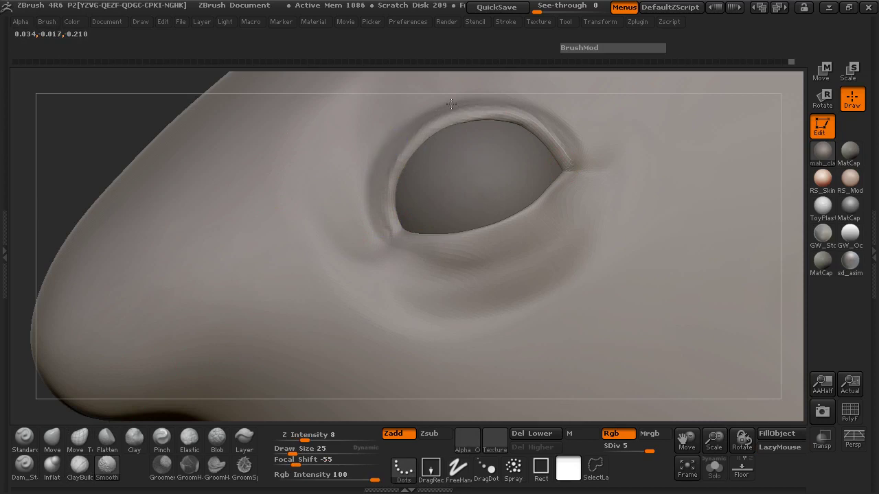
Build up the lower eyelid rim with ClayBuildup at Draw Size 25, and smooth it from the front corner to the rear corner.
drag(567, 172, 537, 198)
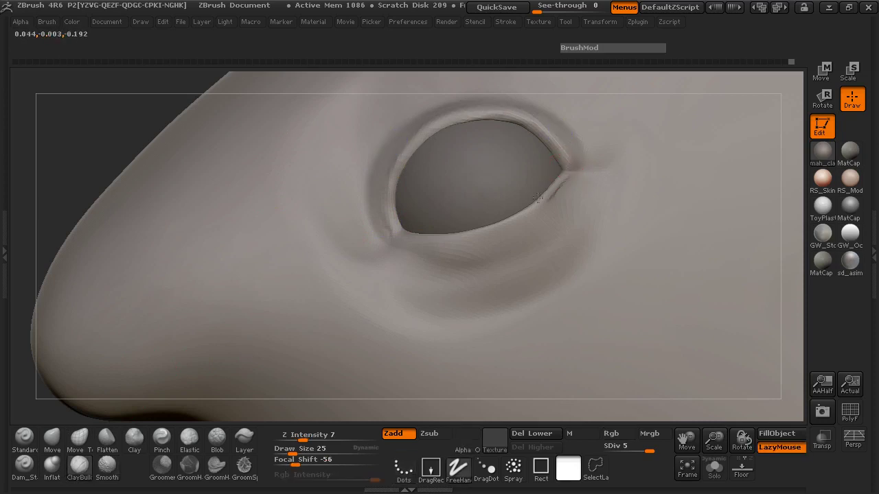
mouse_move(402, 230)
mouse_down()
mouse_move(439, 241)
mouse_move(539, 210)
mouse_move(579, 172)
mouse_up()
key(shift)
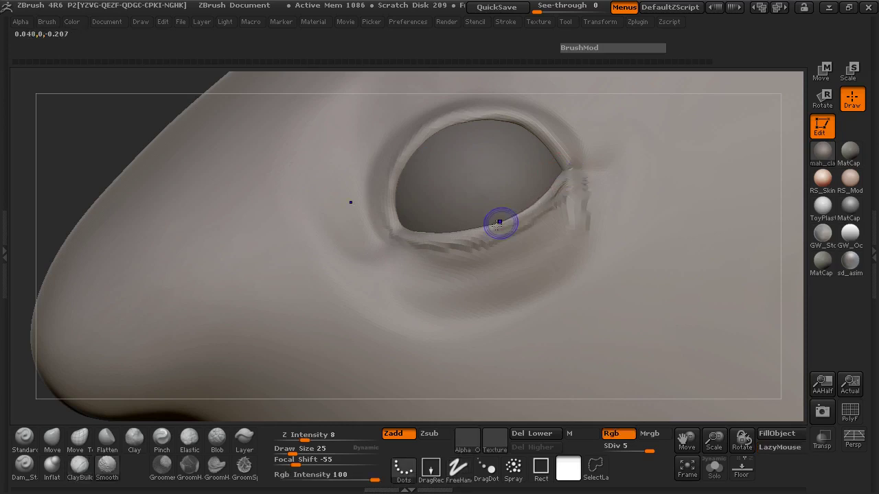
key(ctrl+z)
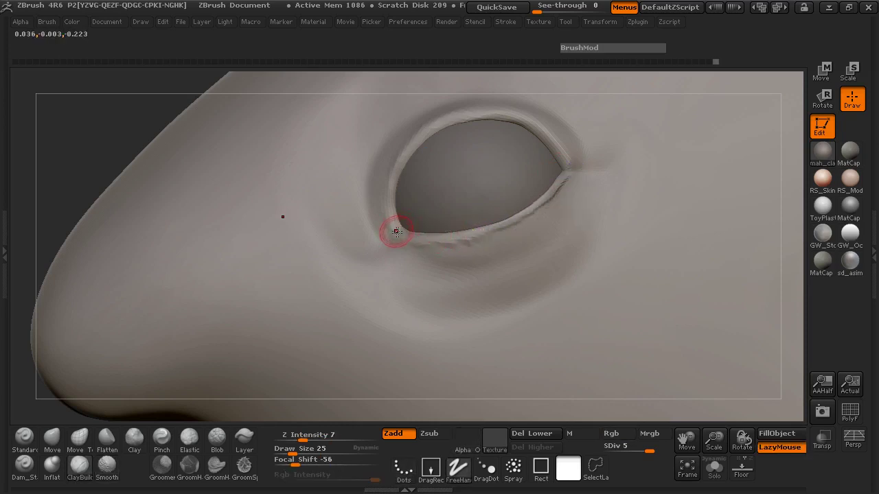
drag(503, 226, 562, 190)
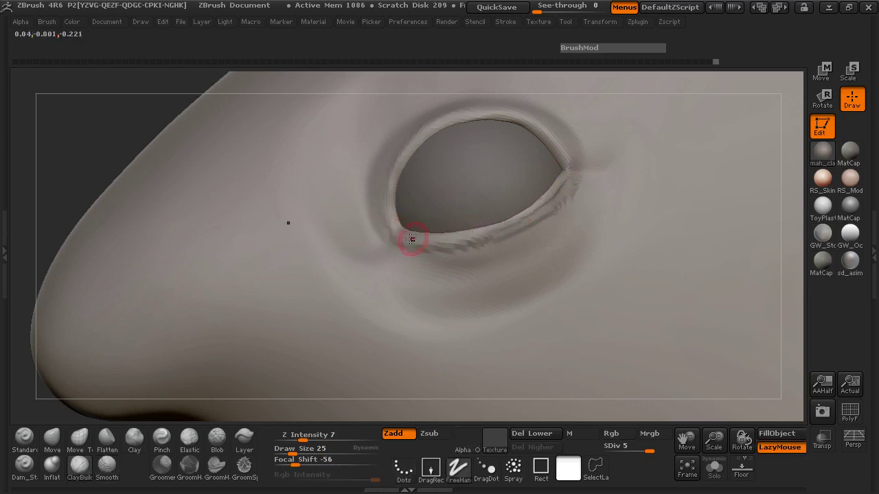
key(shift)
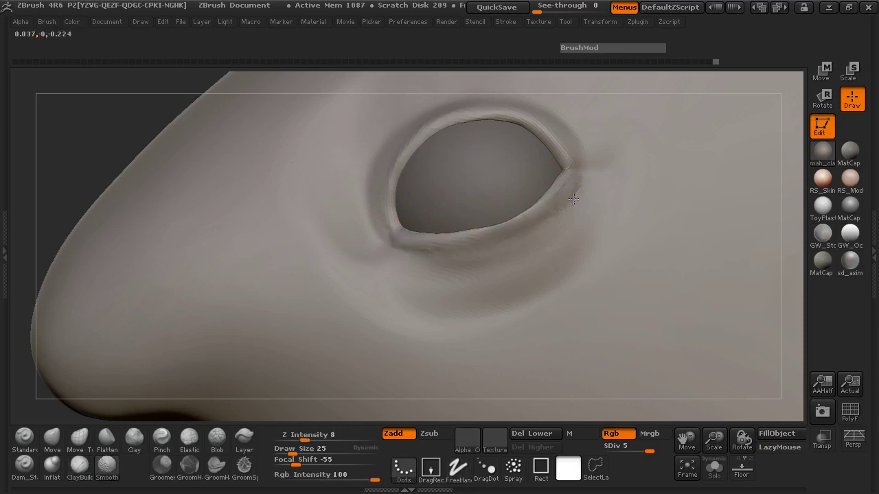
shift+drag(382, 236, 401, 240)
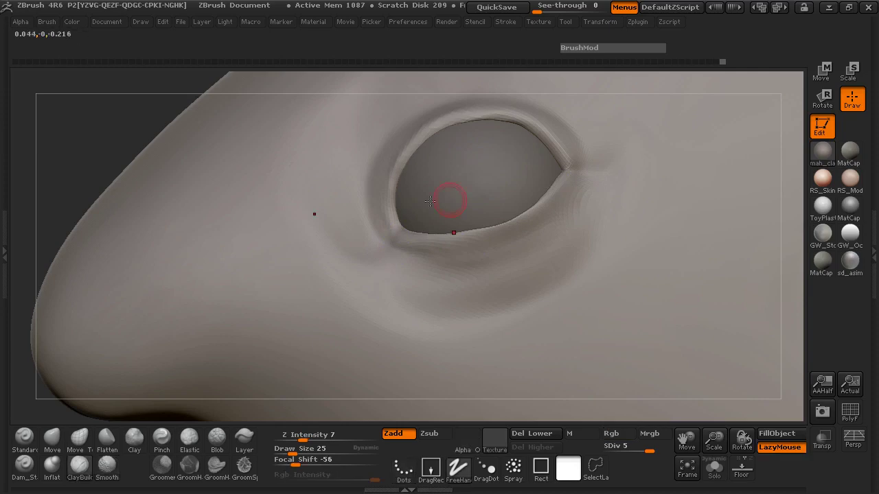
Fit the lower eyelid closely around the eyeball with the Move Topological brush at Draw Size 58.
drag(68, 145, 545, 238)
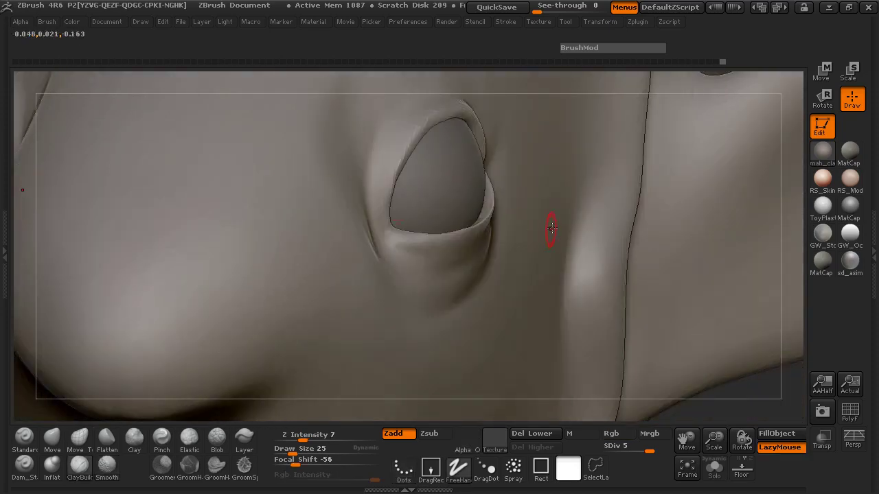
drag(747, 406, 476, 369)
mouse_move(28, 127)
mouse_down()
mouse_move(44, 157)
mouse_move(294, 265)
mouse_up()
drag(579, 318, 151, 414)
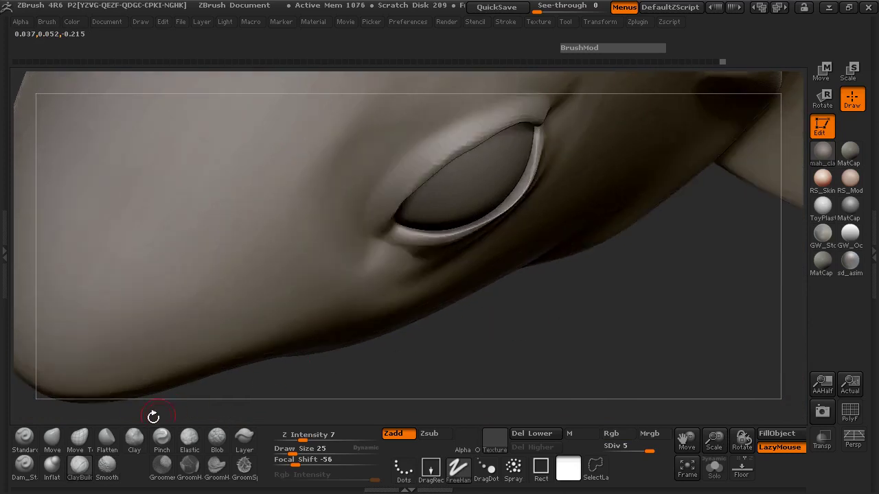
click(79, 442)
key(space)
drag(369, 253, 386, 253)
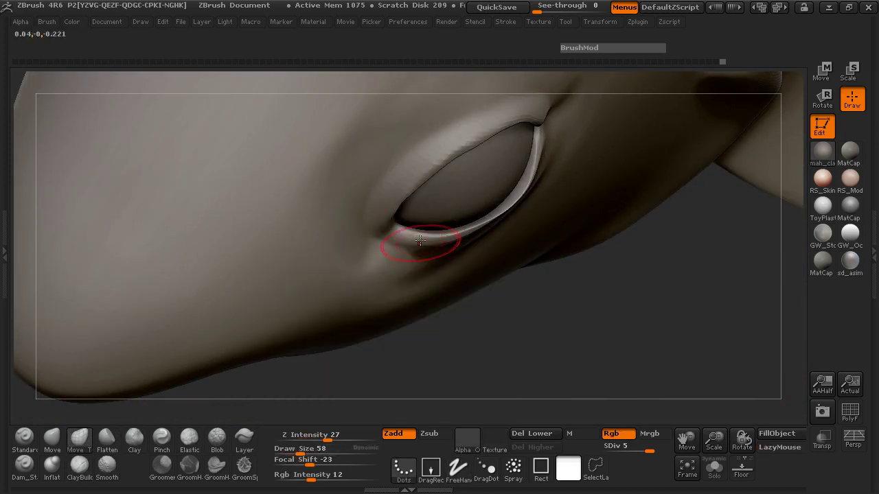
drag(454, 231, 454, 220)
mouse_move(575, 303)
mouse_down()
mouse_move(604, 169)
mouse_move(295, 160)
mouse_up()
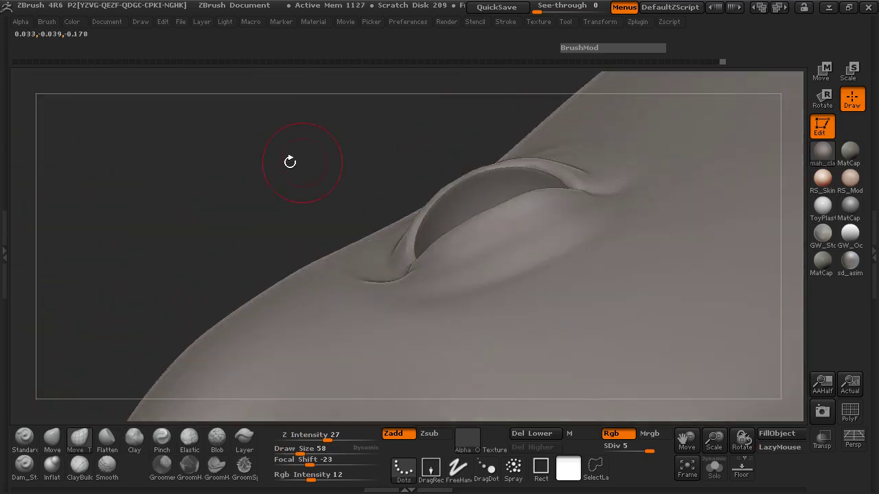
drag(234, 156, 231, 151)
drag(506, 208, 503, 204)
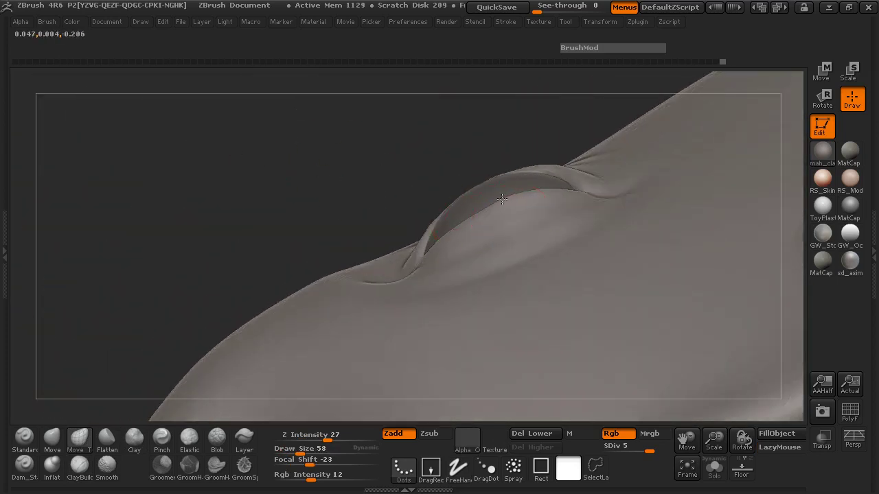
Thicken the lower eyelid rim with the Inflat brush at Z Intensity 5 and Draw Size 58, and smooth it.
mouse_move(244, 143)
mouse_down()
mouse_move(269, 179)
mouse_move(647, 123)
mouse_move(649, 107)
mouse_move(663, 174)
mouse_move(637, 370)
mouse_up()
click(51, 467)
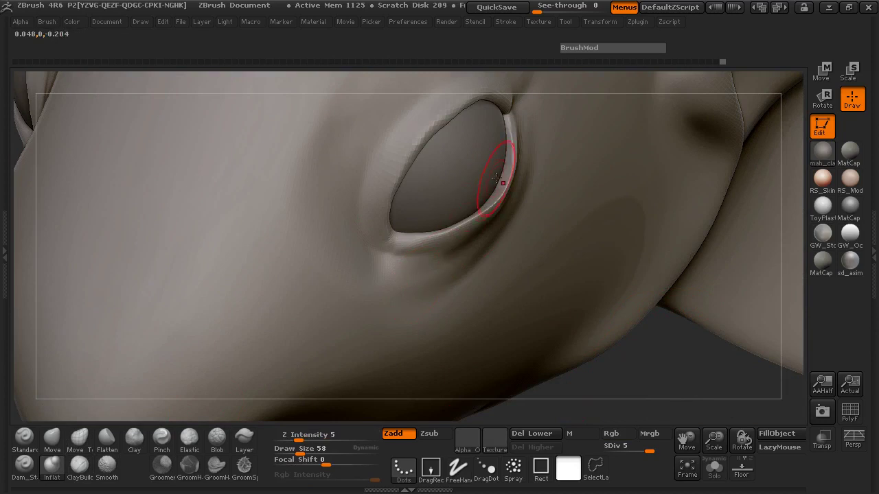
mouse_move(504, 154)
mouse_down()
mouse_move(500, 199)
mouse_move(466, 220)
mouse_move(393, 237)
mouse_up()
drag(690, 368, 488, 177)
key(shift)
drag(147, 167, 650, 147)
mouse_move(707, 131)
mouse_down()
mouse_move(696, 255)
mouse_move(669, 279)
mouse_up()
Return to subdivision level 4 and reshape the eyelids' profile around the eyeball with Move Topological at Draw Size 130.
key(shift+d)
key(space)
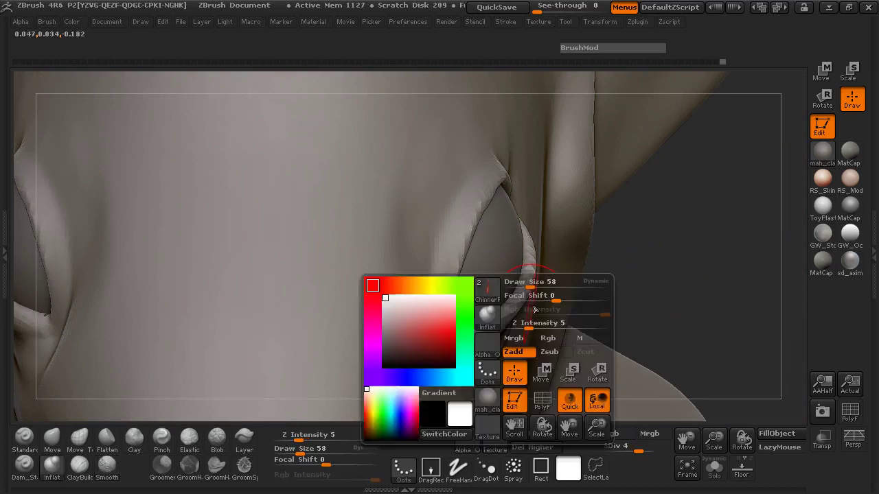
drag(531, 281, 540, 278)
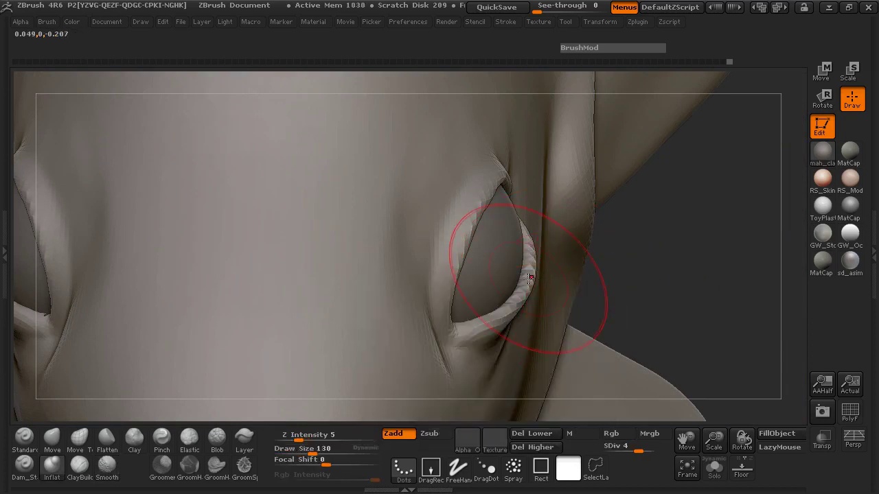
click(78, 442)
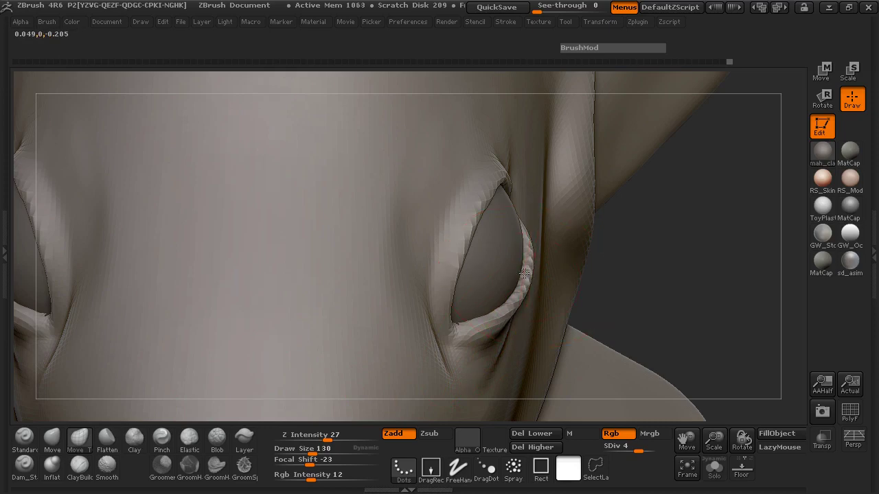
mouse_move(690, 285)
mouse_down()
mouse_move(548, 296)
mouse_move(259, 290)
mouse_move(224, 324)
mouse_move(339, 318)
mouse_move(540, 261)
mouse_up()
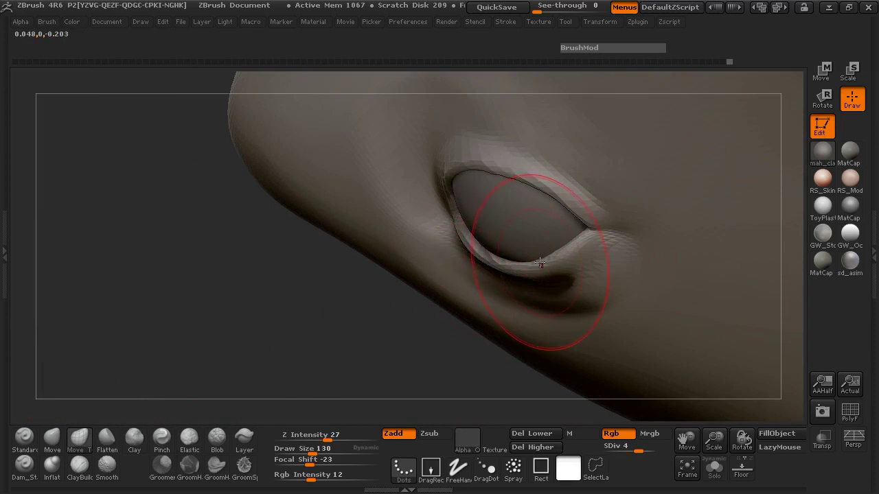
drag(295, 295, 238, 125)
drag(439, 299, 489, 301)
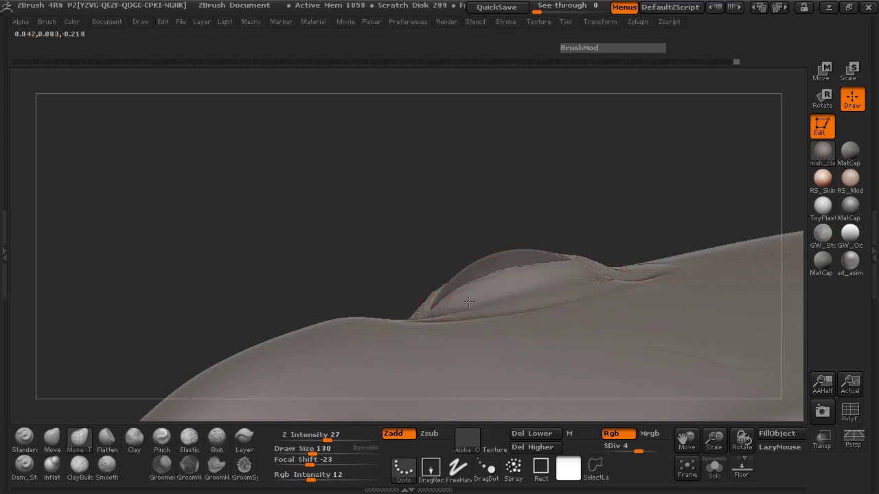
mouse_move(263, 179)
mouse_down()
mouse_move(324, 238)
mouse_move(492, 294)
mouse_up()
Go up to subdivision level 5 and adjust the curve of the eyelid rim with Move Topological.
key(d)
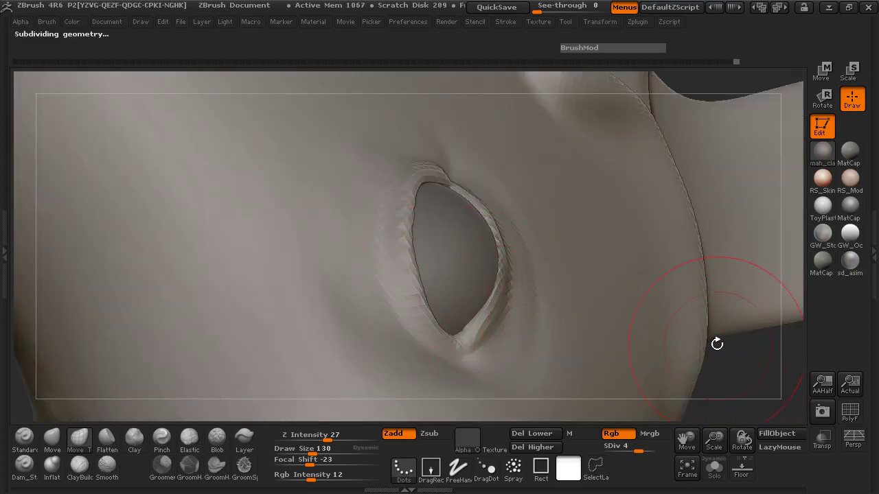
drag(738, 368, 718, 357)
drag(506, 277, 504, 265)
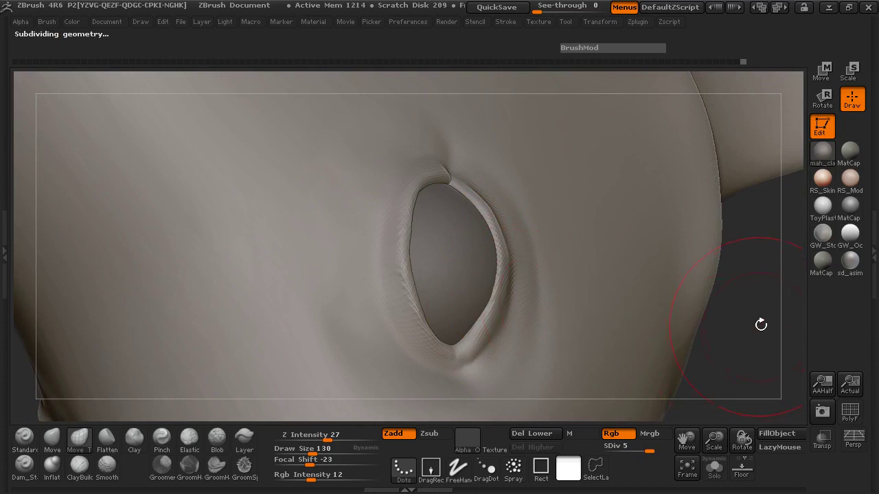
drag(757, 330, 787, 279)
drag(712, 272, 720, 169)
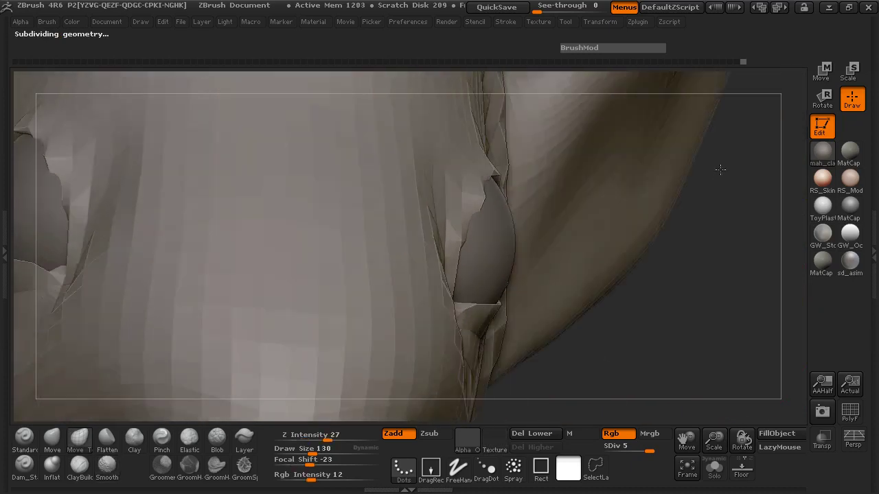
Show the reference image over the sculpt and line the fish's side view up with it.
mouse_move(719, 260)
mouse_down()
mouse_move(509, 195)
mouse_move(458, 213)
mouse_up()
key(space)
drag(557, 193, 567, 202)
ctrl+right_drag(610, 241, 385, 264)
drag(165, 283, 264, 273)
mouse_move(747, 210)
alt+mouse_down()
mouse_move(673, 165)
mouse_move(293, 204)
mouse_move(292, 228)
alt+mouse_up()
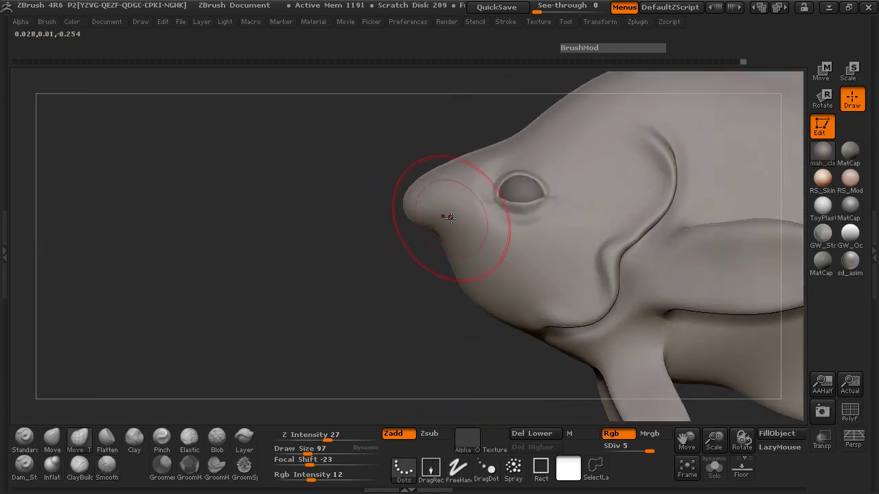
click(24, 463)
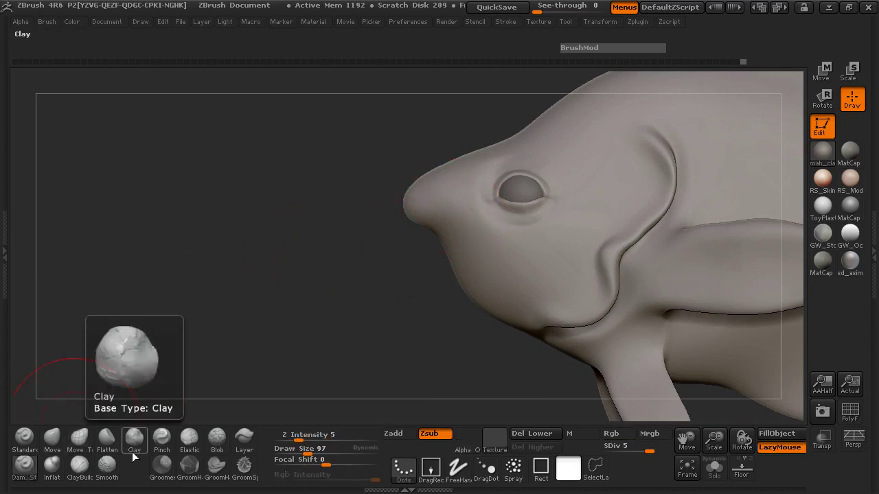
key(shift+z)
key(z)
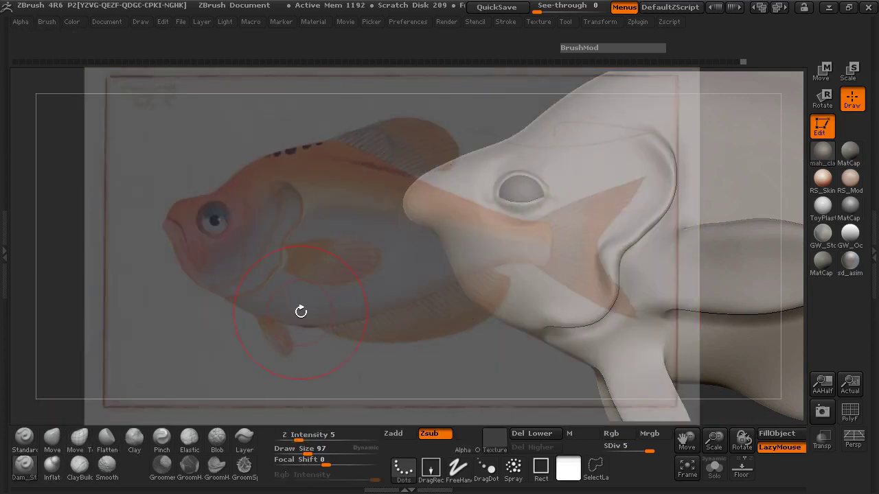
mouse_move(392, 301)
ctrl+right_down()
mouse_move(373, 292)
mouse_move(212, 291)
mouse_move(55, 307)
mouse_move(89, 312)
ctrl+right_up()
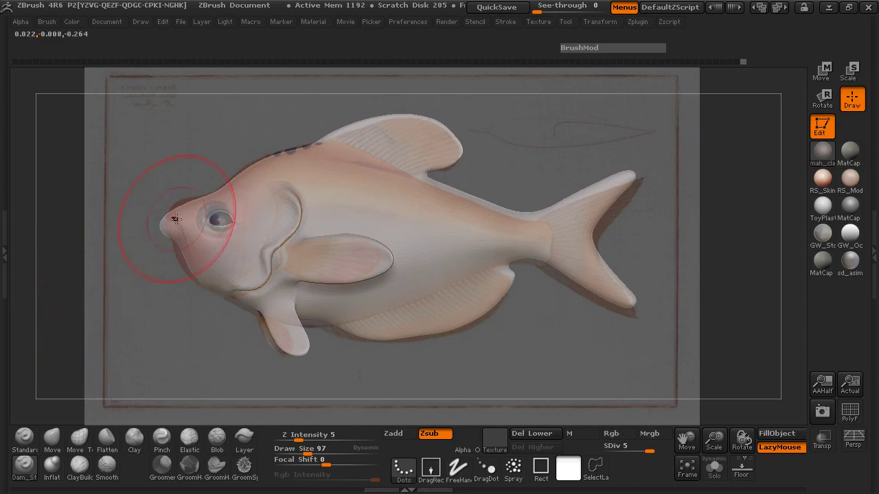
Drop to subdivision level 4 and reshape the snout to match the reference with Move Topological at Draw Size 73.
key(shift+d)
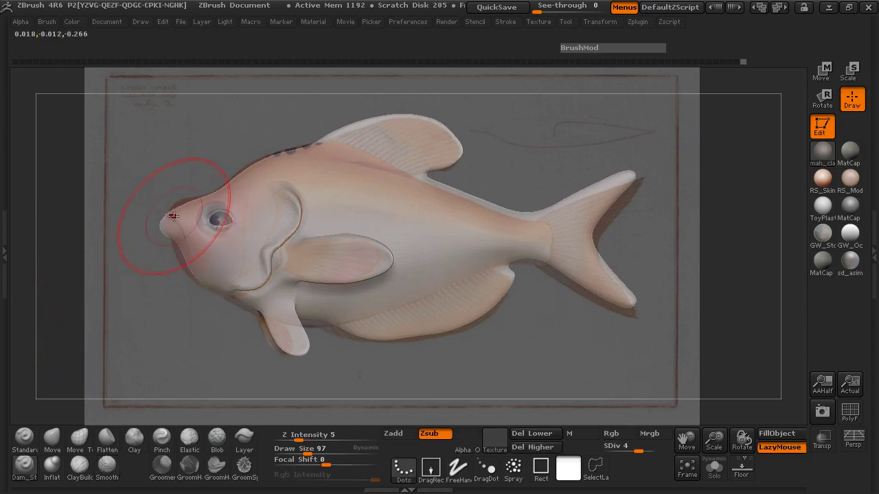
click(79, 437)
key(space)
click(150, 238)
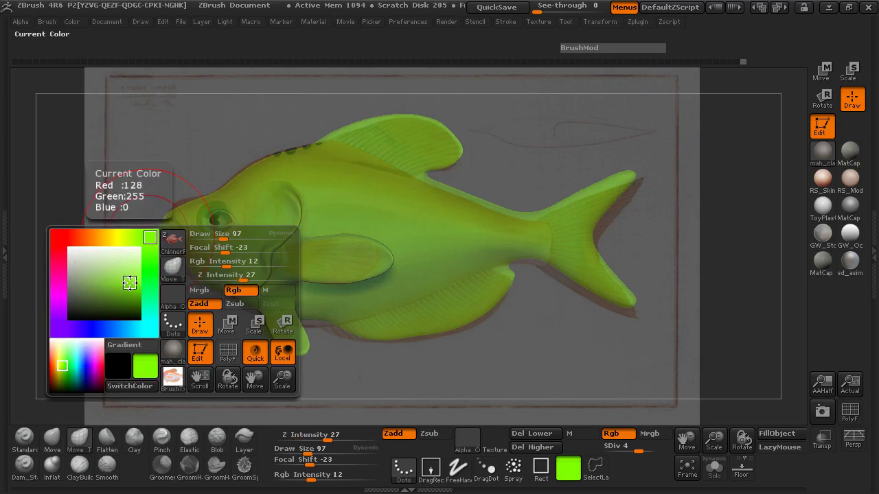
click(71, 252)
key(space)
drag(223, 231, 220, 231)
mouse_move(163, 225)
mouse_down()
mouse_move(167, 204)
mouse_move(189, 267)
mouse_up()
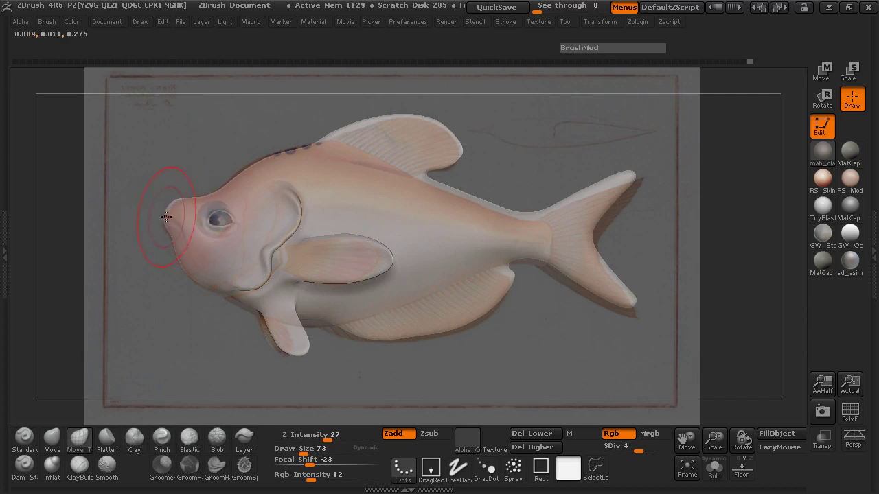
drag(59, 291, 96, 317)
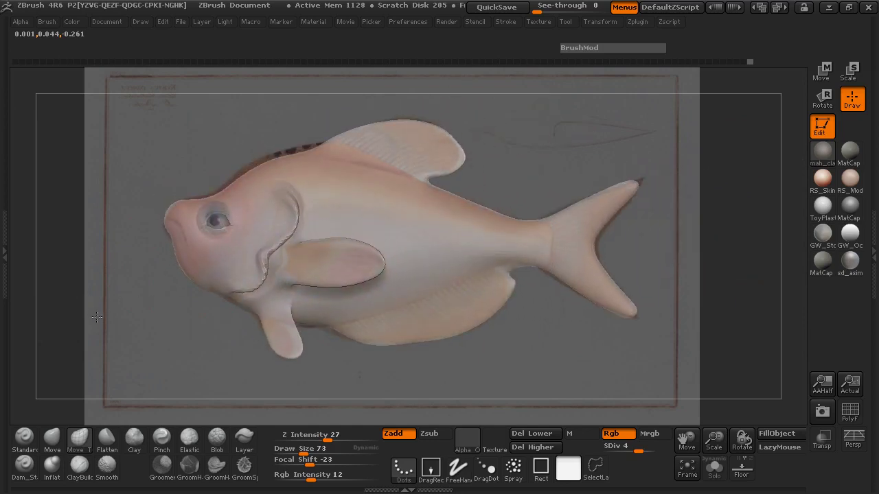
Try to carve the mouth line on the snout with the Dam_Standard brush at Draw Size 17.
click(26, 470)
key(F1)
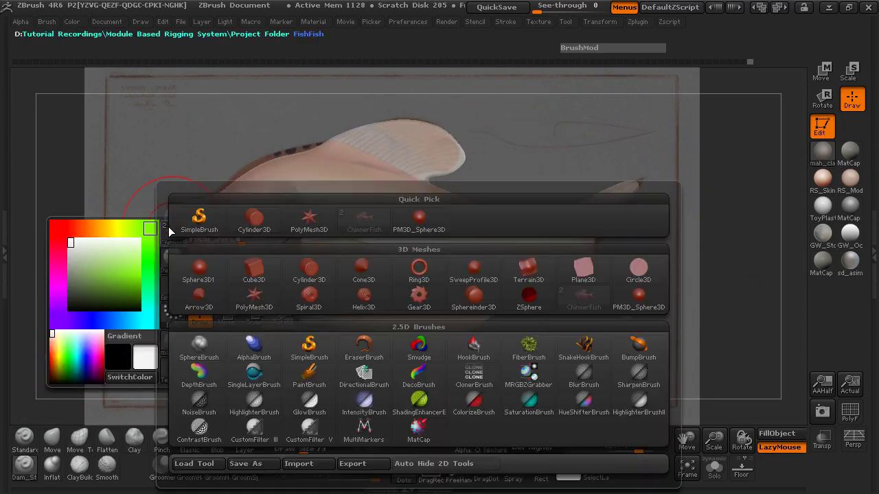
key(space)
drag(272, 183, 263, 183)
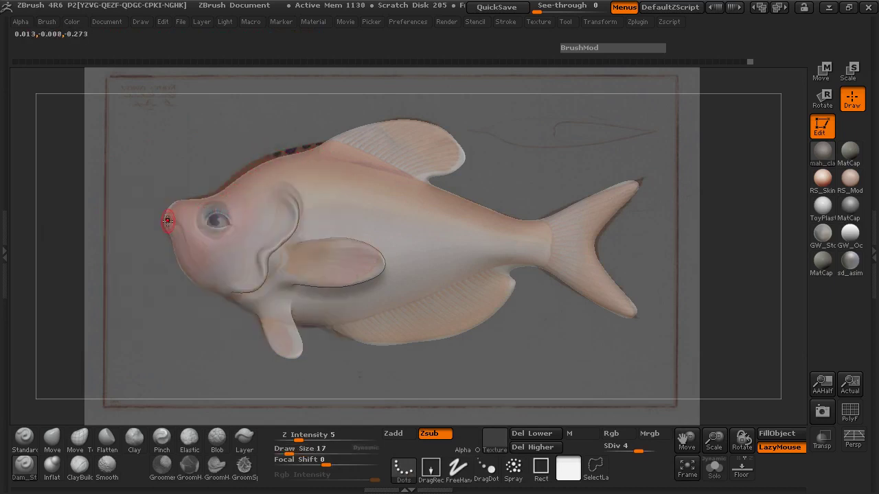
drag(179, 223, 182, 227)
key(ctrl+z)
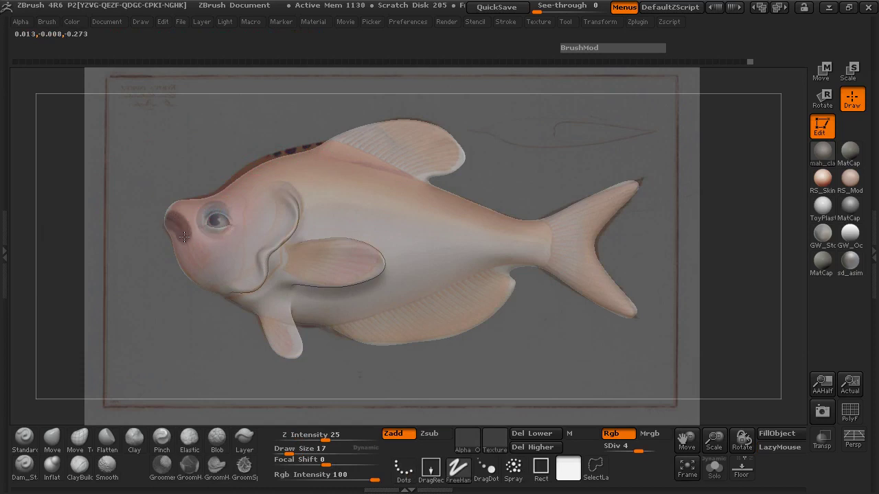
Mask a curved band along the mouth from the cheek around the snout's front, hide the reference, and invert the mask.
ctrl+drag(197, 263, 199, 262)
key(shift+z)
drag(87, 265, 180, 272)
ctrl+drag(168, 218, 161, 219)
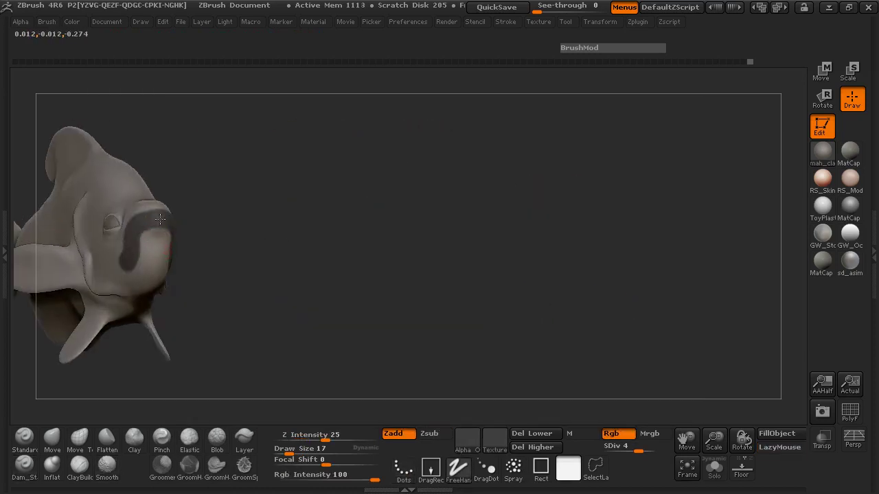
ctrl+click(254, 228)
Carve the curved mouth line with Dam_Standard at Draw Size 30, raising Z Intensity to 9, and clear the mask.
drag(307, 239, 138, 294)
ctrl+right_drag(138, 294, 141, 343)
key(s)
click(233, 223)
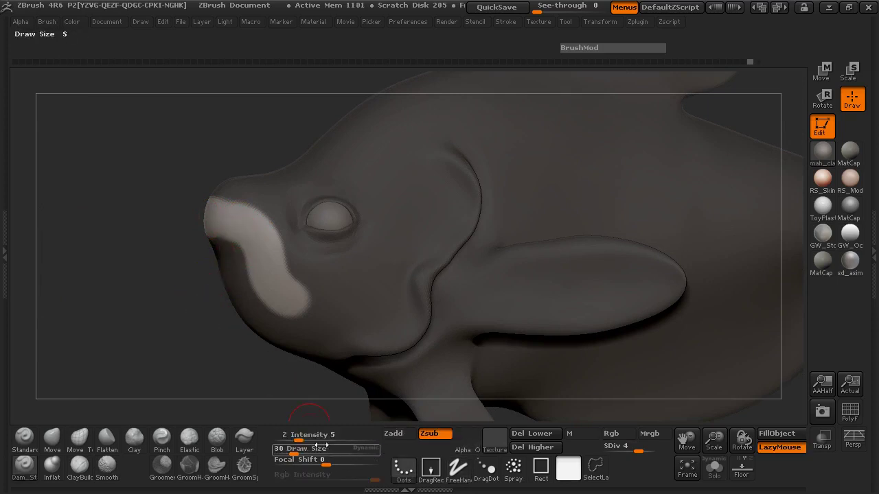
text(u)
text(6)
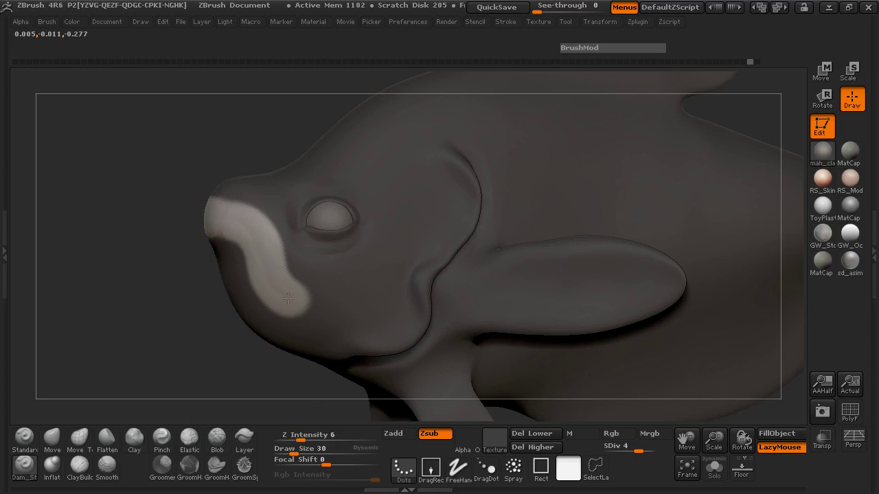
drag(110, 281, 336, 263)
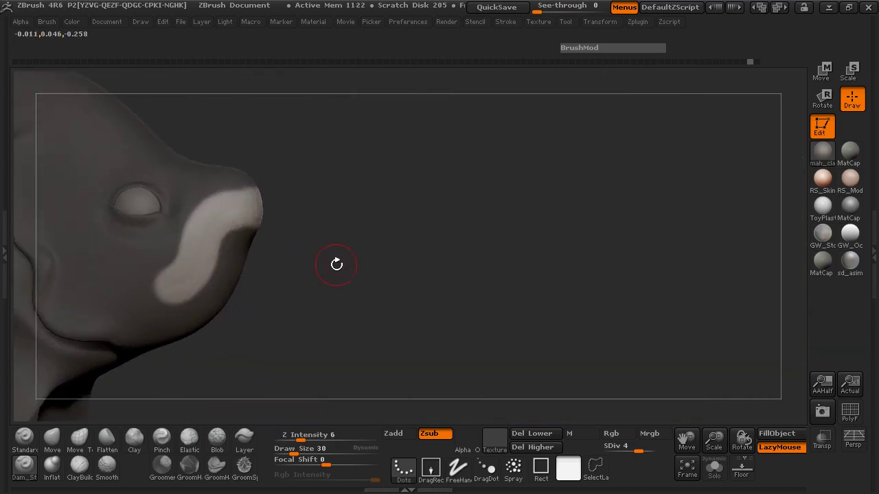
text(8)
drag(294, 208, 330, 245)
ctrl+right_drag(118, 254, 232, 258)
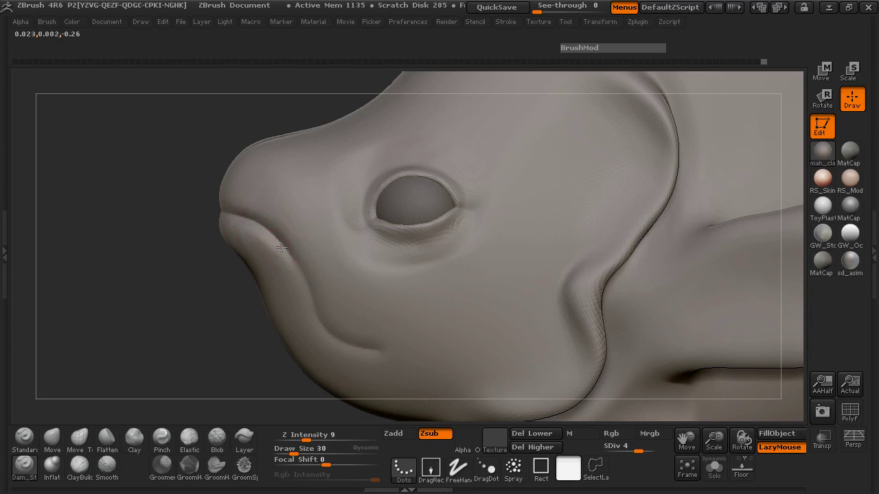
Deepen the mouth crease from its corner on the cheek around to the front of the snout with Dam_Standard.
drag(334, 338, 360, 348)
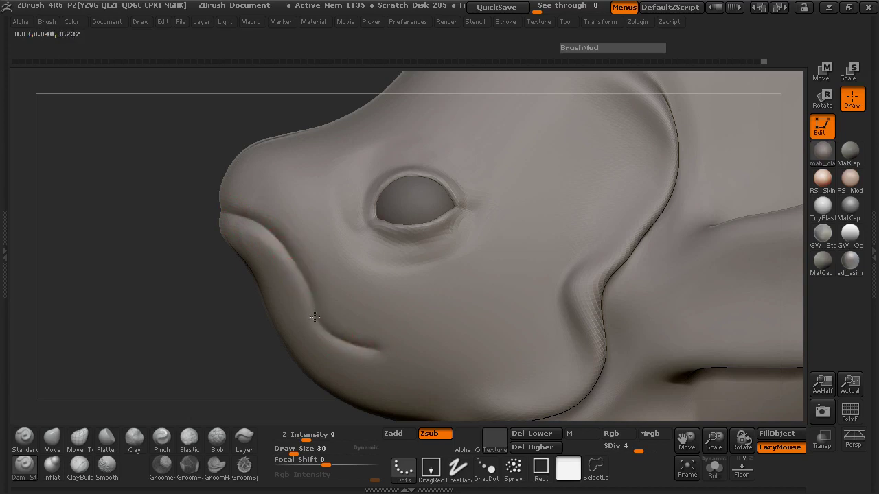
mouse_move(306, 278)
mouse_down()
mouse_move(273, 234)
mouse_move(226, 212)
mouse_move(176, 220)
mouse_move(302, 220)
mouse_up()
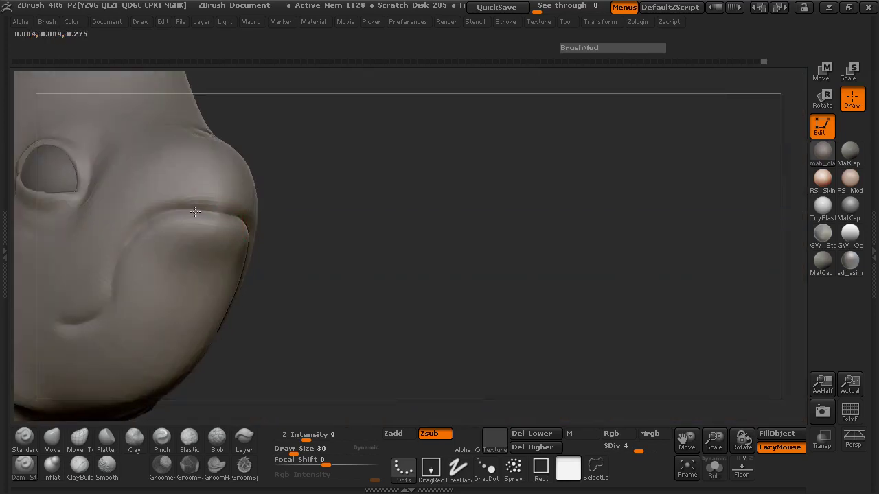
drag(309, 278, 172, 275)
mouse_move(192, 217)
mouse_down()
mouse_move(225, 228)
mouse_move(264, 271)
mouse_up()
drag(238, 241, 267, 287)
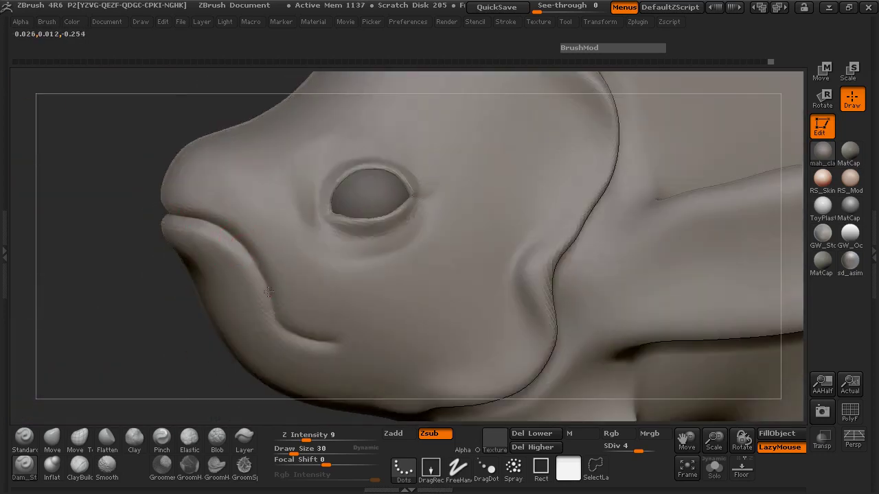
Sharpen the crease between the lips with further Dam_Standard strokes and smooth the lower lip beside it.
drag(201, 223, 224, 230)
mouse_move(259, 271)
mouse_down()
mouse_move(272, 300)
mouse_move(320, 341)
mouse_up()
drag(186, 217, 238, 236)
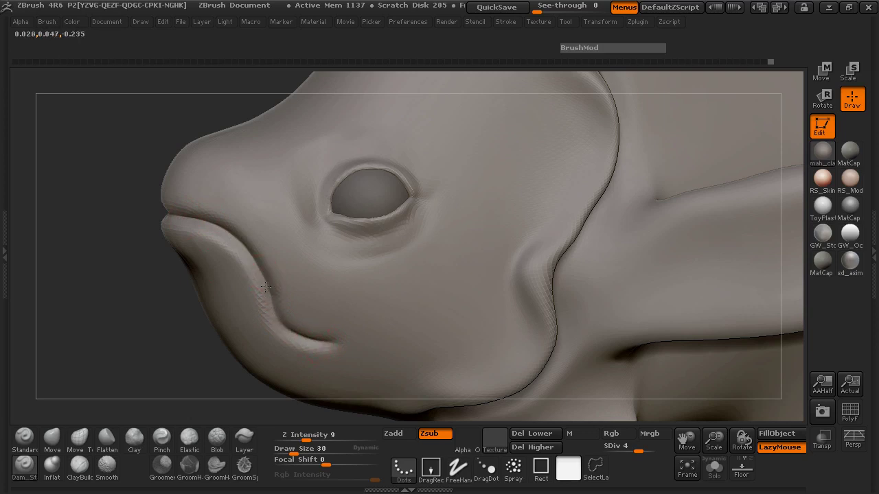
shift+drag(214, 232, 232, 238)
mouse_move(280, 294)
shift+mouse_down()
mouse_move(331, 326)
mouse_move(248, 298)
mouse_move(219, 259)
shift+mouse_up()
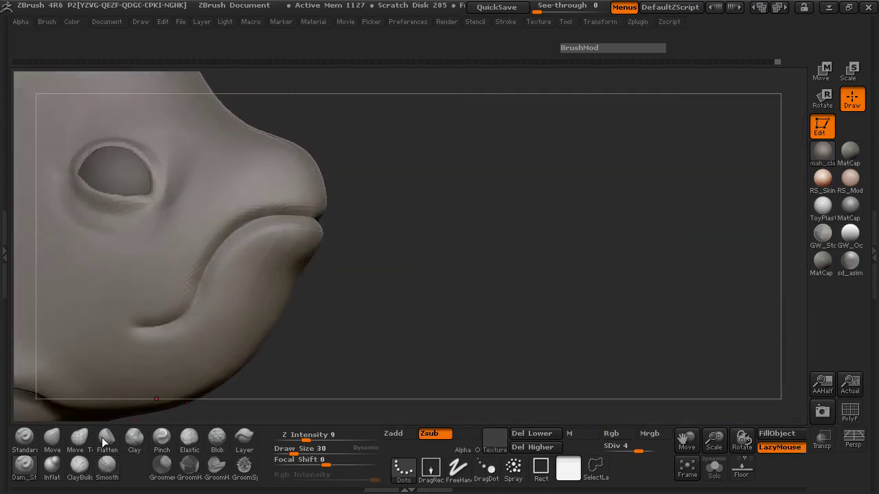
Inflate the lips along the mouth crease with the Inflat brush at Z Intensity 2 and Draw Size 30.
click(52, 467)
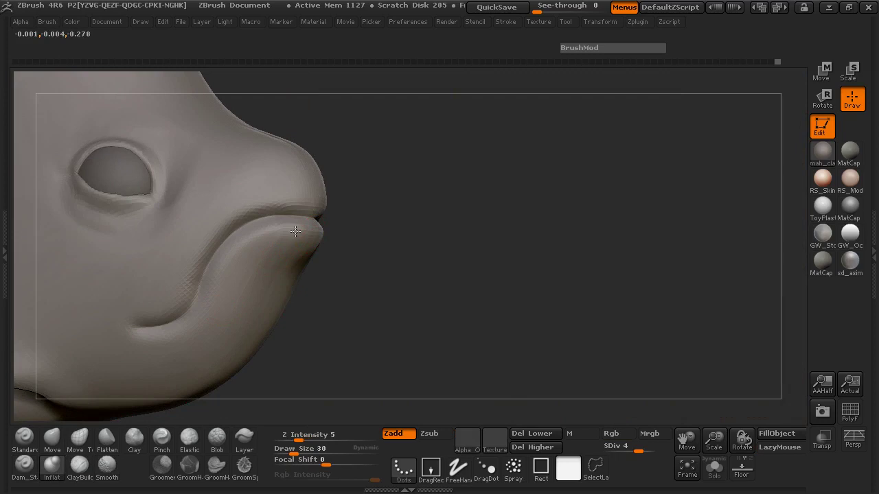
drag(270, 235, 268, 238)
key(ctrl+z)
drag(300, 437, 291, 437)
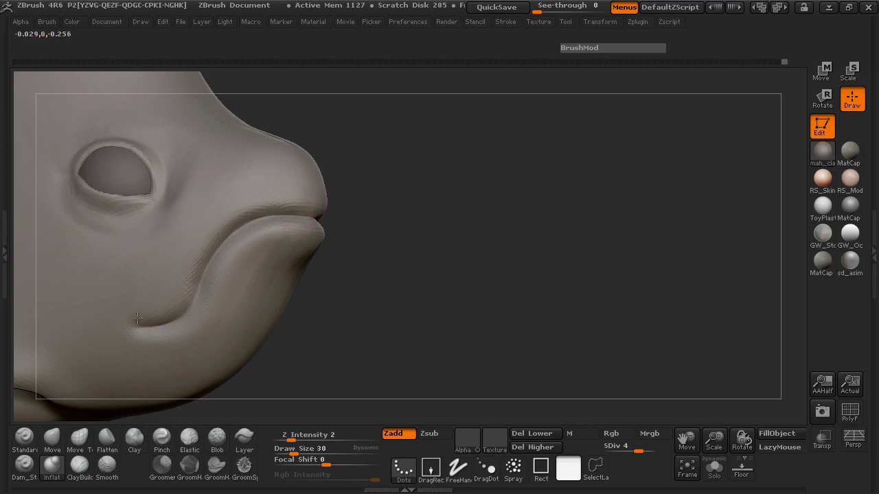
Examine the mouth, head and overall body shape of the fish from the side, front and three-quarter views.
drag(427, 229, 309, 237)
mouse_move(251, 253)
shift+mouse_down()
mouse_move(247, 236)
mouse_move(251, 245)
shift+mouse_up()
mouse_move(331, 335)
mouse_down()
mouse_move(267, 335)
mouse_move(374, 333)
mouse_move(255, 337)
mouse_move(146, 234)
mouse_up()
drag(161, 272, 369, 227)
mouse_move(144, 301)
mouse_down()
mouse_move(157, 326)
mouse_move(212, 327)
mouse_up()
drag(597, 303, 360, 312)
mouse_move(274, 305)
mouse_down()
mouse_move(215, 311)
mouse_move(212, 367)
mouse_up()
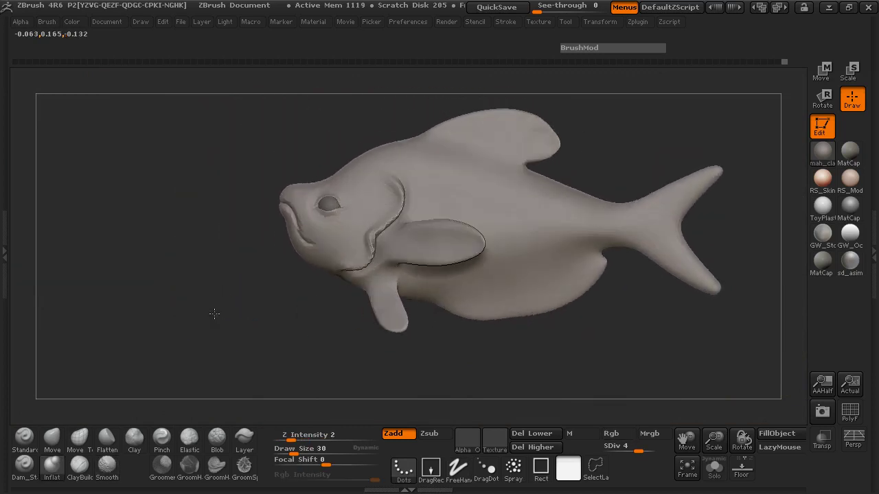
drag(222, 300, 178, 368)
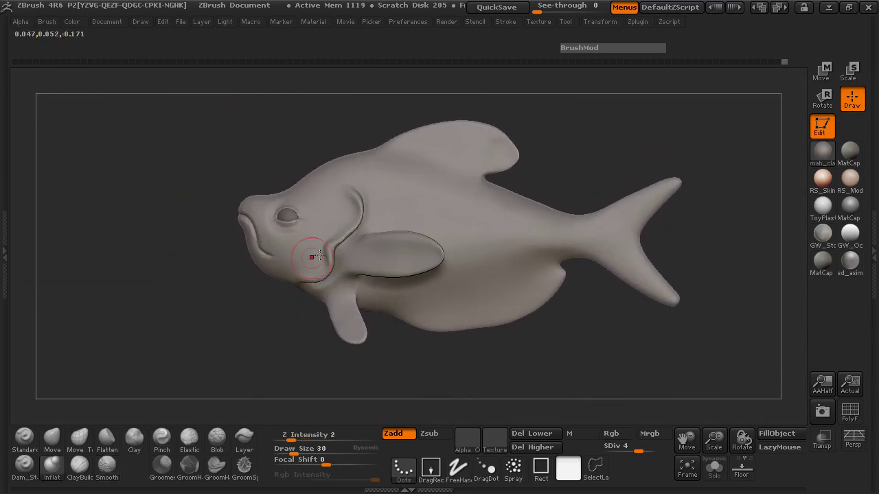
drag(240, 275, 205, 308)
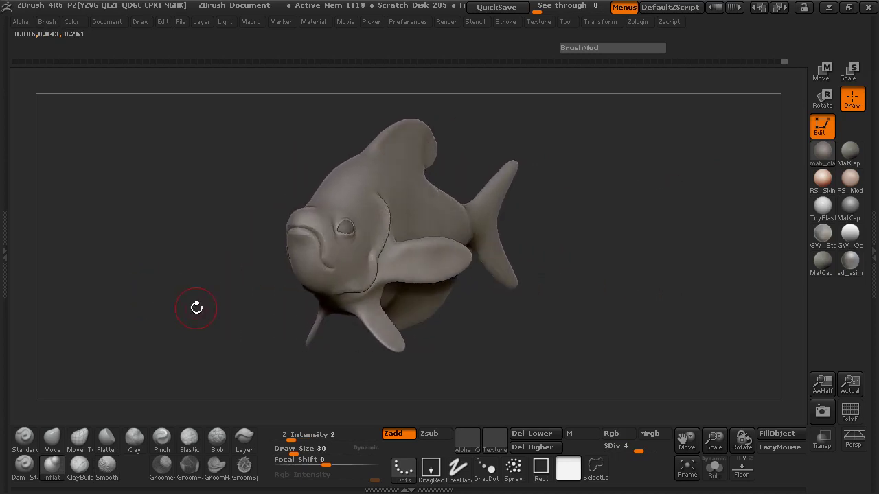